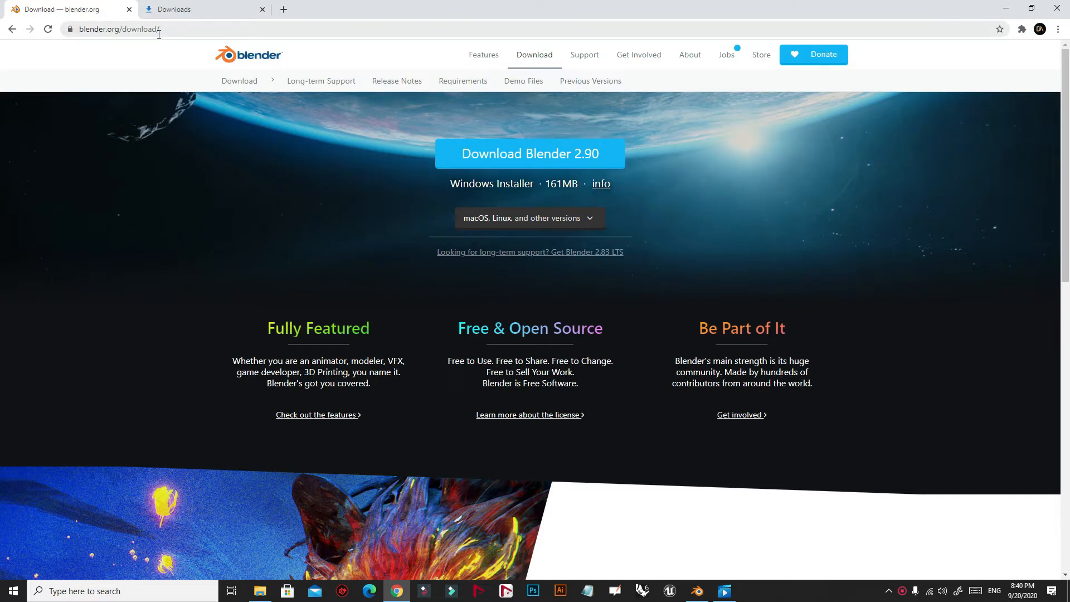
Switch from the download page to Blender and select the default cube in the viewport.
left_click(543, 58)
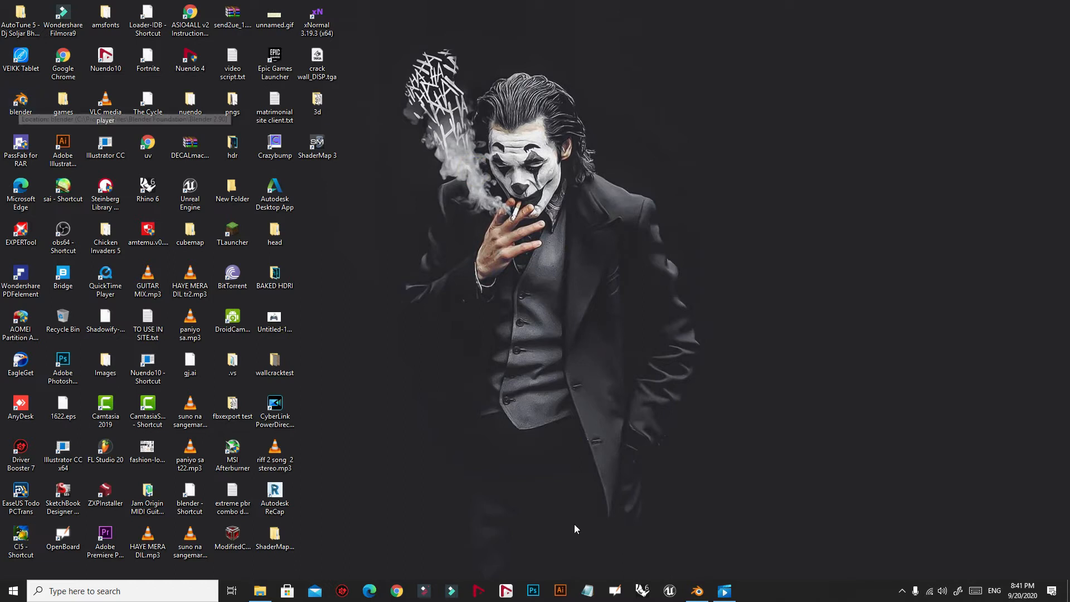
left_click(696, 595)
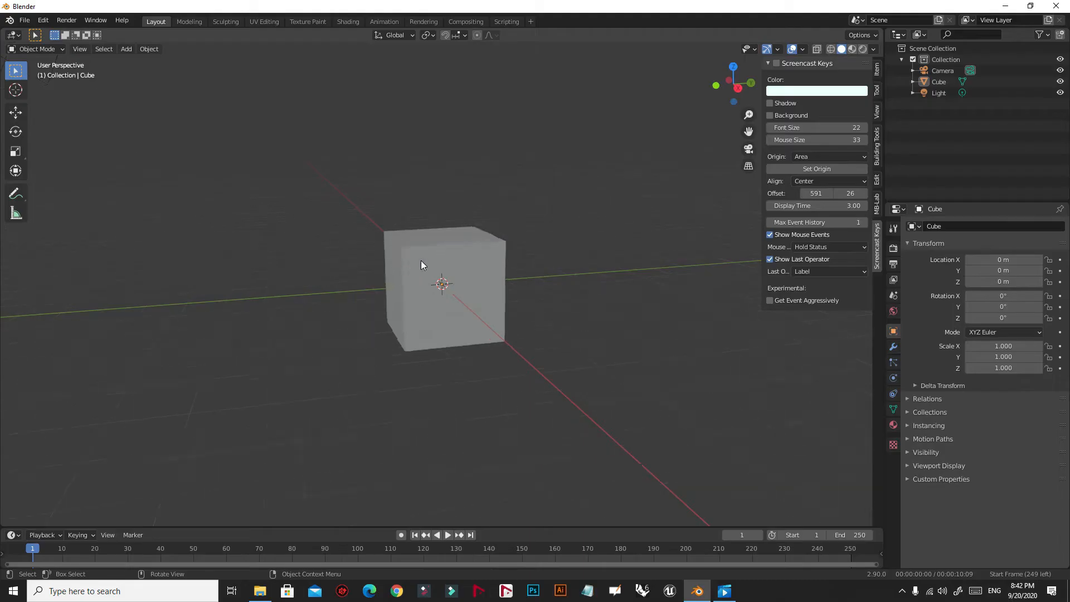
scroll(436, 258, "down", 3)
middle_click_drag(451, 258, 481, 282)
scroll(474, 273, "up", 2)
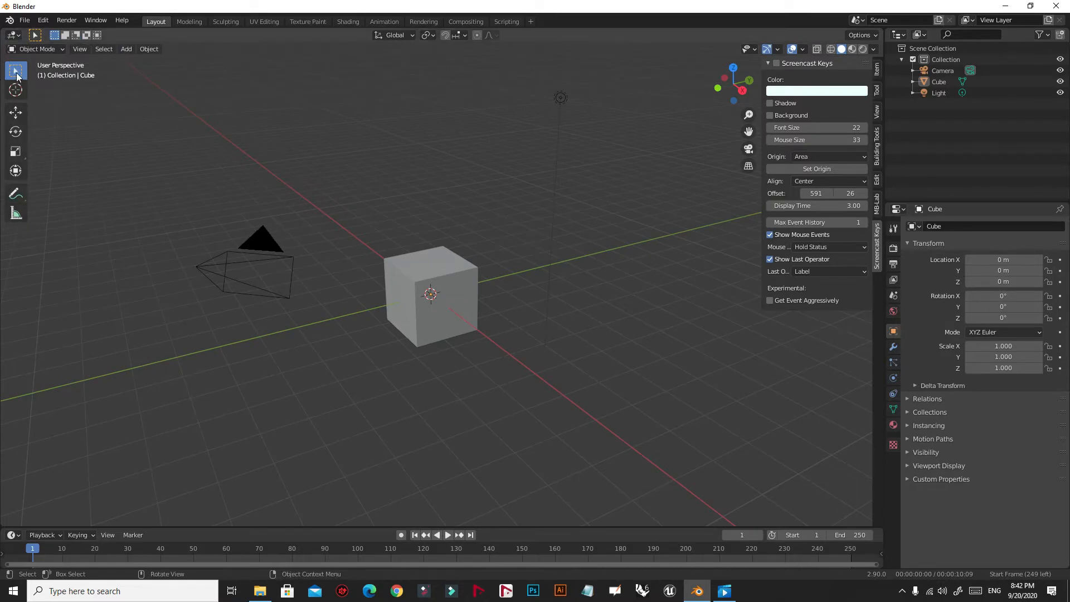
left_click(442, 274)
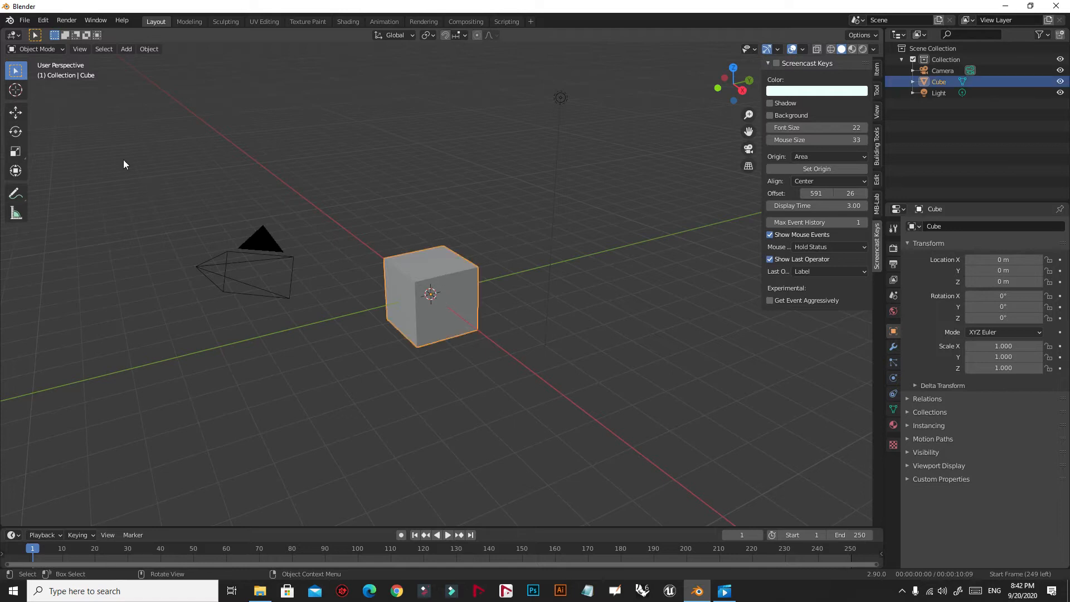
Place the 3D cursor in empty space beside the default cube and add a second cube mesh there.
left_click(15, 91)
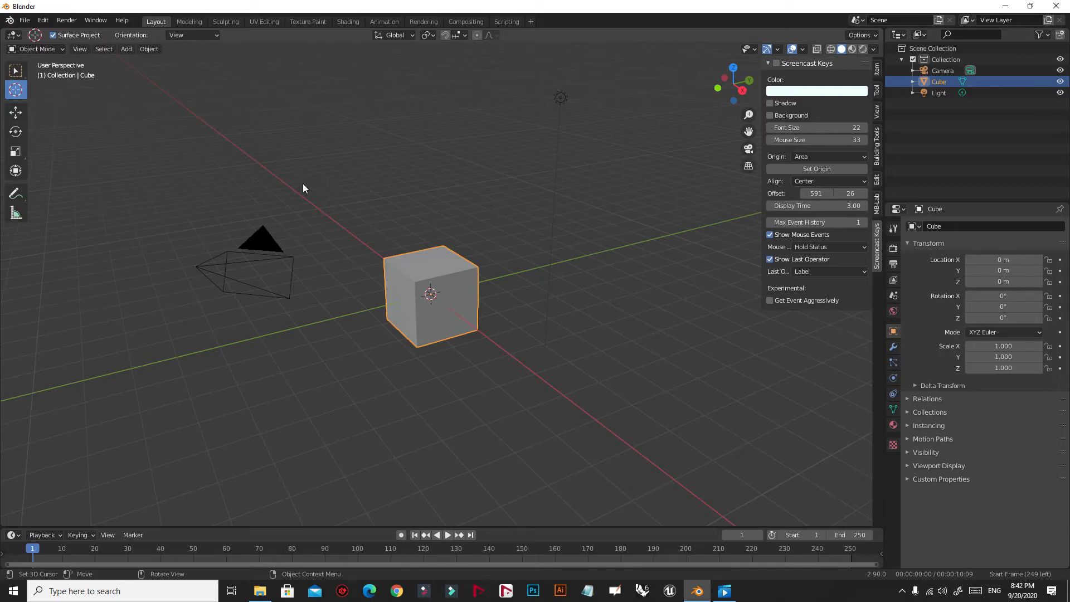
left_click(473, 154)
left_click(108, 50)
left_click(126, 49)
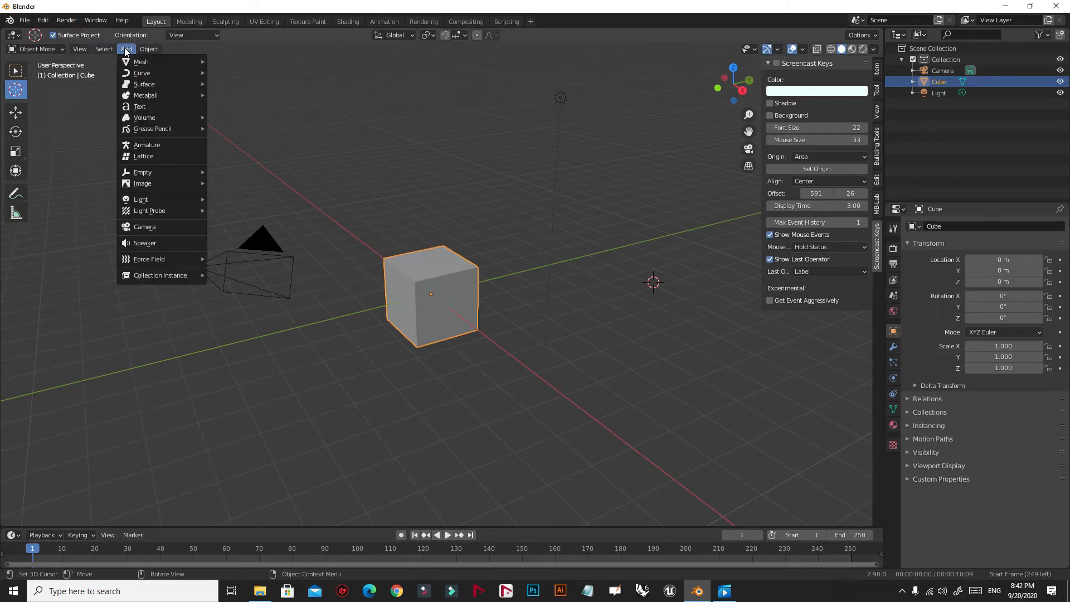
mouse_move(203, 62)
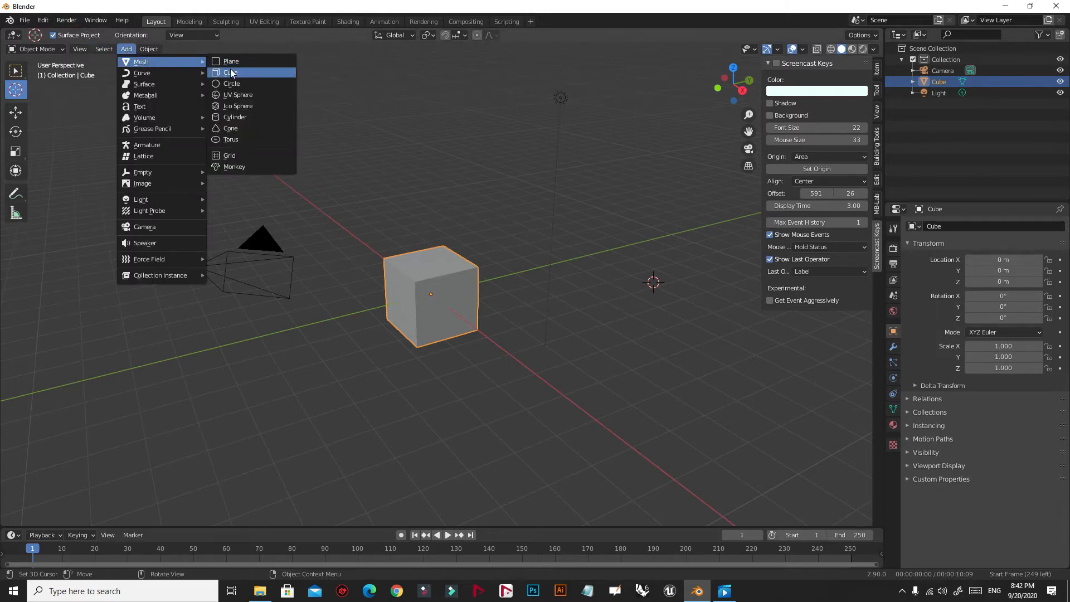
left_click(231, 73)
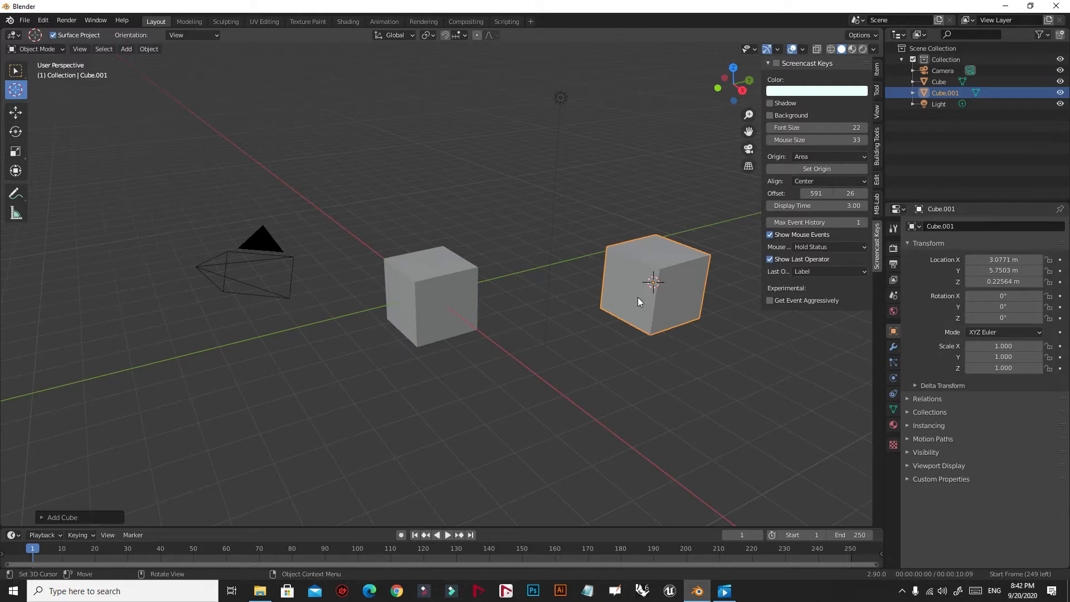
Delete the added cube and reset the 3D cursor to the world origin.
key("x")
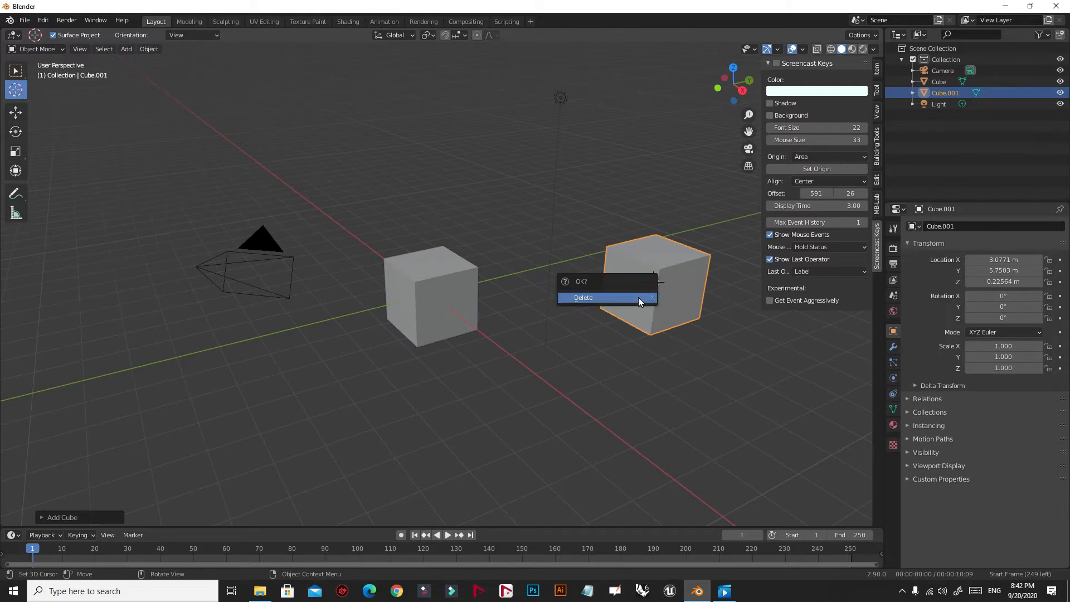
left_click(638, 296)
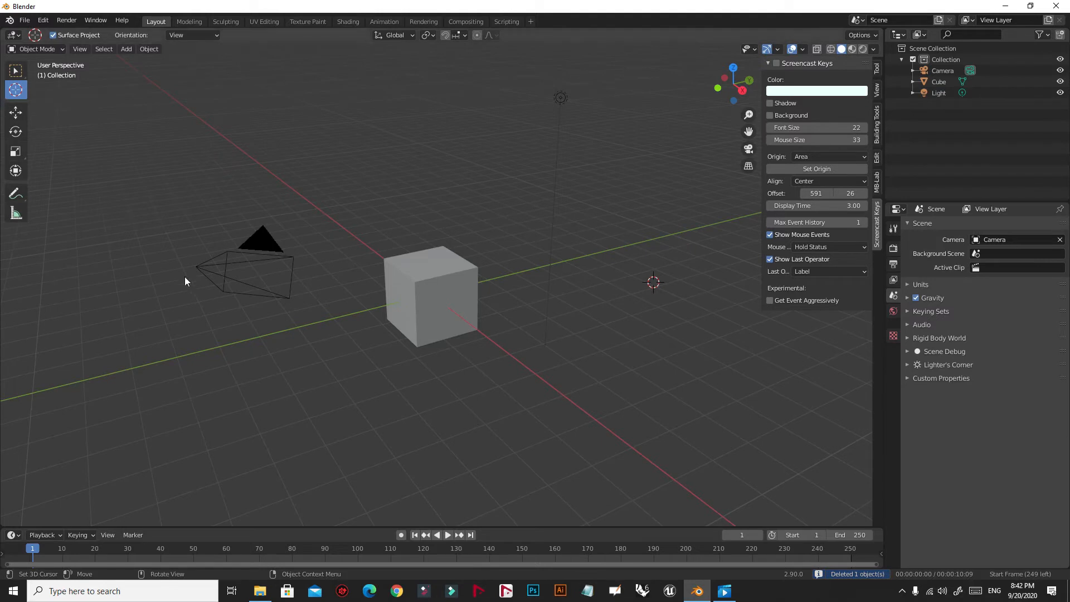
key("shift+c")
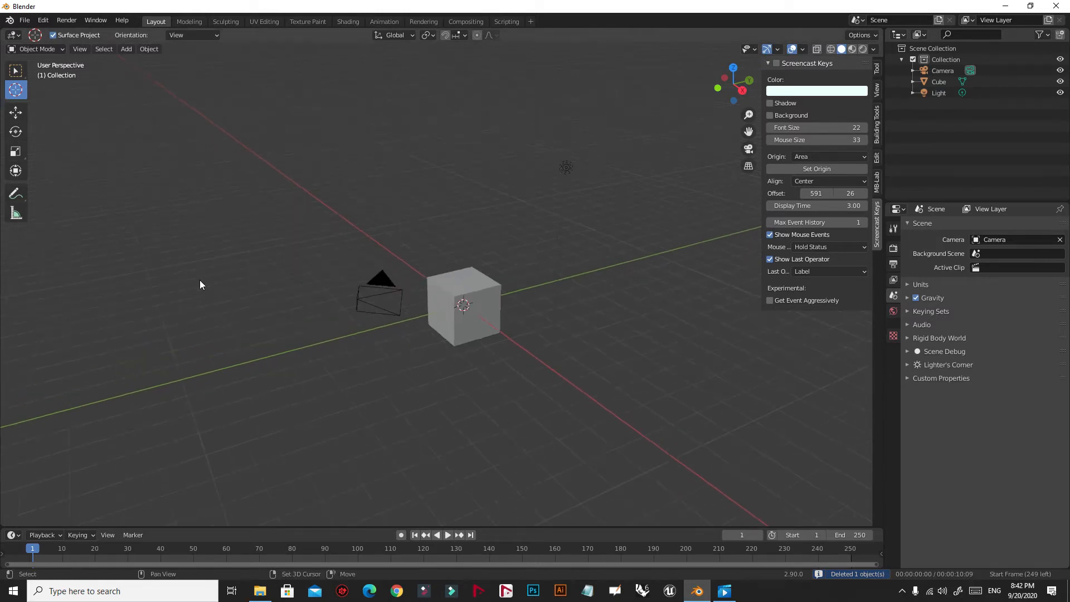
Enable the Screencast Keys display for the viewport.
scroll(503, 332, "up", 3)
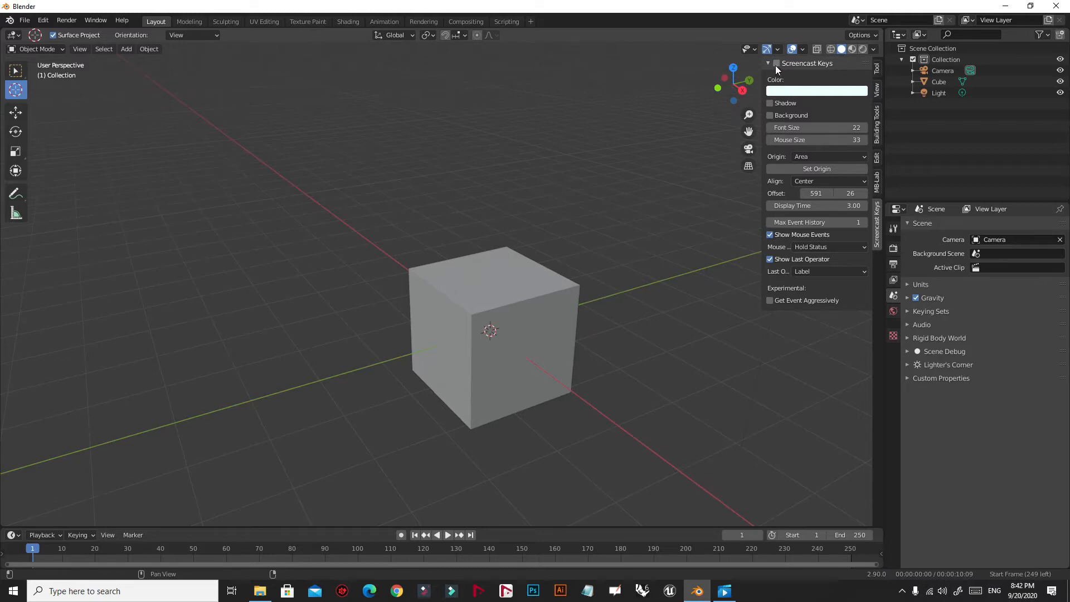
key("Delete")
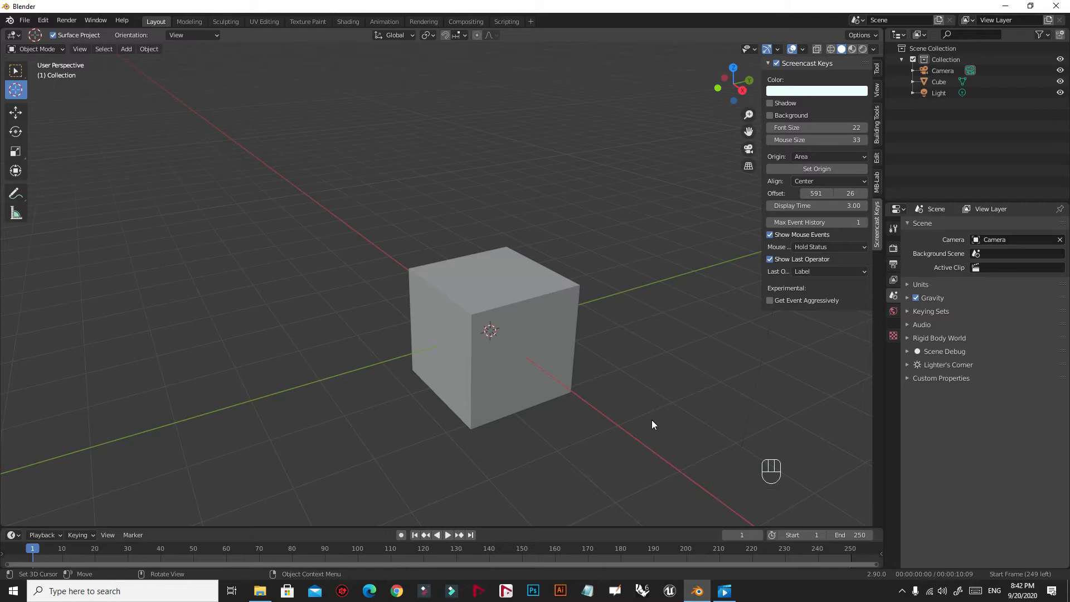
Examine the cube and its surroundings from different distances and angles by zooming, orbiting and panning the view.
middle_click_drag(601, 401, 481, 313, "shift")
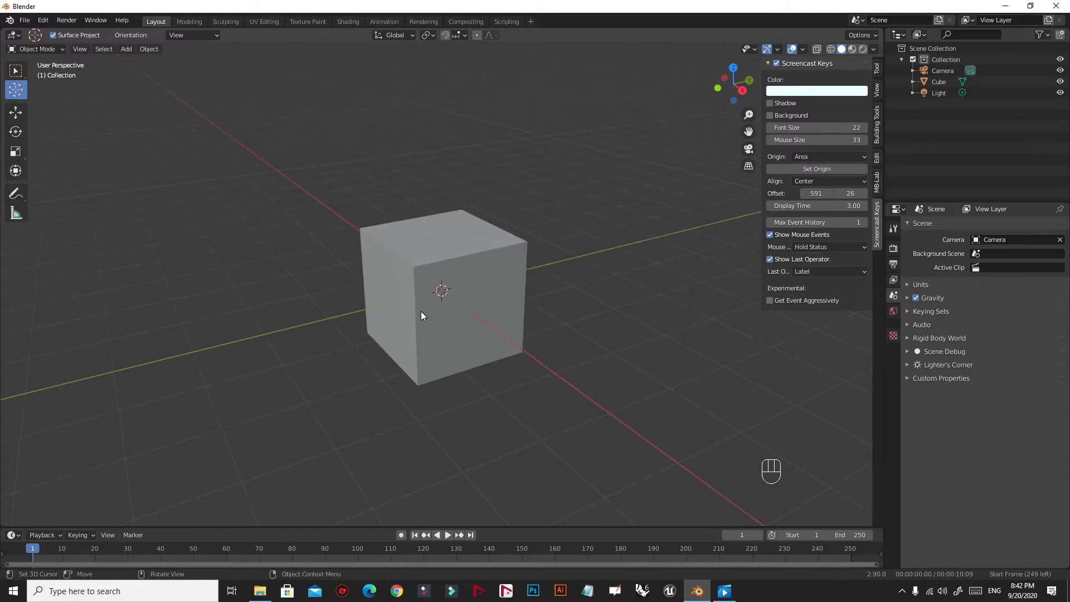
scroll(440, 357, "up", 2)
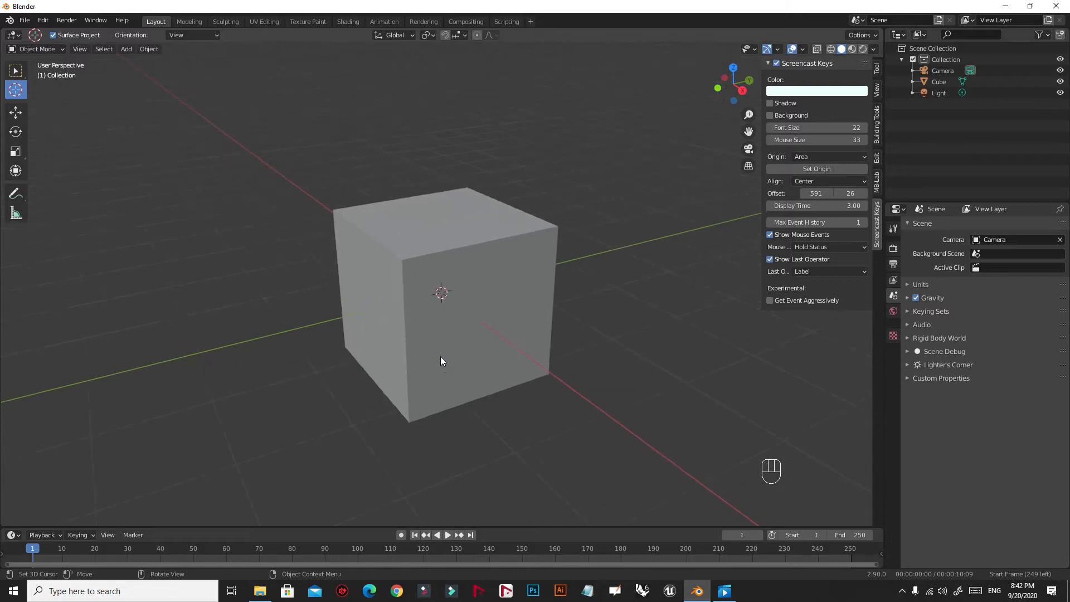
scroll(440, 357, "down", 4)
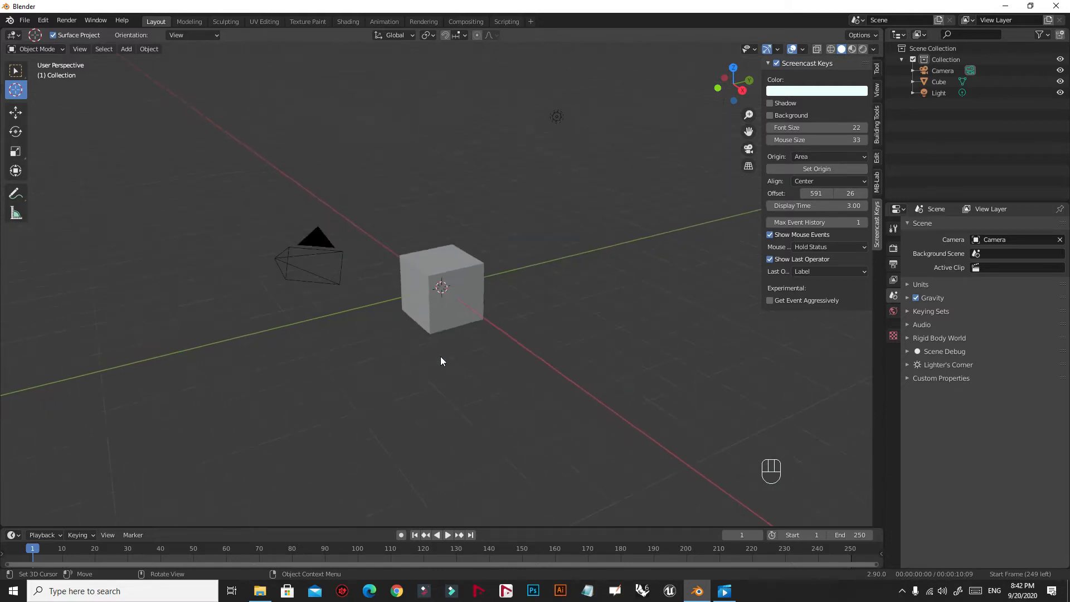
scroll(441, 358, "up", 2)
scroll(441, 358, "down", 5)
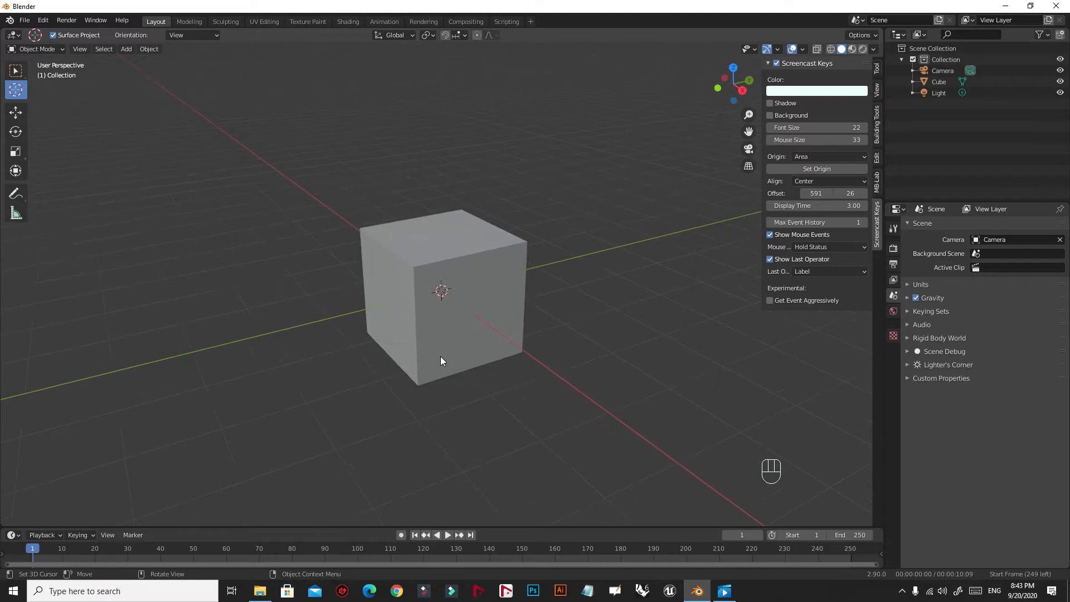
scroll(440, 357, "up", 5)
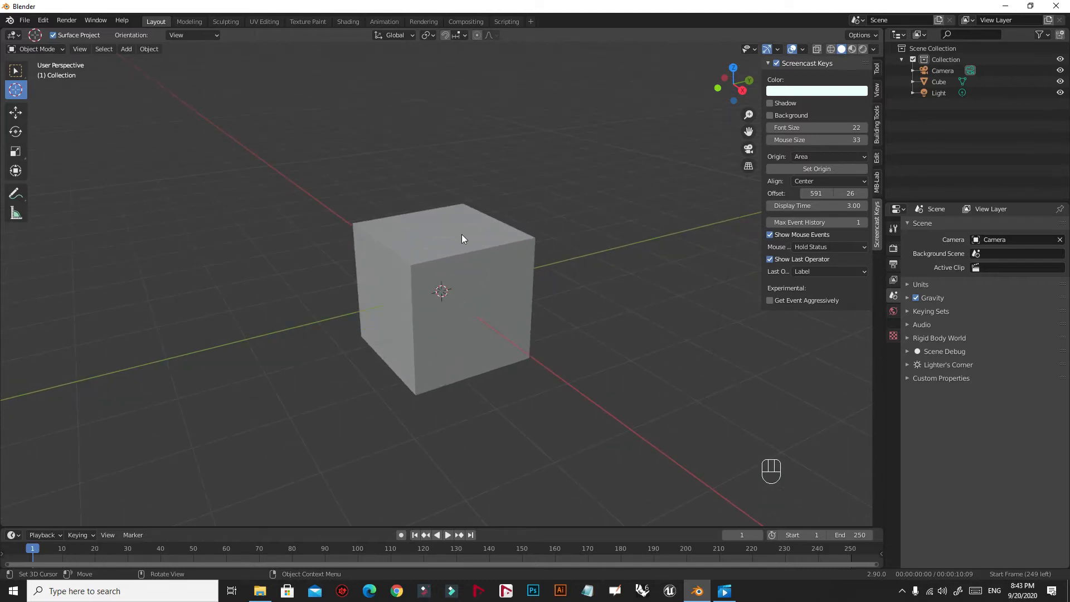
mouse_move(478, 287)
middle_mouse_down()
mouse_move(485, 332)
mouse_move(427, 327)
mouse_move(453, 260)
mouse_move(487, 282)
middle_mouse_up()
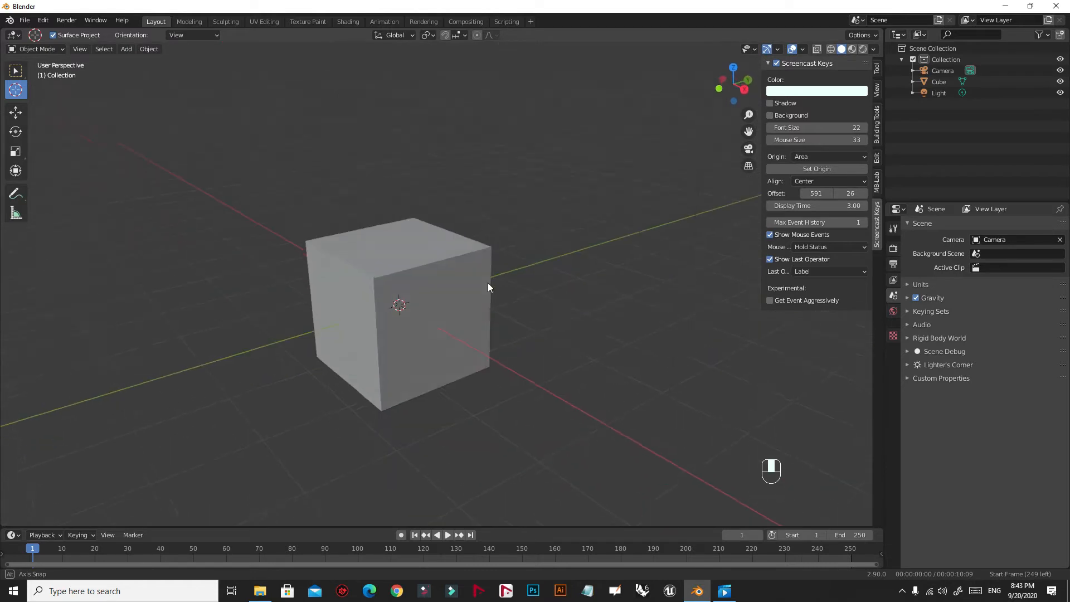
scroll(487, 283, "down", 4)
middle_click_drag(527, 321, 486, 295)
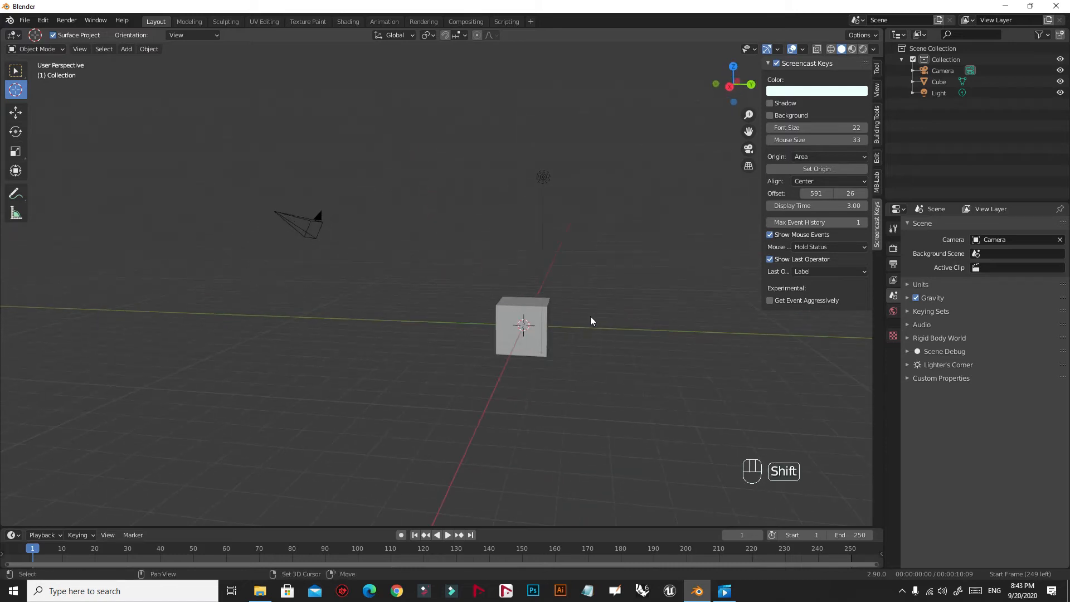
middle_click_drag(623, 286, 573, 362, "shift")
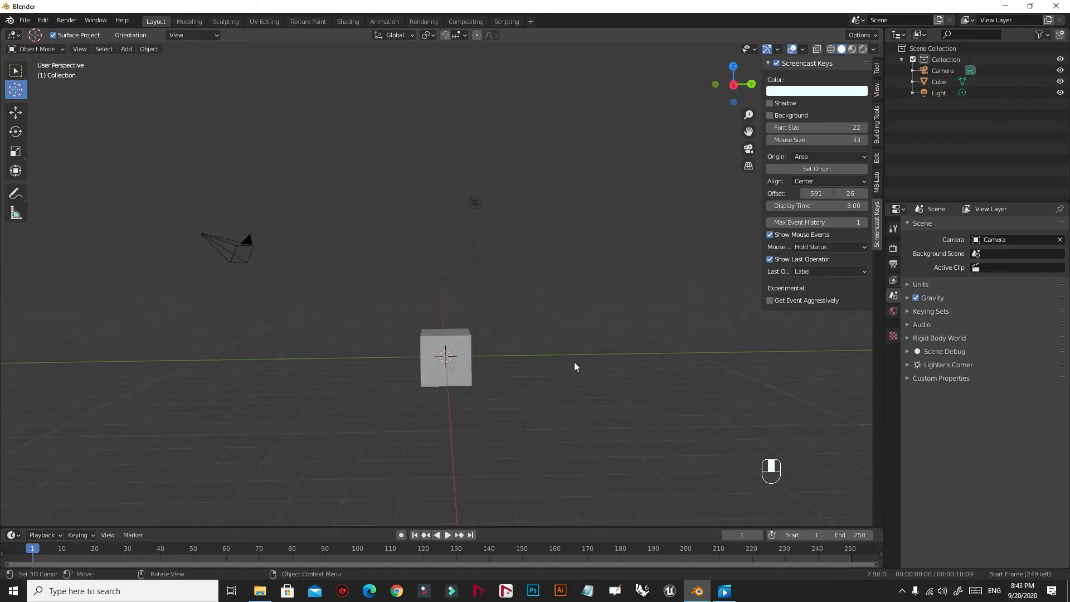
scroll(423, 431, "up", 5)
middle_click_drag(471, 267, 471, 185, "shift")
middle_click_drag(535, 290, 504, 292)
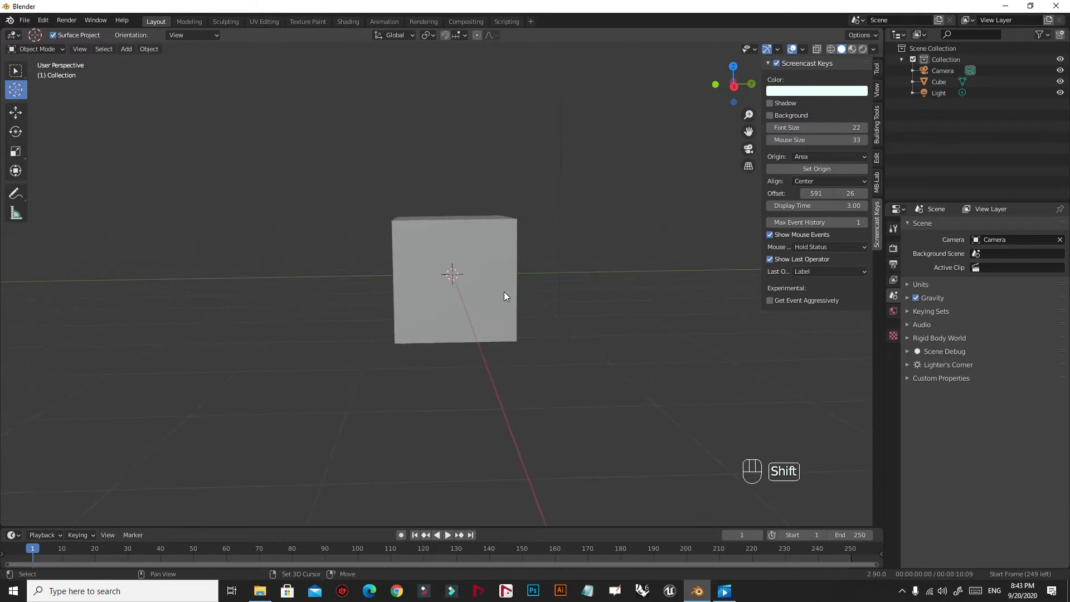
scroll(483, 400, "up", 3)
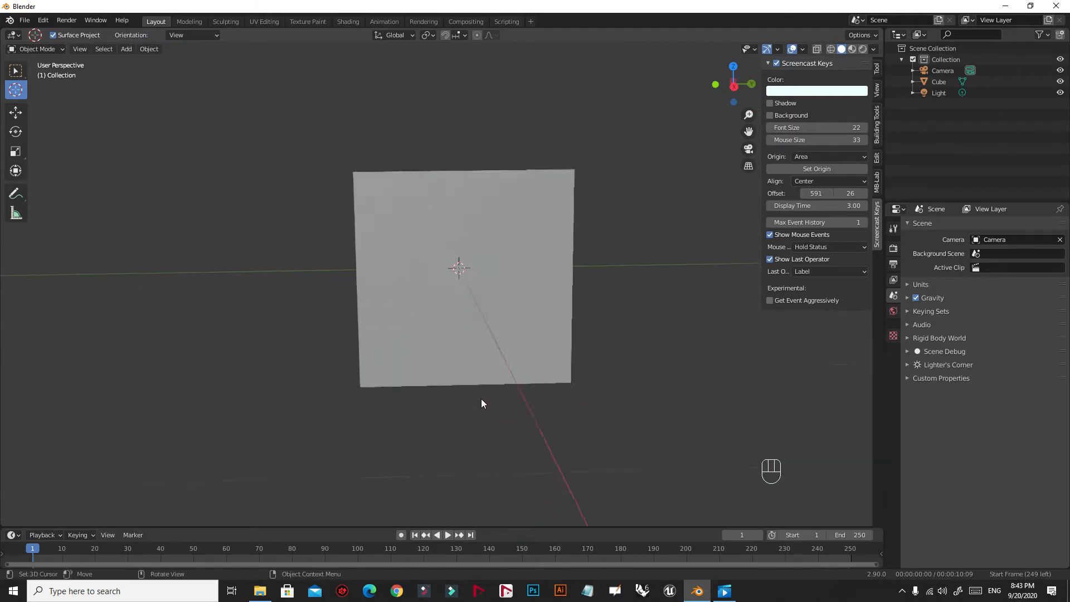
scroll(481, 399, "down", 4)
scroll(481, 399, "up", 2)
middle_click_drag(504, 284, 462, 313, "shift")
key("ctrl")
middle_click_drag(450, 338, 513, 277, "ctrl")
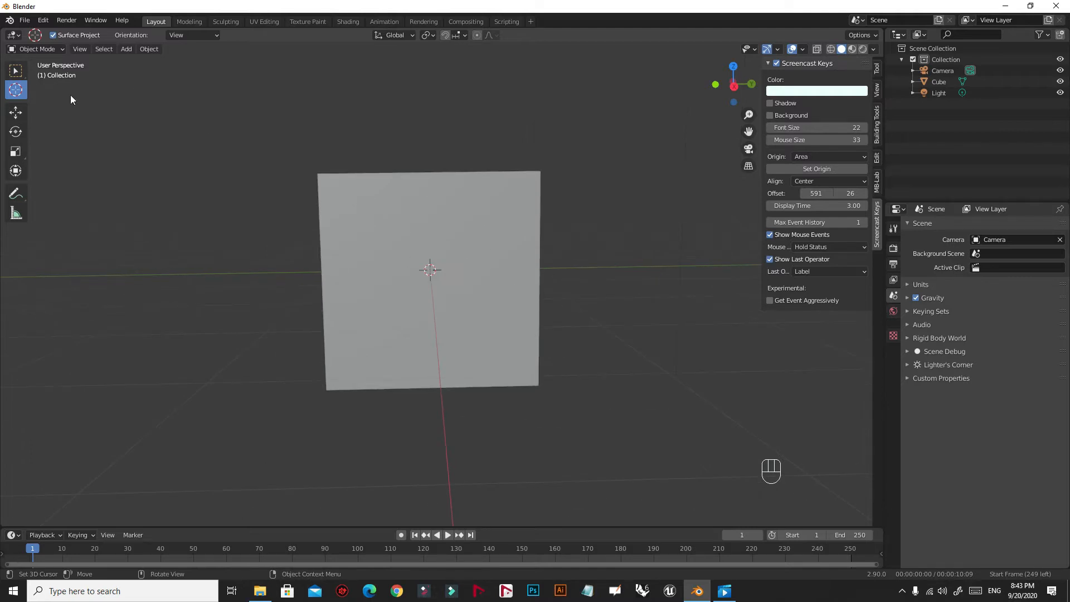
Activate the Move tool and select the cube so its axis handles can be used.
left_click(16, 114)
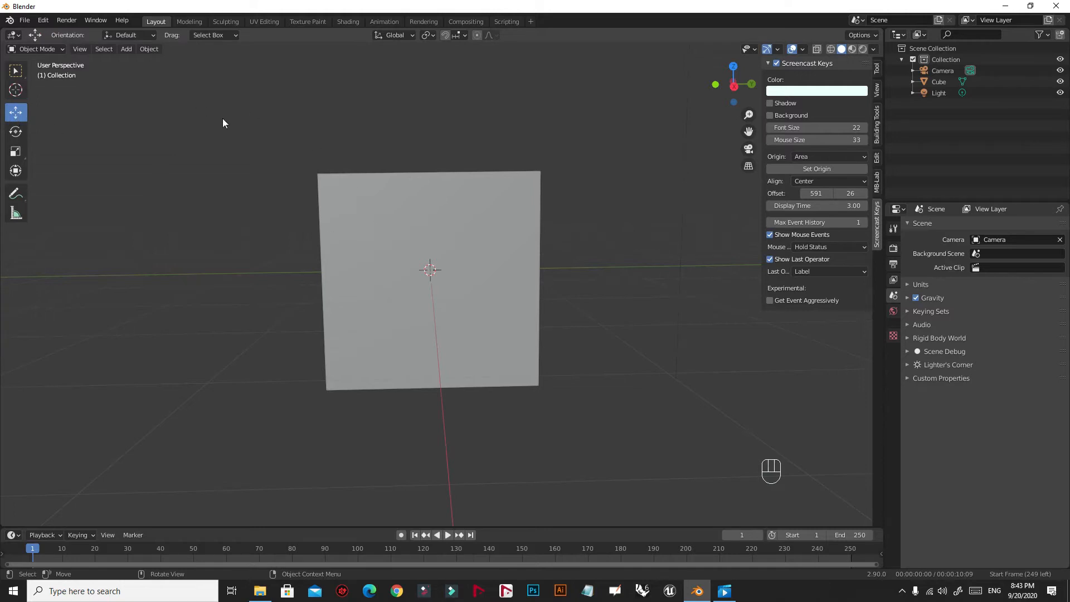
left_click(439, 222)
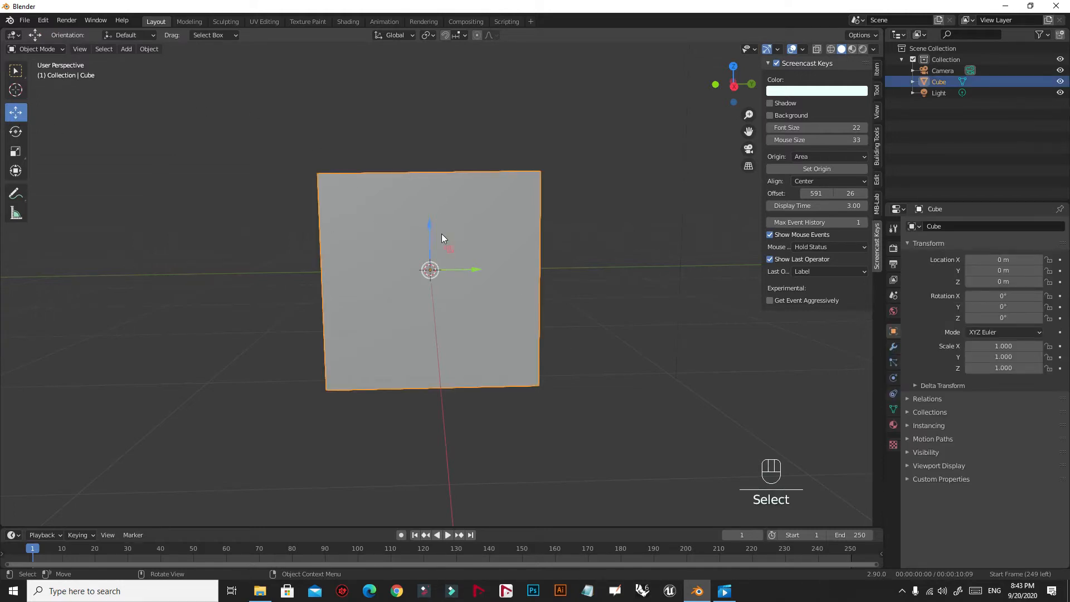
middle_click_drag(636, 262, 325, 357)
middle_click_drag(620, 360, 594, 387)
middle_click_drag(626, 308, 331, 375, "shift")
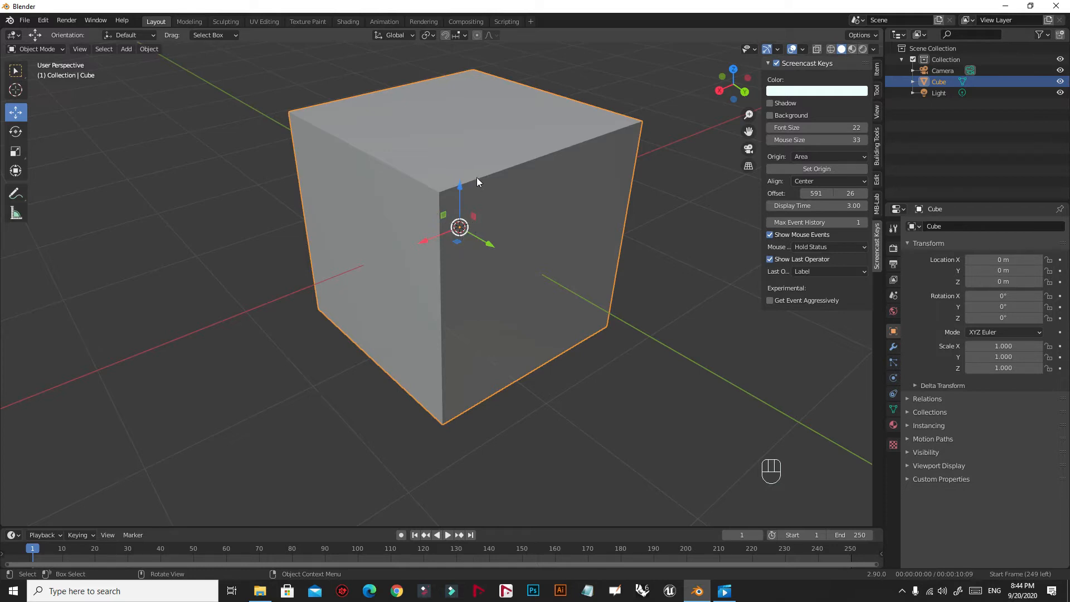
Try moving the cube in the YZ plane twice, the second time about 0.57 m in Y and 0.5 m in Z, undoing each move.
left_click_drag(473, 218, 492, 379)
key("ctrl+z")
middle_click_drag(550, 301, 626, 275)
middle_click_drag(399, 309, 371, 295, "shift")
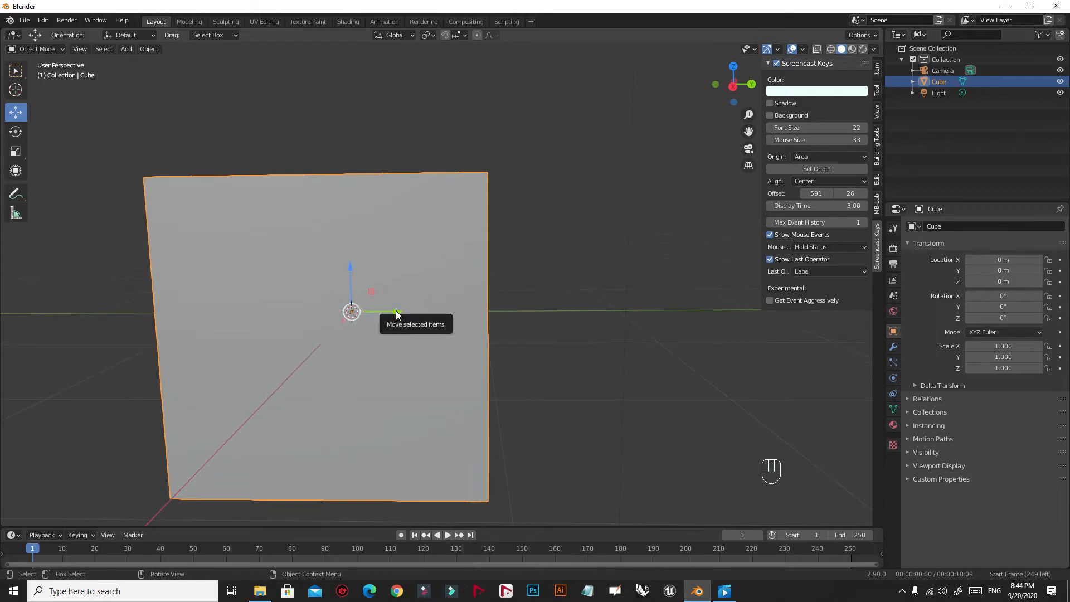
scroll(514, 301, "down", 2)
scroll(418, 318, "up", 4)
middle_click_drag(514, 301, 617, 284, "shift")
scroll(529, 309, "down", 4)
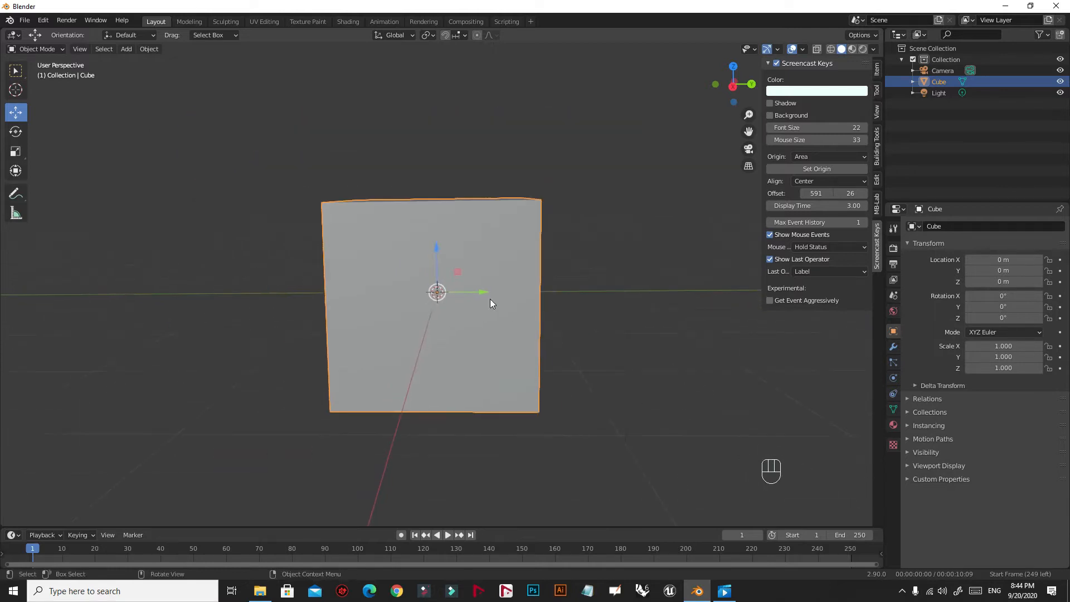
left_click_drag(456, 272, 506, 243)
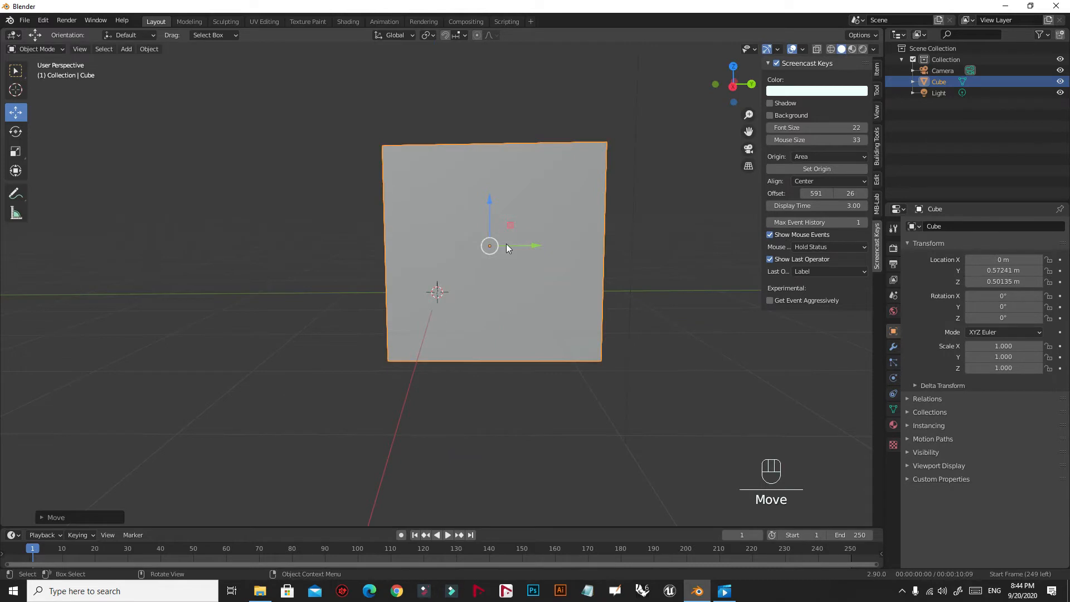
key("ctrl+z")
Try moving the cube freely in the view plane and undo the move.
middle_click_drag(577, 290, 498, 310)
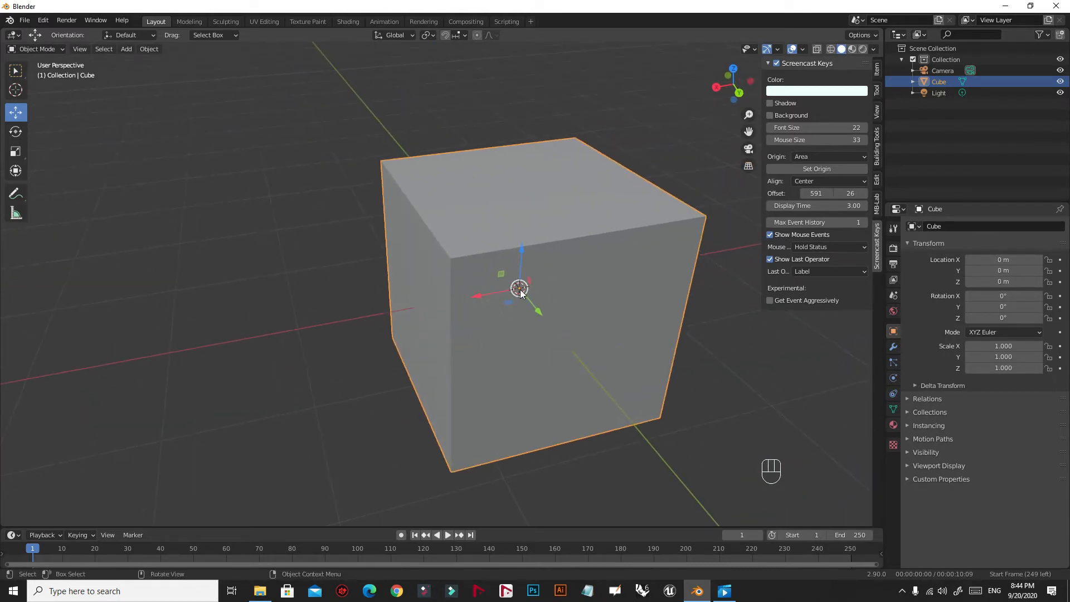
left_click_drag(506, 288, 365, 325)
key("ctrl+z")
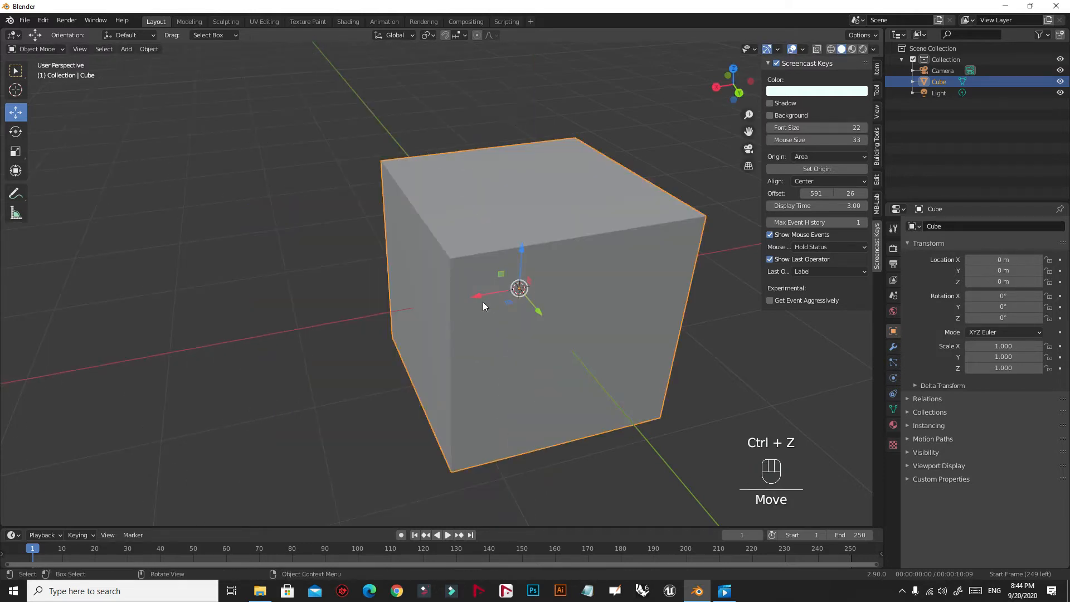
Move the cube along the X axis to a location of about 0.06 m.
scroll(493, 308, "up", 3)
left_click_drag(479, 299, 217, 359)
left_click_drag(502, 312, 476, 424)
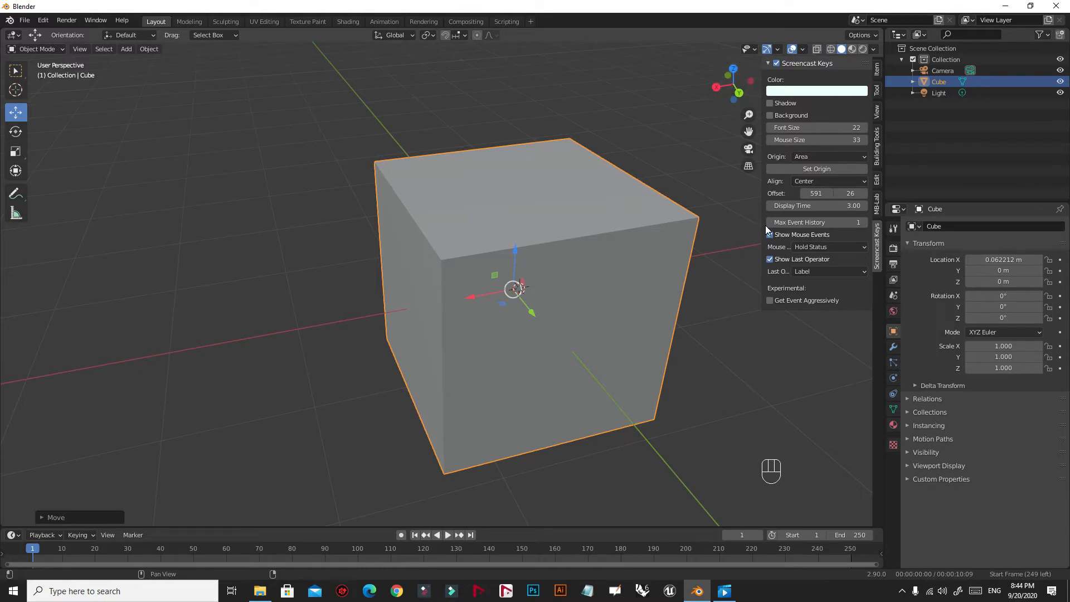
middle_click_drag(328, 348, 535, 334)
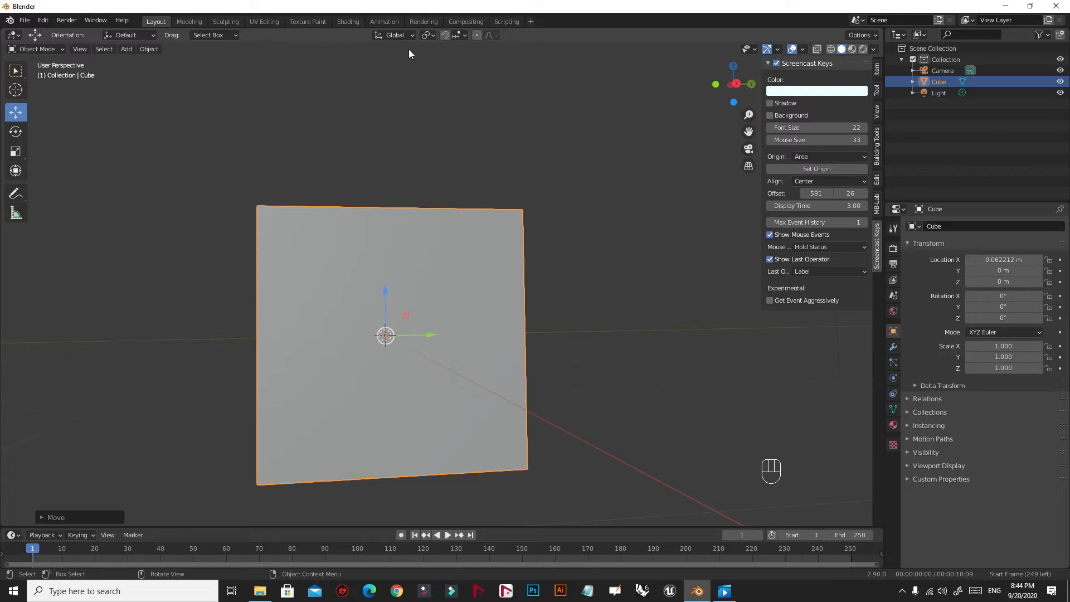
middle_click_drag(433, 259, 502, 226, "shift")
middle_click_drag(552, 289, 501, 329, "shift")
scroll(427, 336, "up", 1)
middle_click_drag(428, 335, 452, 319, "shift")
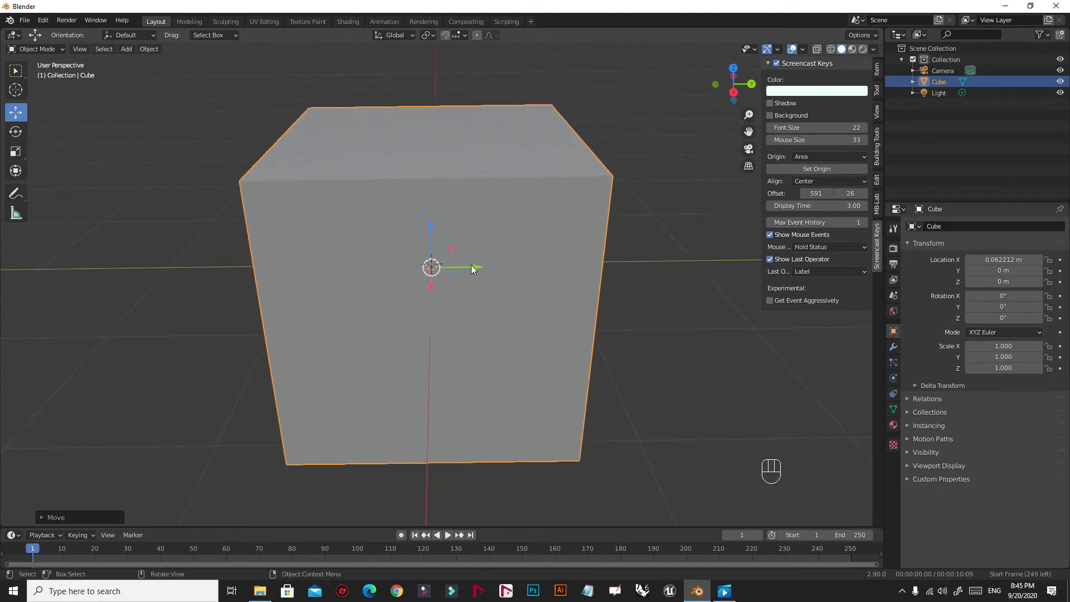
Move the cube along the Y, X and Z axes to a location of about X -1.1 m, Y 0 m, Z -0.5 m.
left_click_drag(473, 266, 449, 337)
left_click_drag(429, 289, 517, 228)
left_click_drag(432, 165, 513, 212)
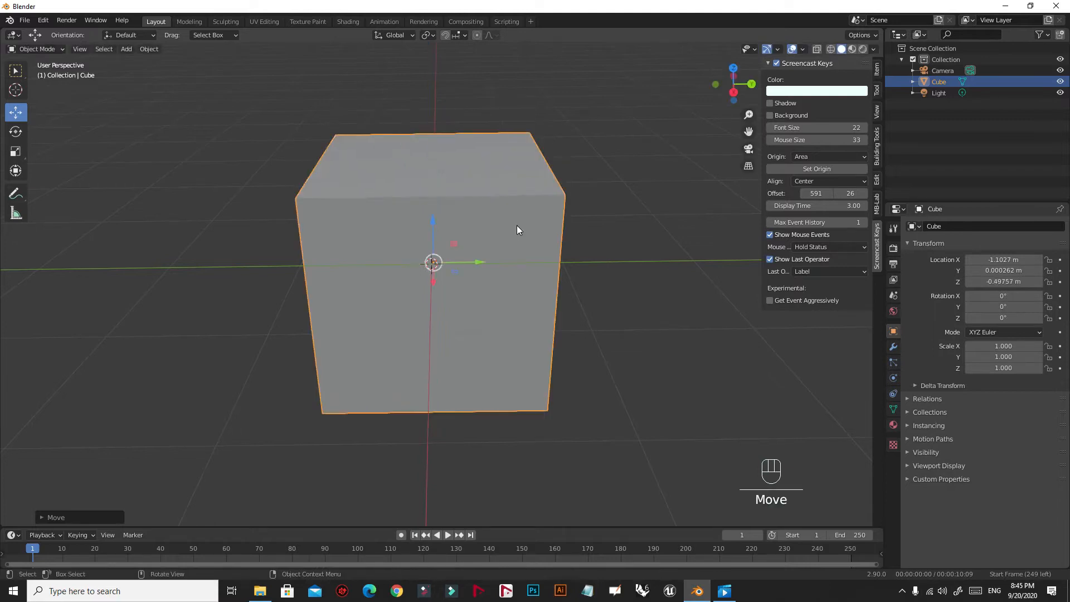
Try moving the cube in the YZ plane with its plane handle and undo the move.
scroll(516, 225, "down", 3)
scroll(522, 301, "down", 2)
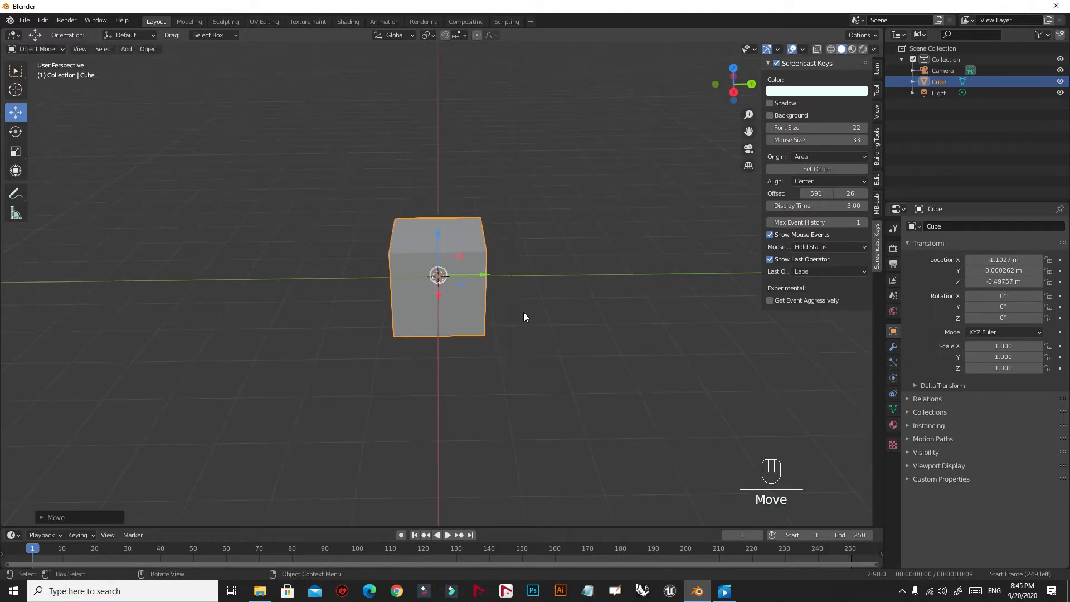
middle_click_drag(523, 351, 521, 323)
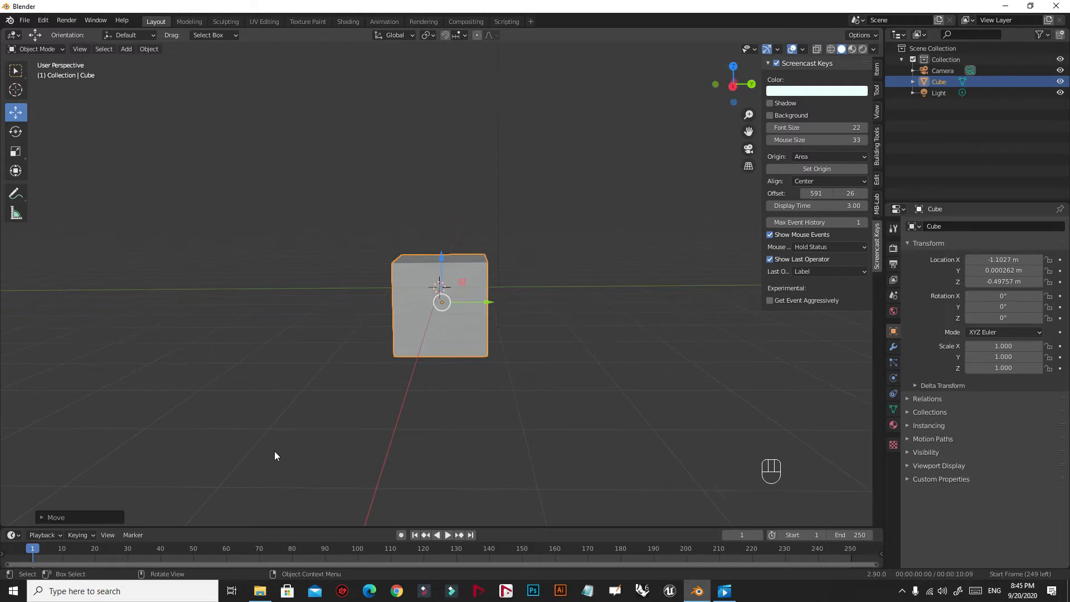
left_click_drag(462, 283, 404, 306)
key("ctrl+z")
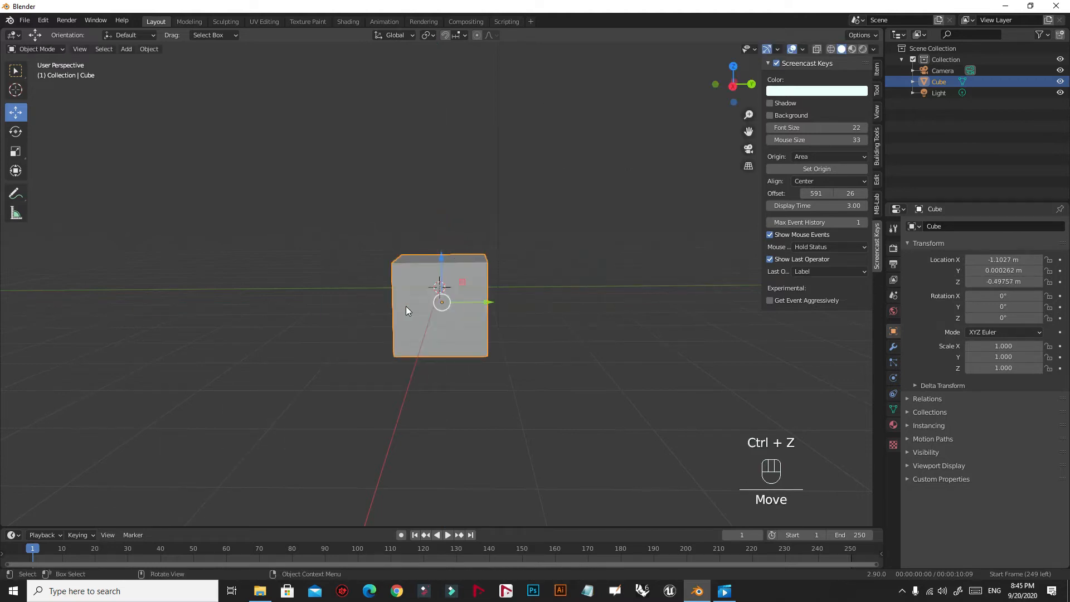
Try moving the cube in the XY plane to about X -3.02 m, Y -0.06 m, and undo the move.
middle_click_drag(560, 266, 468, 351)
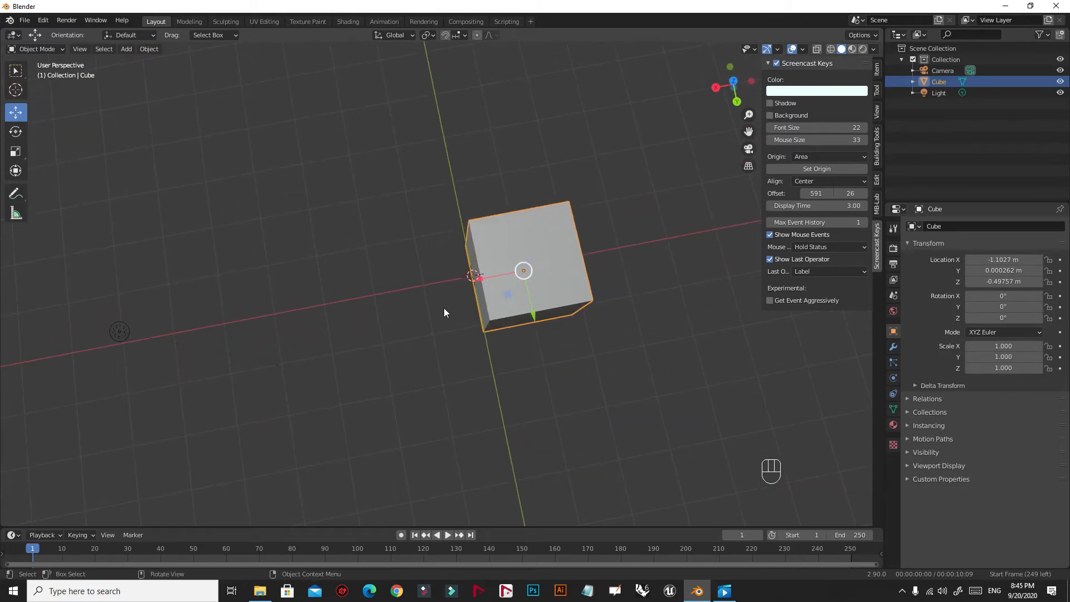
left_click_drag(507, 295, 596, 275)
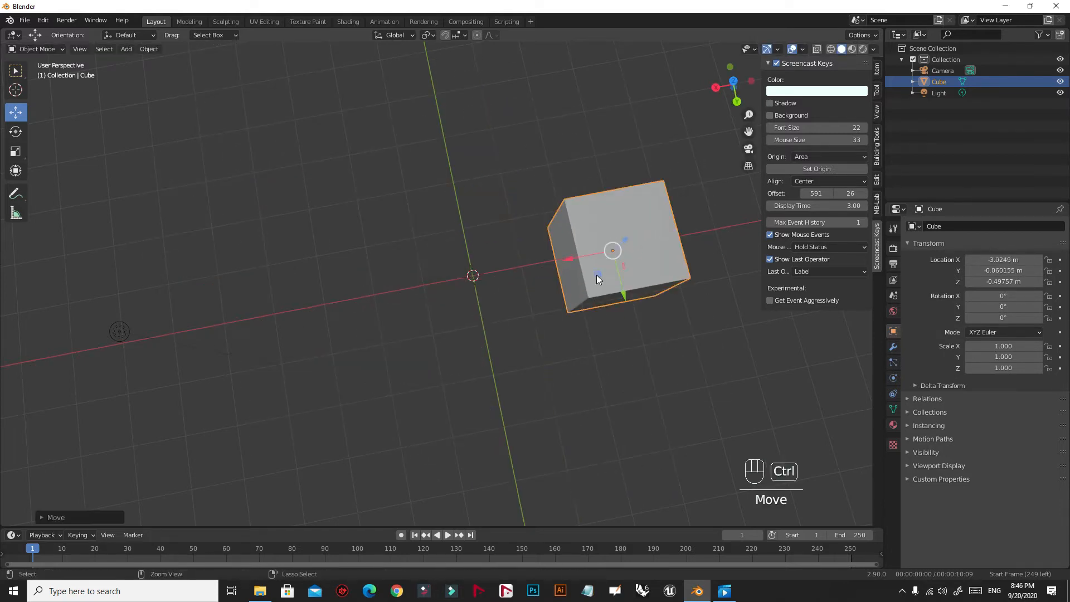
key("ctrl+z")
Delete the cube from the scene and accept the deletion.
middle_click_drag(549, 333, 483, 288)
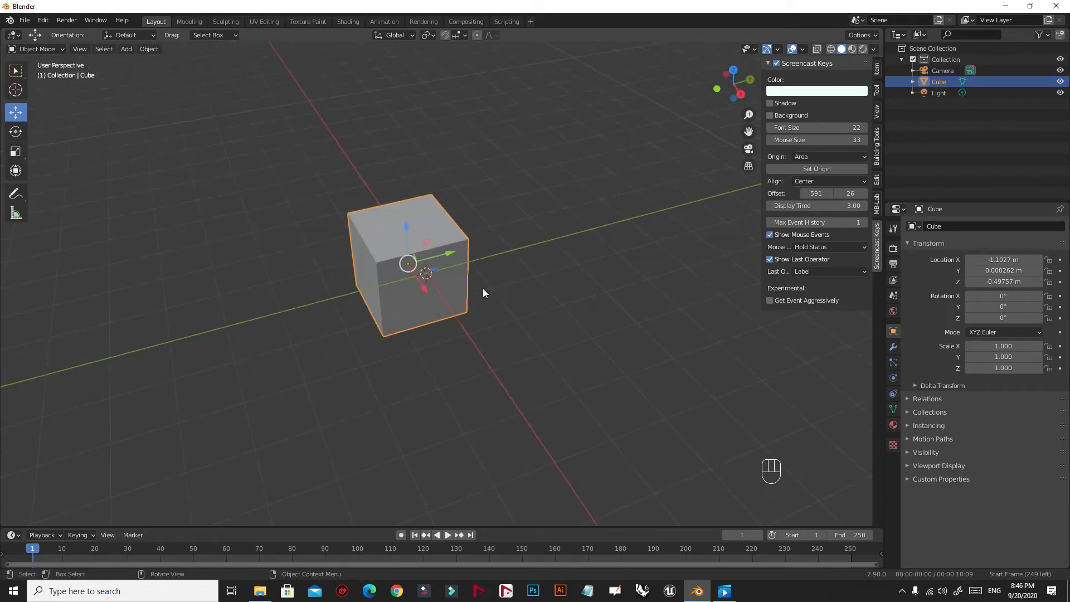
key("x")
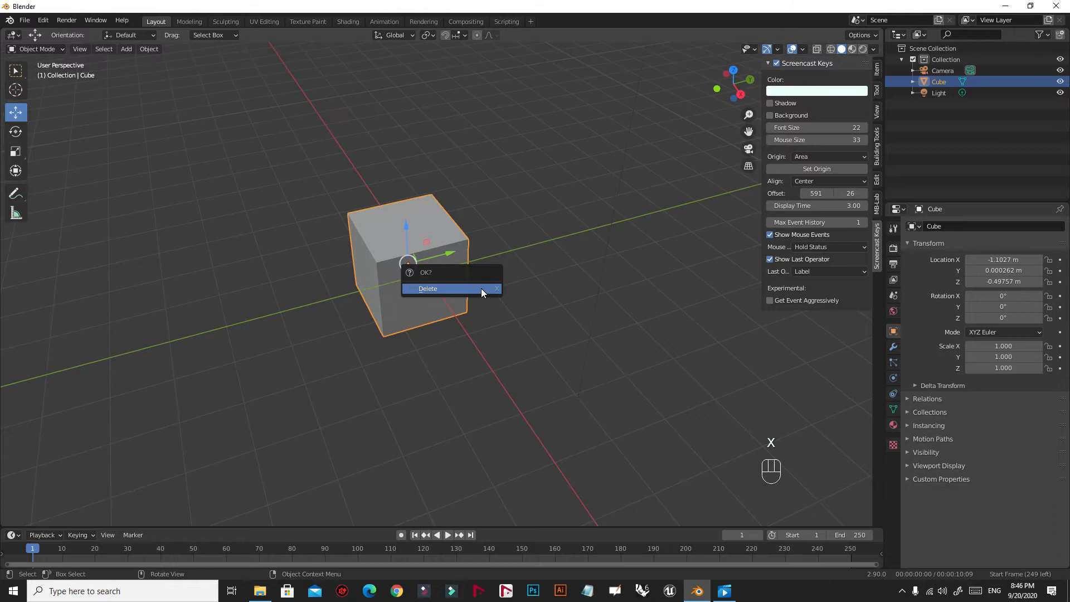
left_click(481, 289)
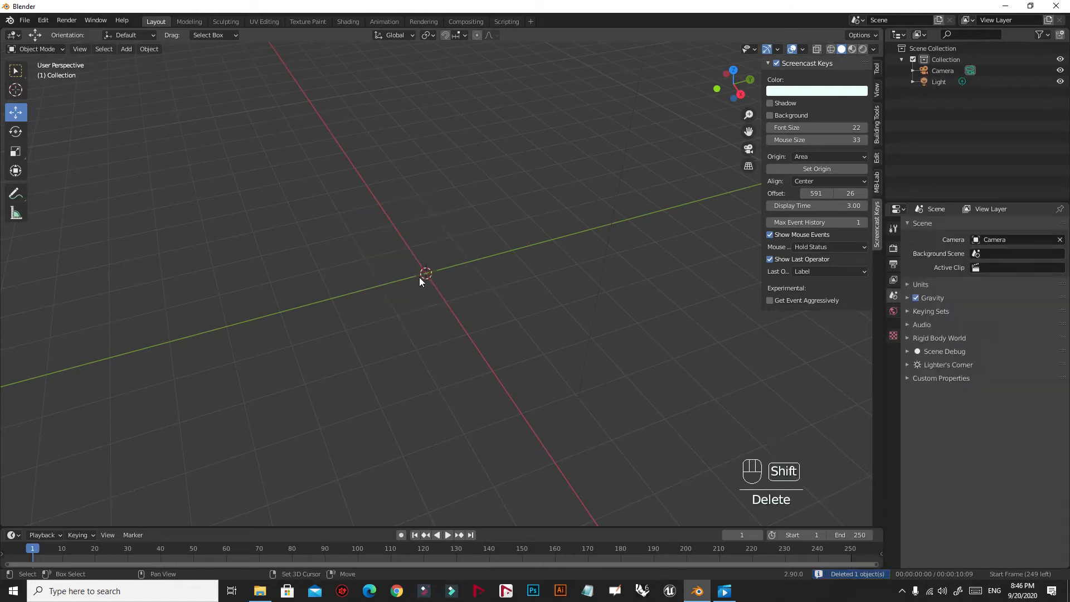
key("shift+a")
mouse_move(399, 276)
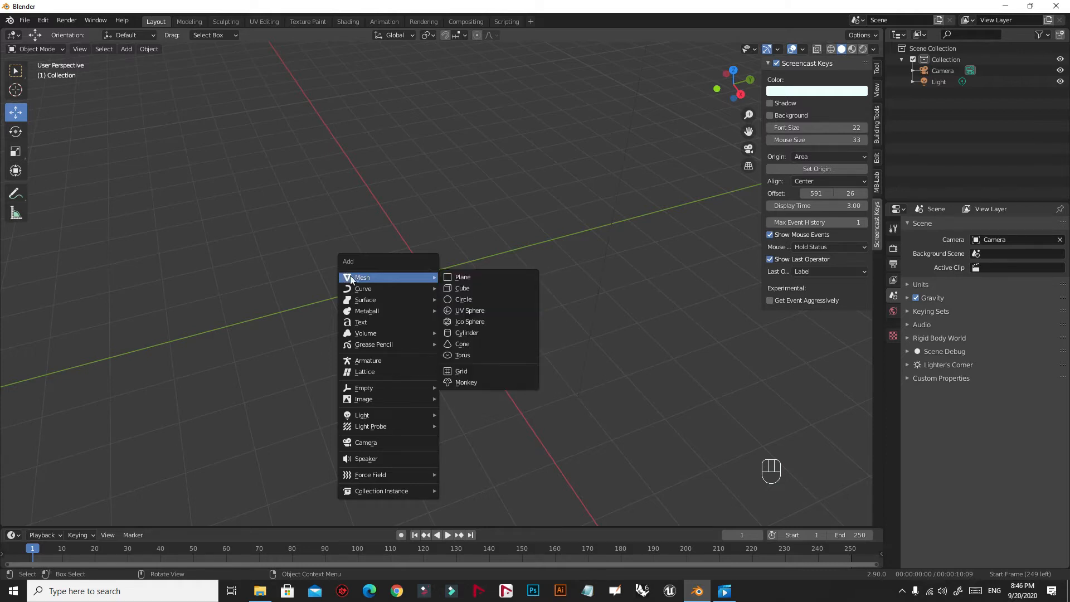
left_click(132, 49)
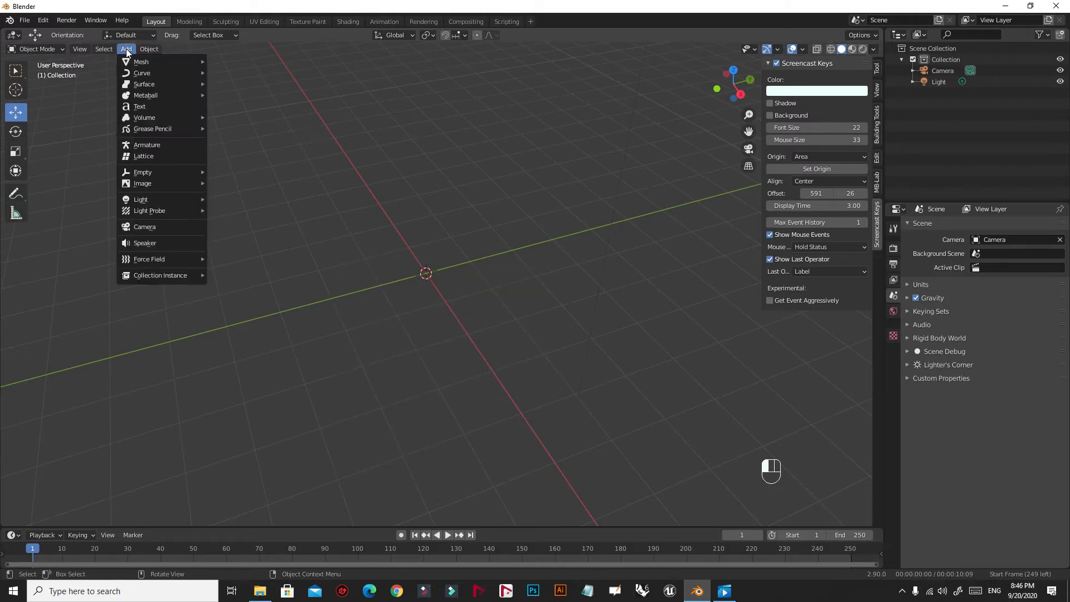
mouse_move(141, 62)
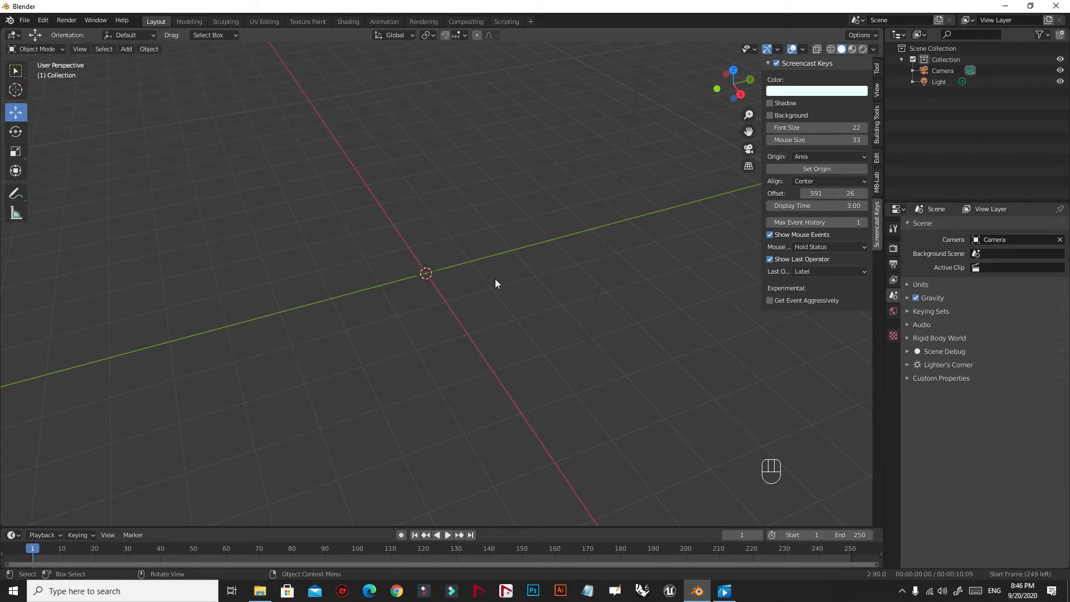
Select the camera and the light in turn in the viewport, ending with the camera selected.
middle_click_drag(470, 300, 442, 302)
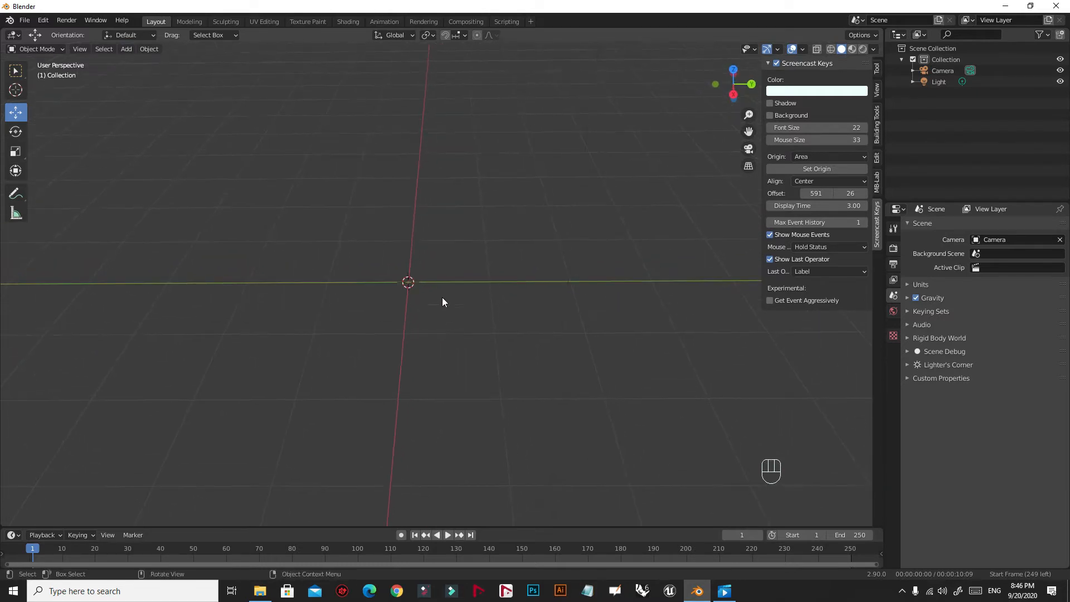
scroll(436, 261, "down", 11)
scroll(419, 245, "up", 4)
left_click(148, 272)
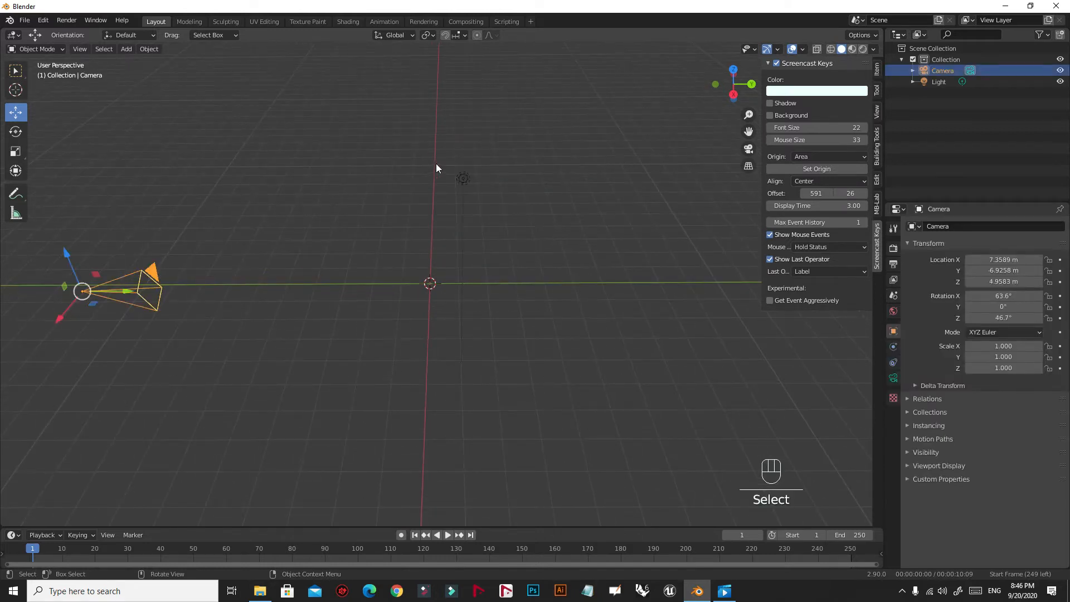
left_click(463, 178)
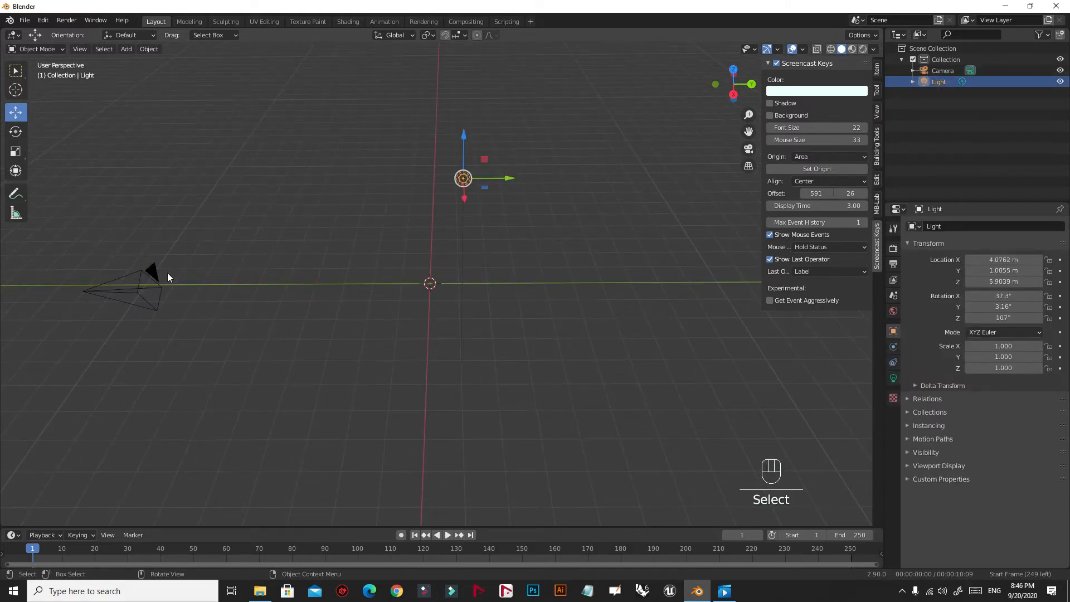
left_click(149, 273)
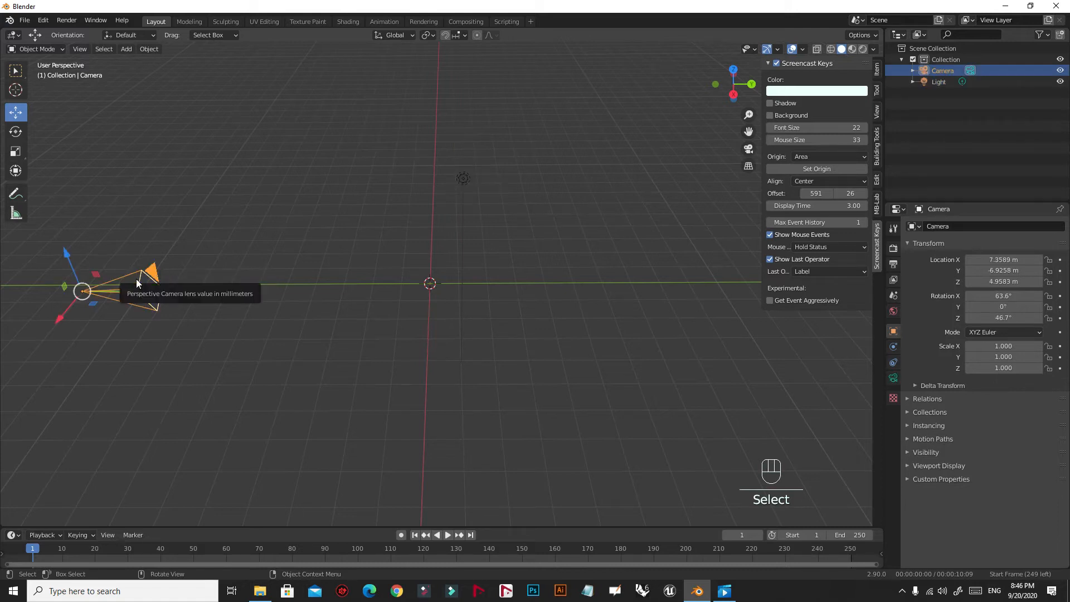
Toggle repeatedly between the camera view and the user perspective, ending in the user perspective.
key("KP_0")
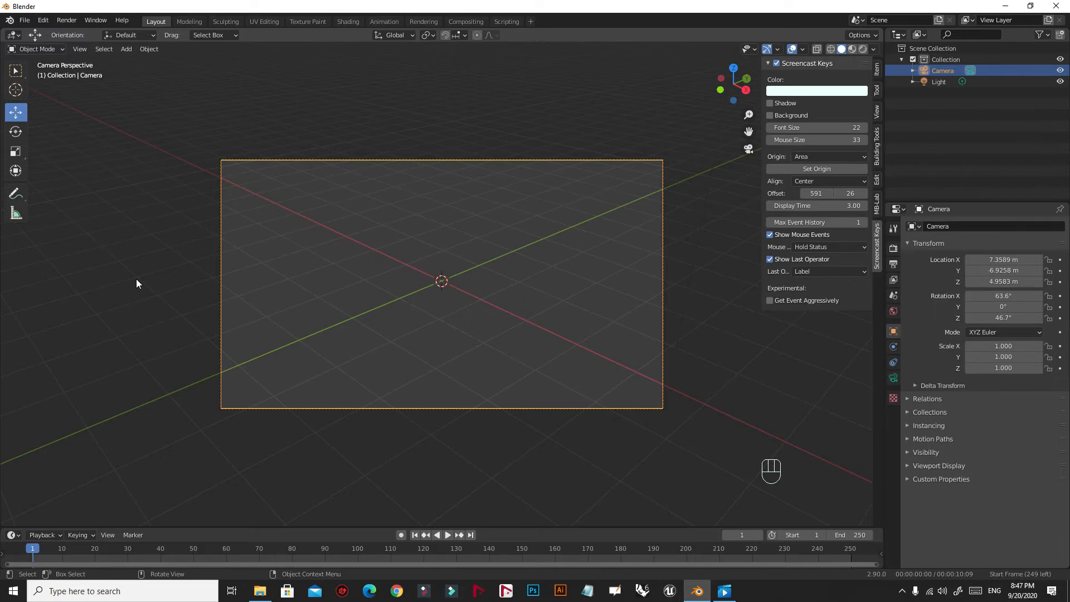
key("KP_0")
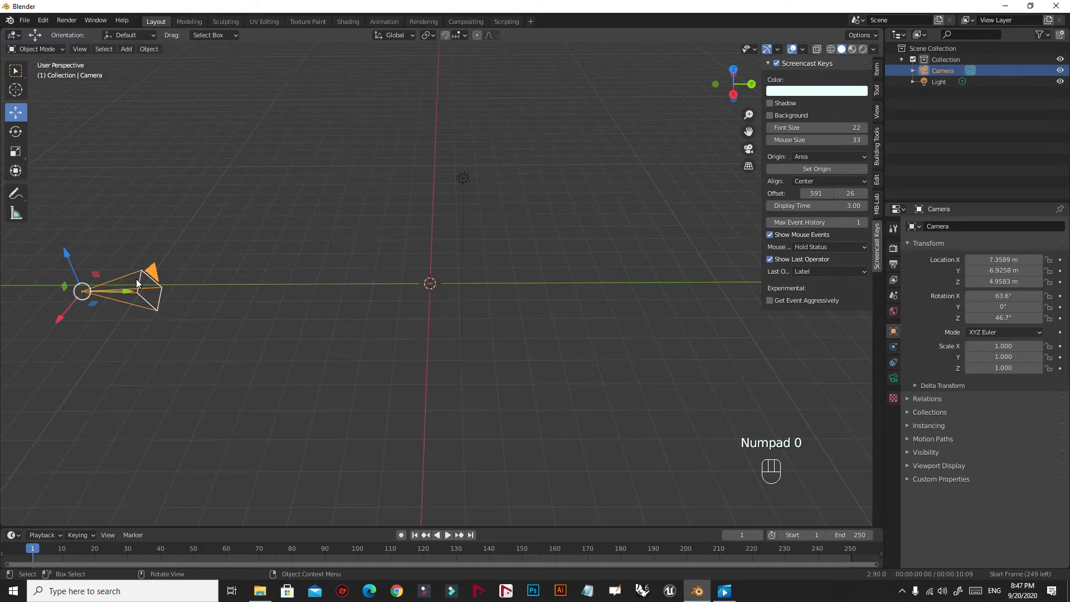
key("KP_0")
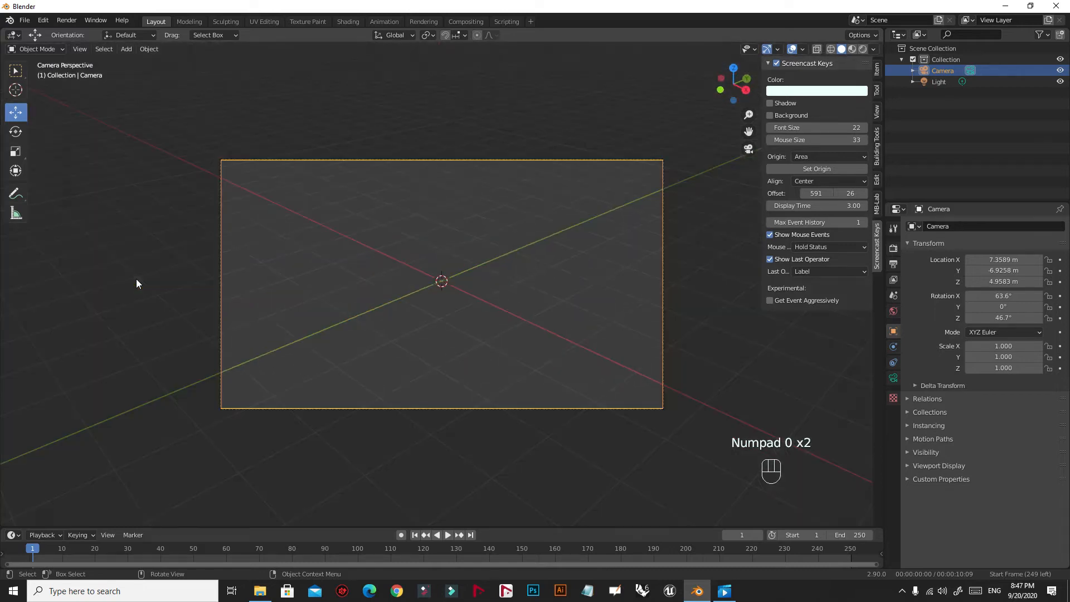
key("KP_0")
key("KP_0")
key("KP_0")
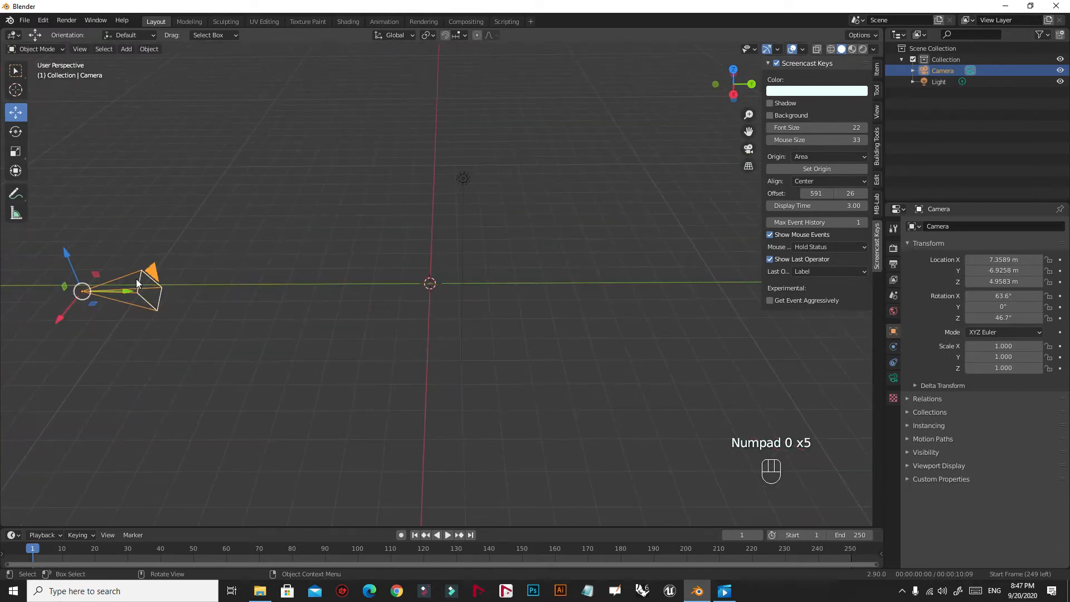
Show the scene in the front orthographic view, orbit away from it and return to the front view.
middle_click_drag(259, 334, 338, 331)
middle_click_drag(409, 267, 483, 304, "shift")
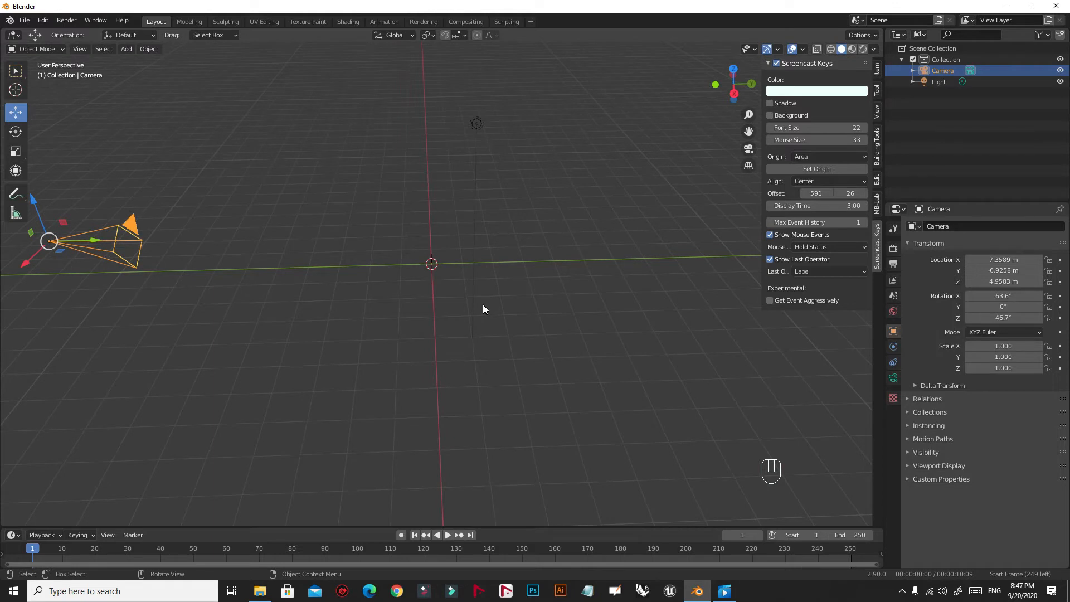
key("KP_1")
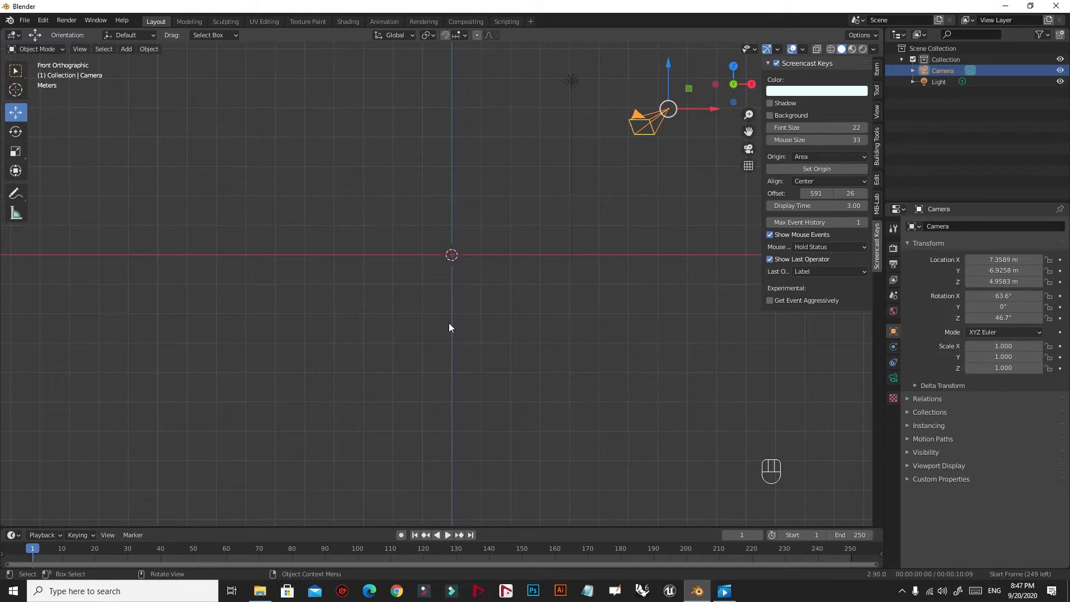
middle_click_drag(499, 255, 434, 269)
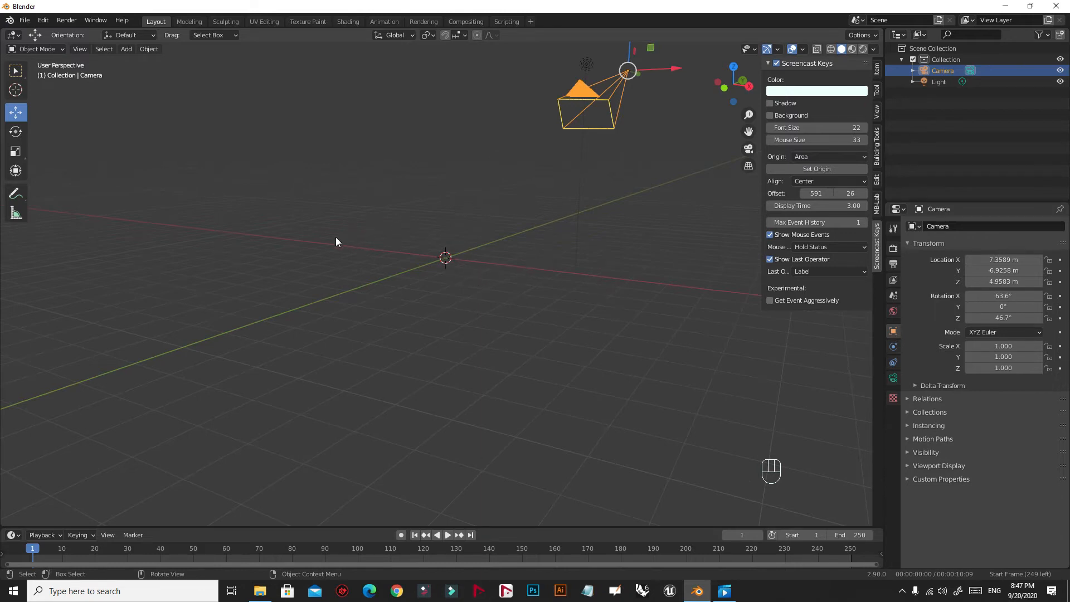
key("KP_1")
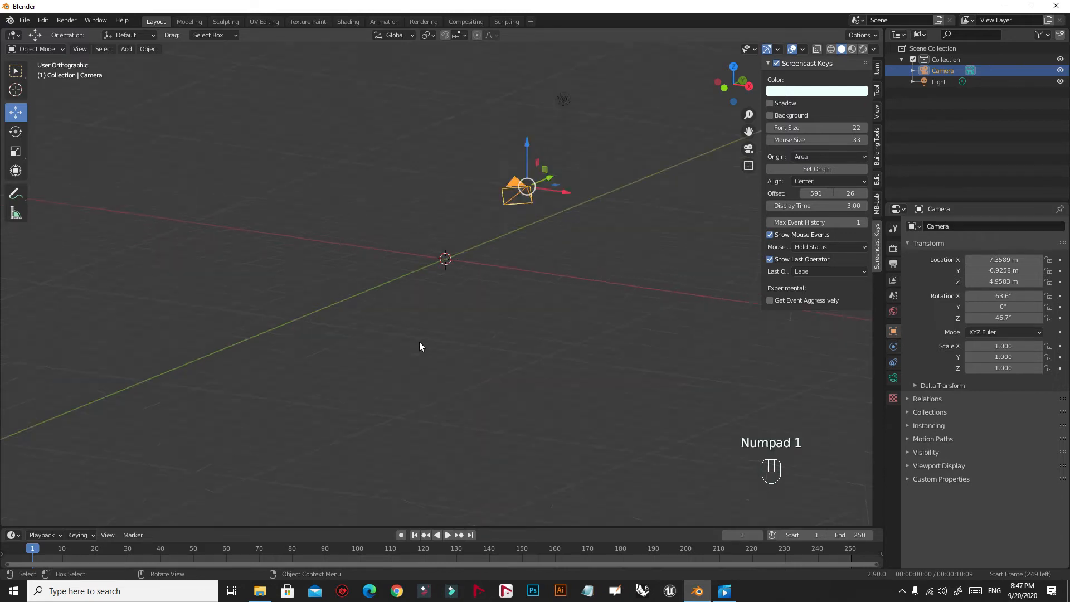
Add a monkey mesh at the 3D cursor and scale it uniformly to about 2.453.
left_click(451, 256)
key("shift+a")
mouse_move(449, 254)
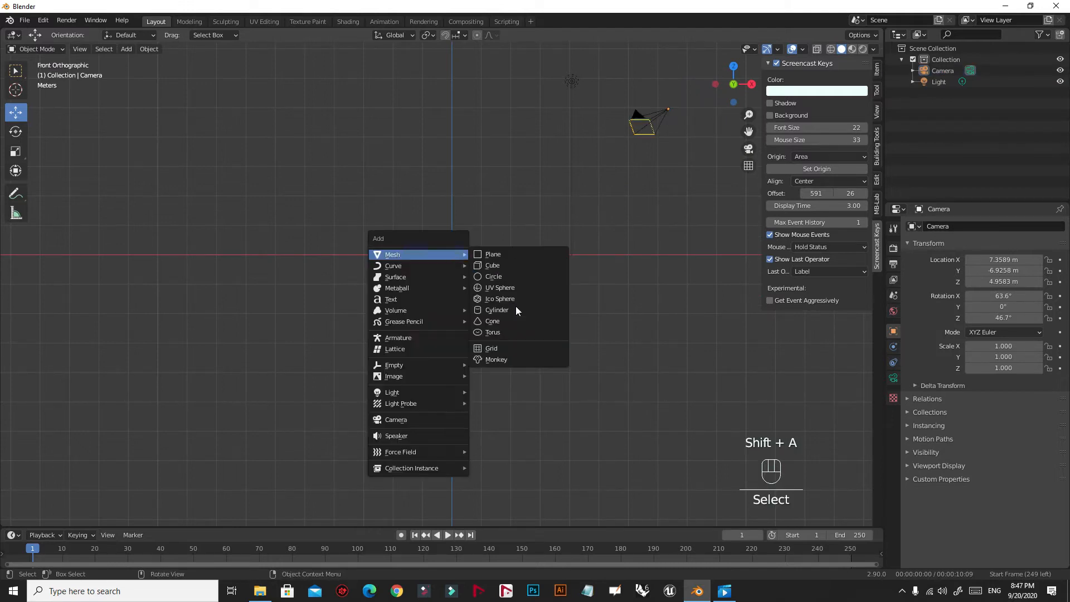
left_click(516, 361)
key("s")
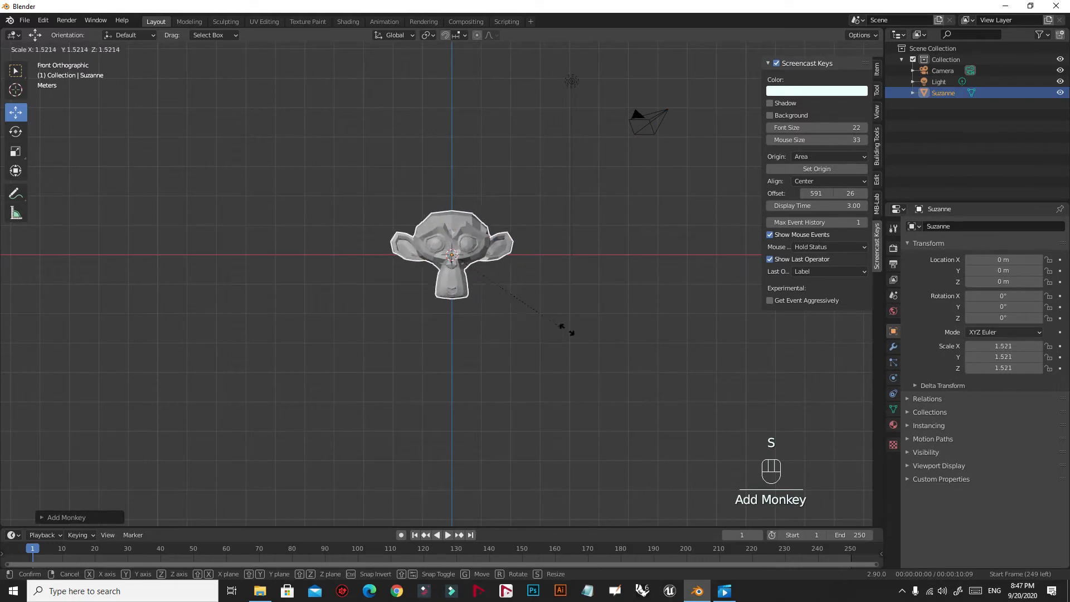
left_click(633, 250)
Examine the monkey head in perspective and from the front, right, top and bottom orthographic views.
middle_click_drag(636, 248, 450, 294)
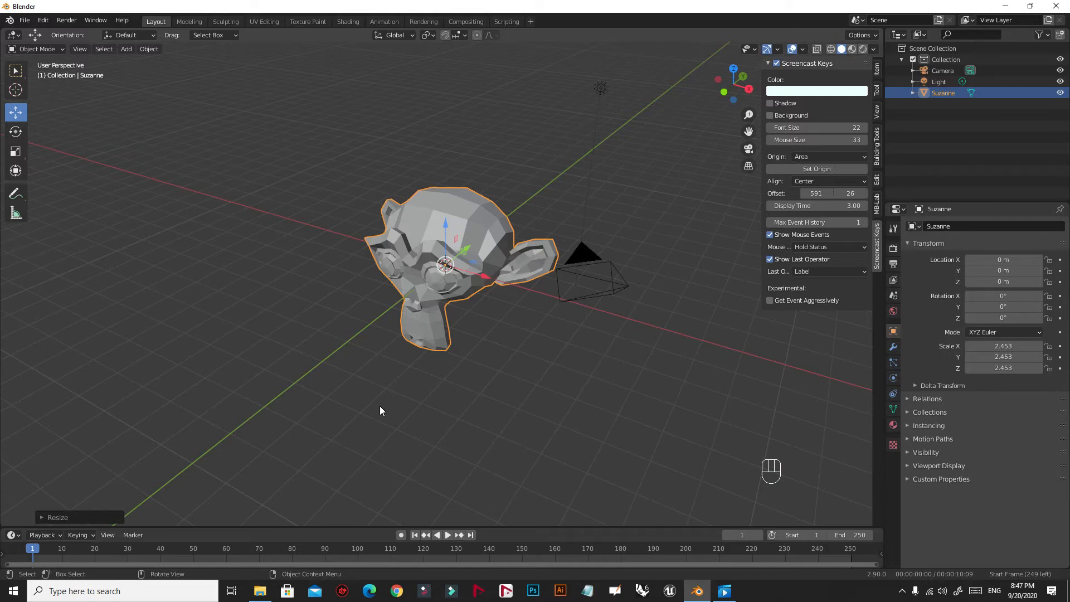
key("KP_1")
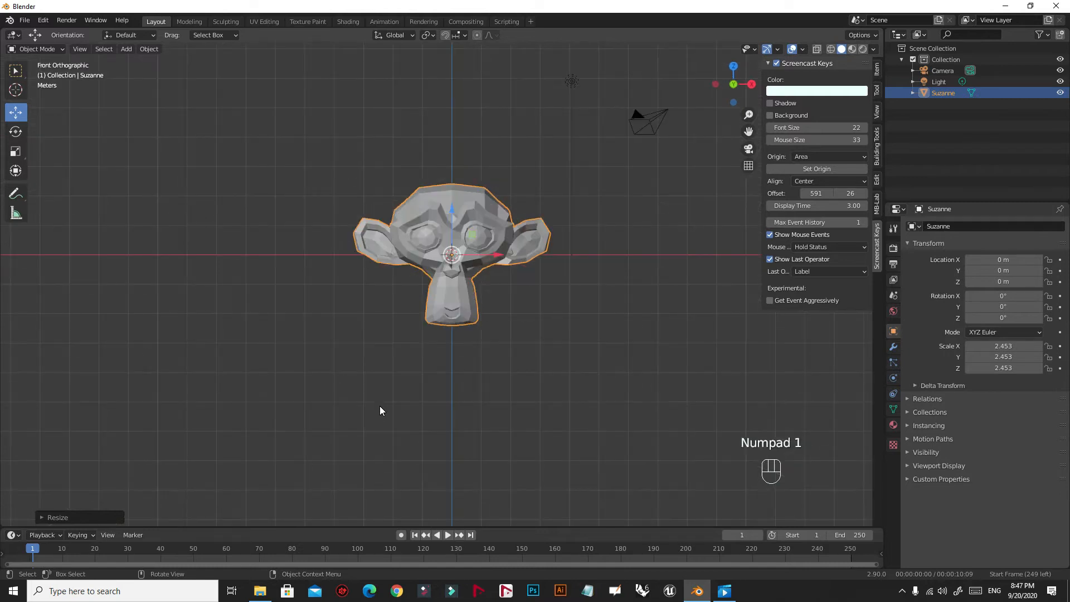
key("KP_3")
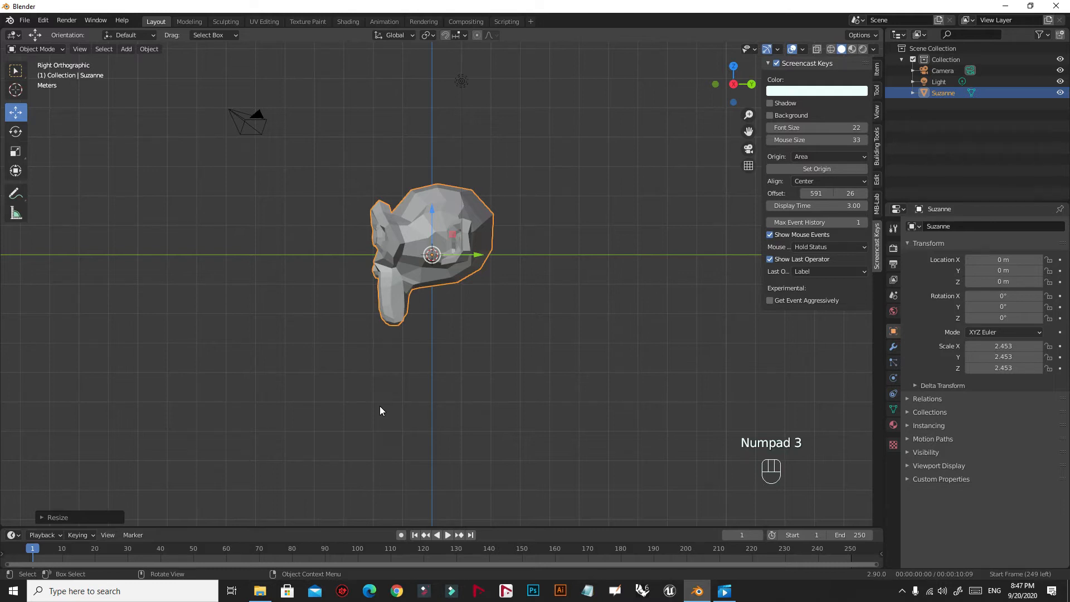
key("KP_7")
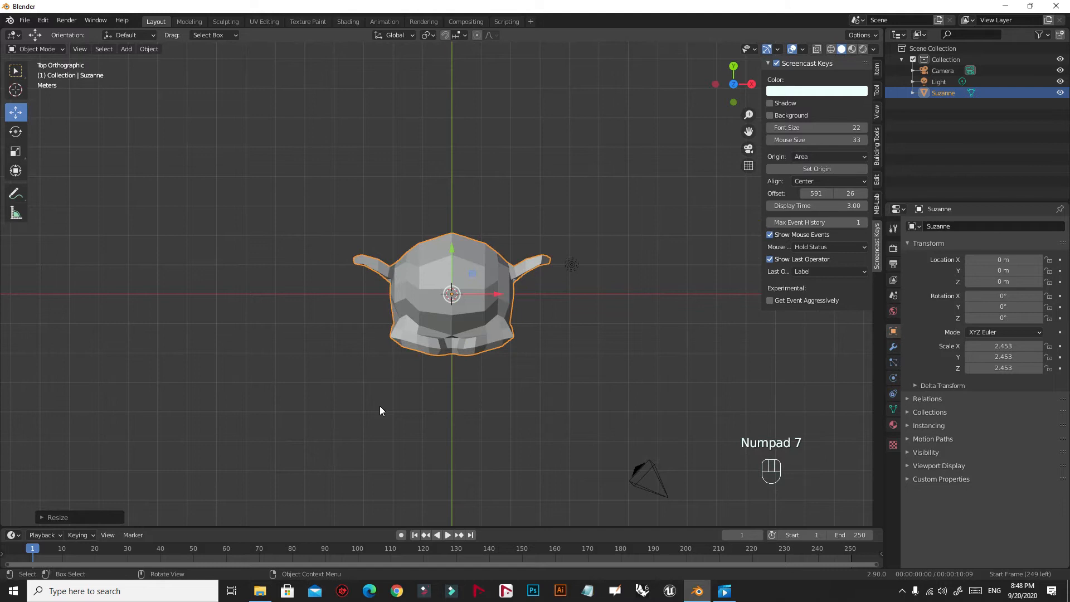
key("KP_9")
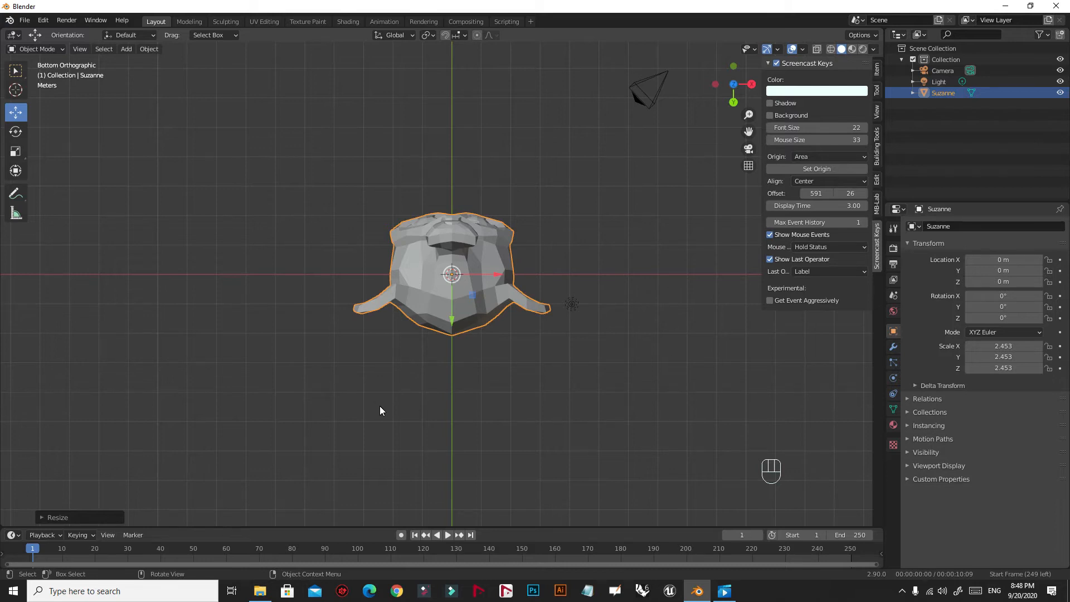
Compare the monkey head's front view in orthographic and perspective projection by toggling repeatedly, ending in a free perspective view.
key("KP_1")
key("KP_5")
key("KP_5")
key("KP_5")
key("KP_5")
key("KP_5")
key("KP_5")
key("KP_5")
key("KP_5")
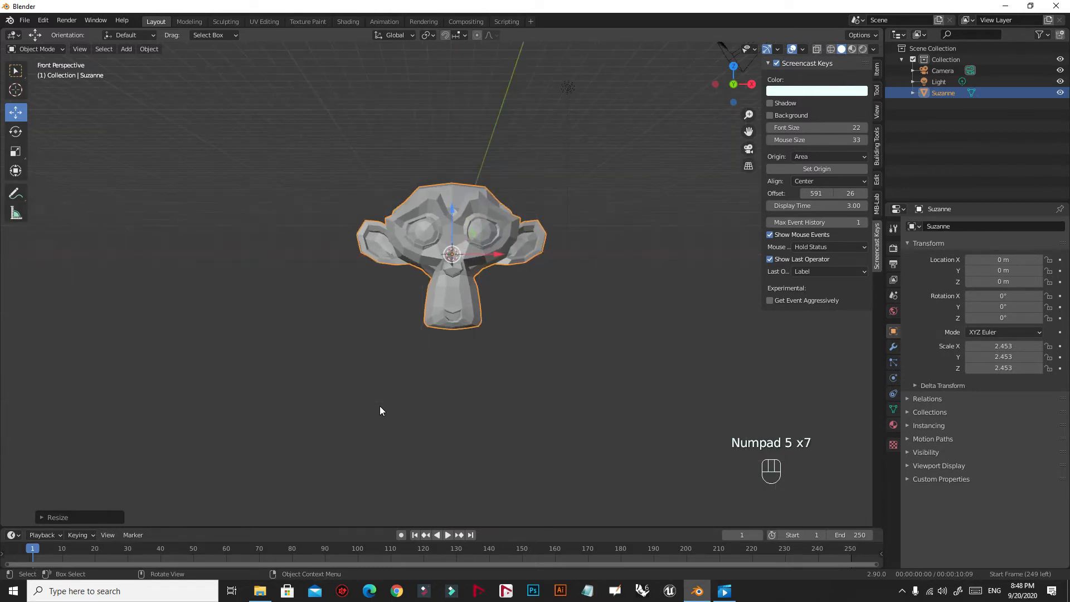
key("KP_5")
key("KP_5")
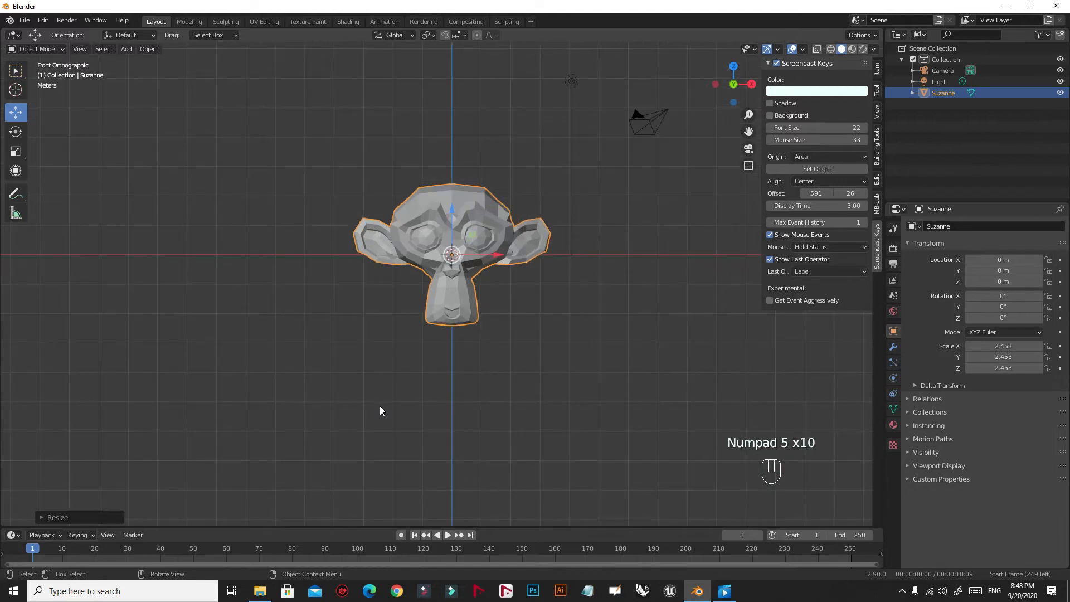
key("KP_5")
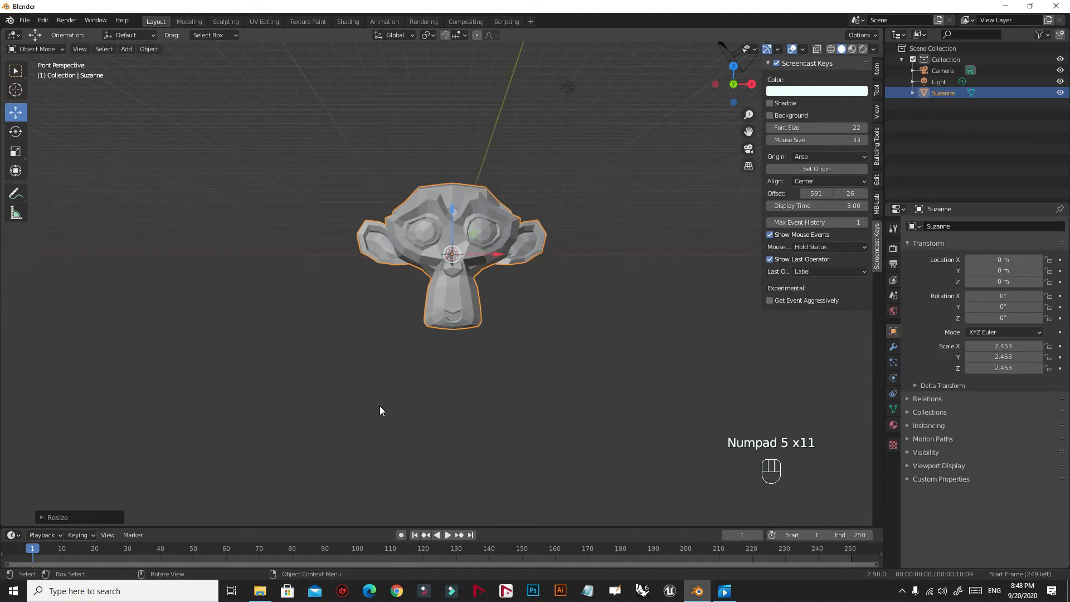
middle_click_drag(489, 313, 424, 322)
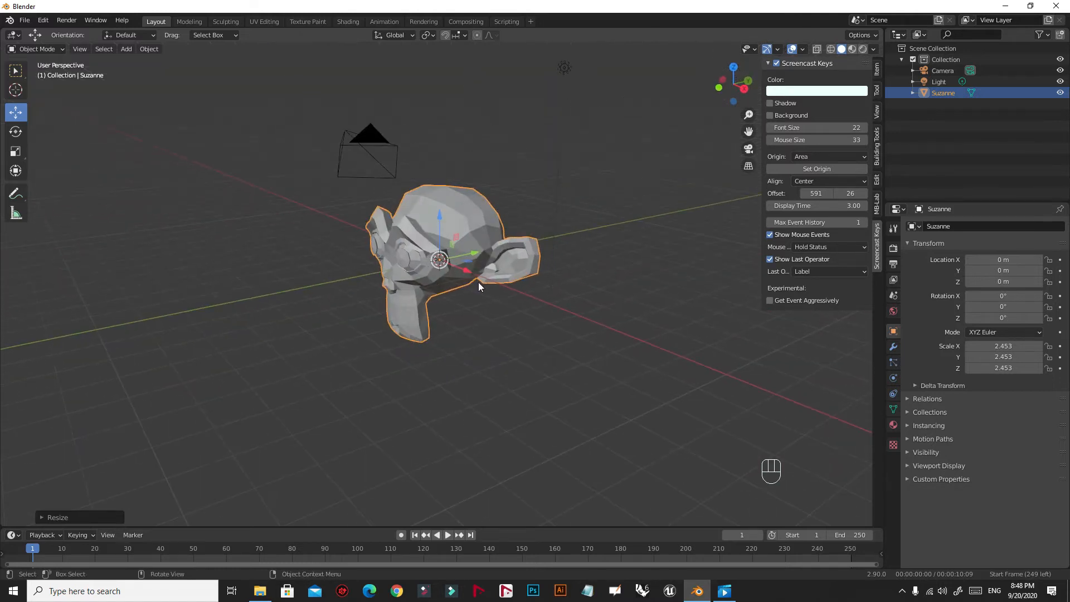
Duplicate the monkey head along the global Y axis, placing the copy about 4.86 m from the original.
middle_click_drag(461, 287, 389, 326, "shift")
scroll(417, 302, "down", 4)
scroll(245, 337, "up", 5)
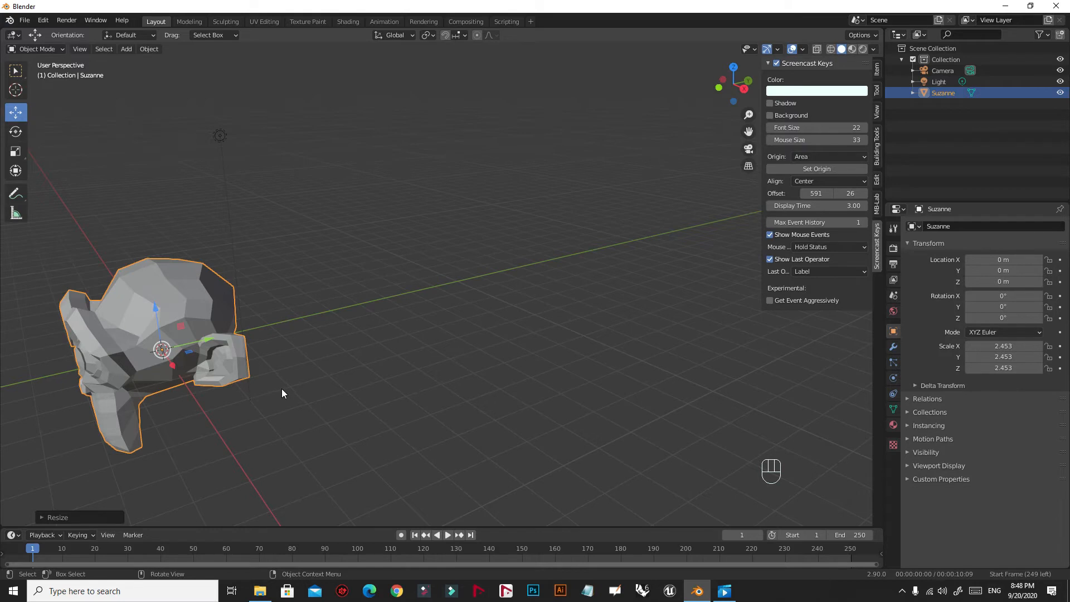
key("shift+d")
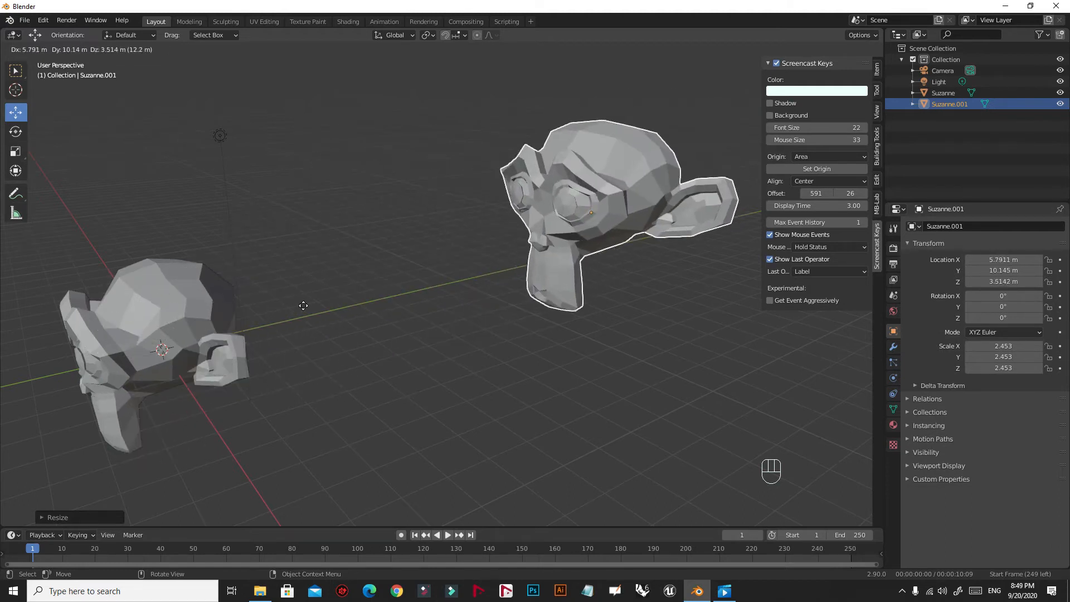
key("y")
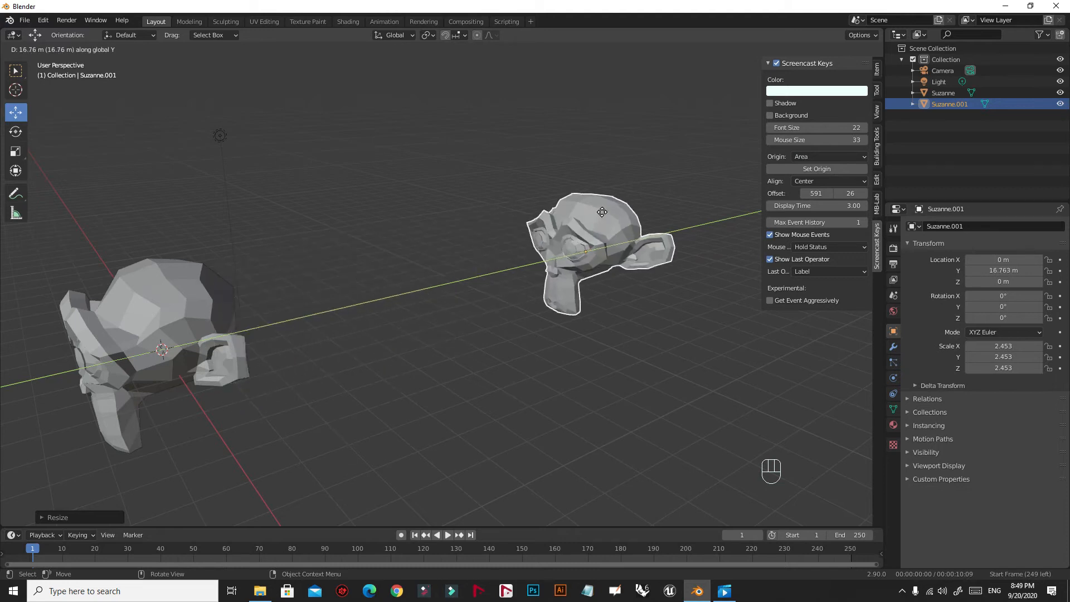
left_click(352, 348)
middle_click_drag(352, 348, 388, 311)
scroll(389, 308, "up", 1)
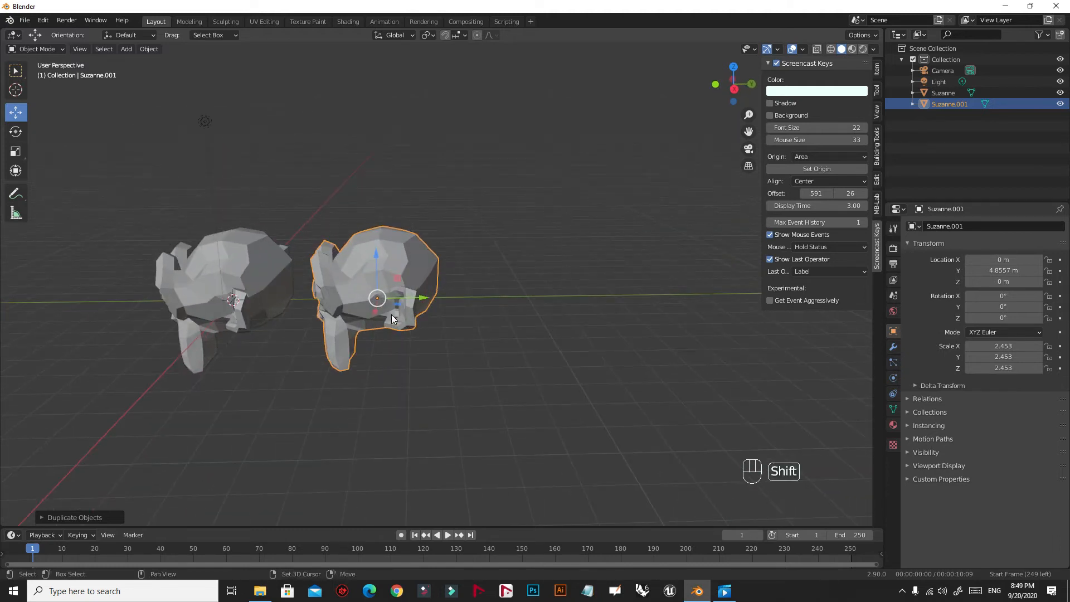
Duplicate the copied monkey head along the global Y axis, placing the new one at about Y 11.02 m.
key("shift+d")
key("y")
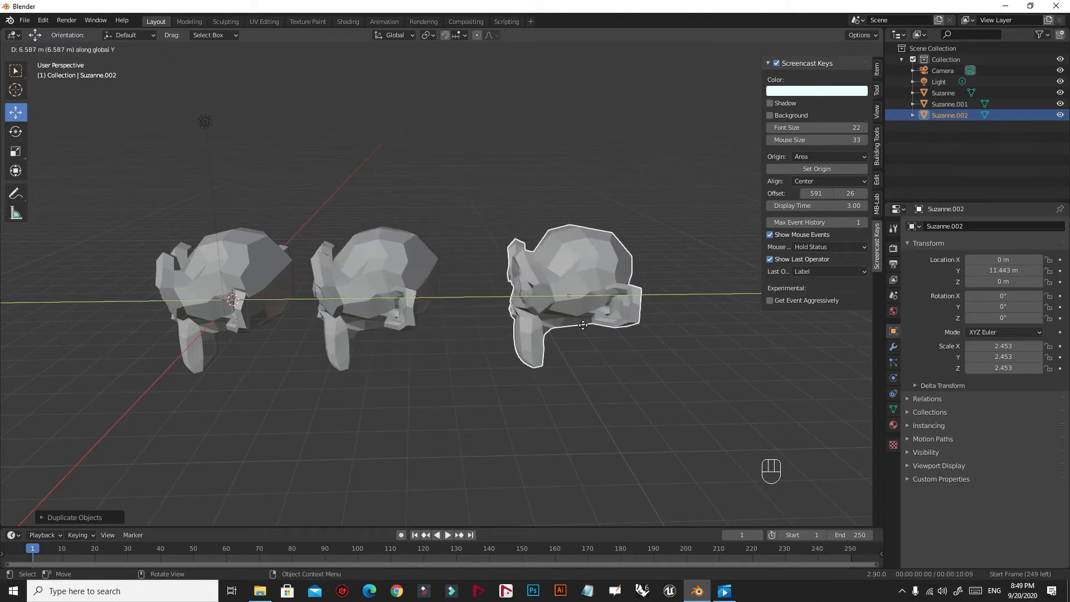
left_click(570, 323)
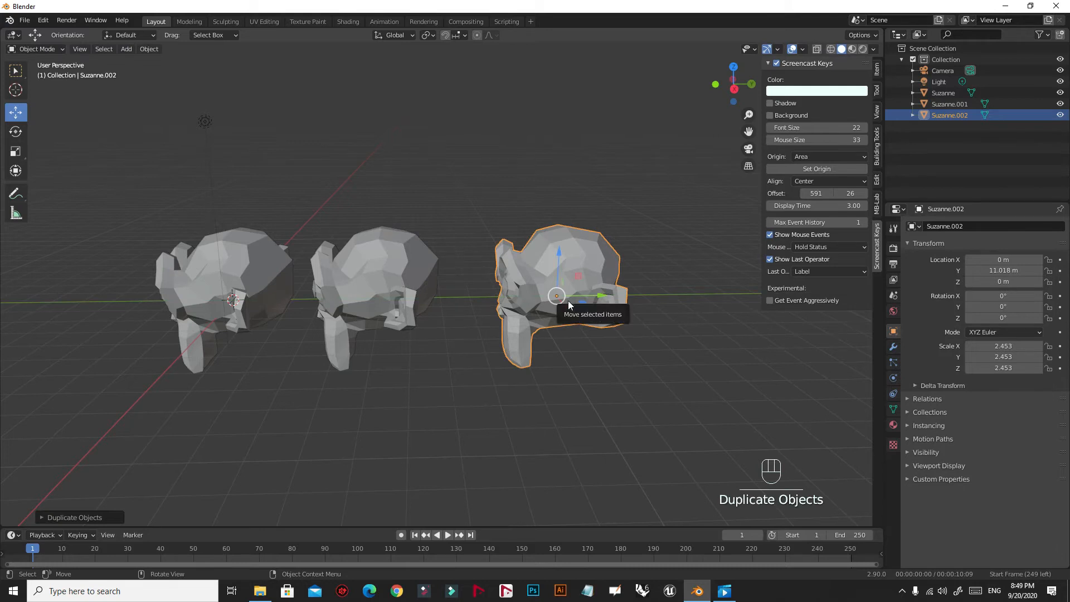
Delete both duplicated monkey heads, keeping only the original at the origin.
key("x")
left_click(524, 323)
left_click(399, 289)
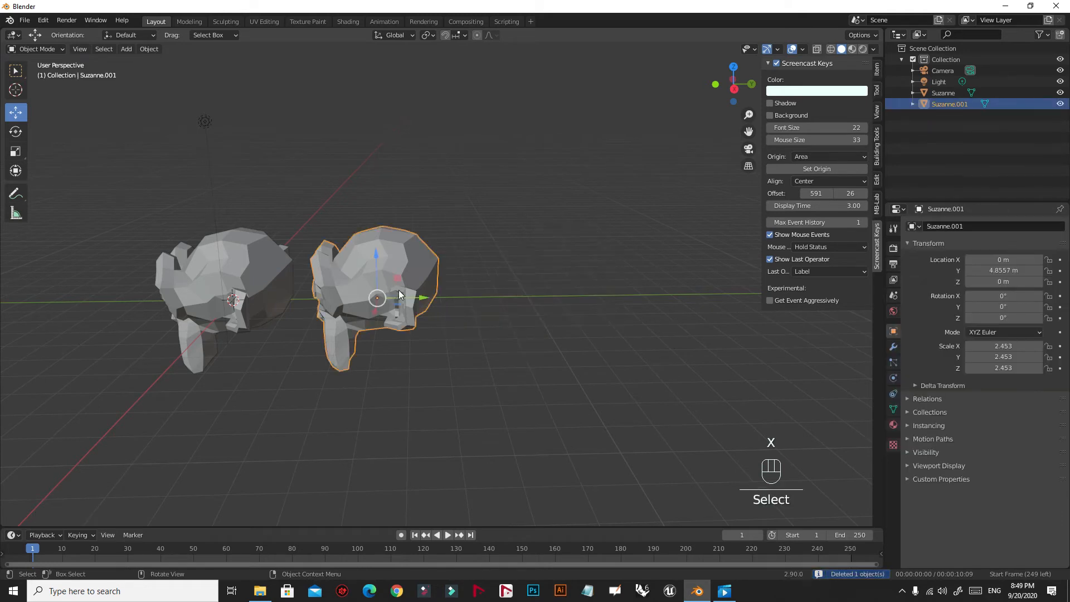
key("x")
left_click(399, 290)
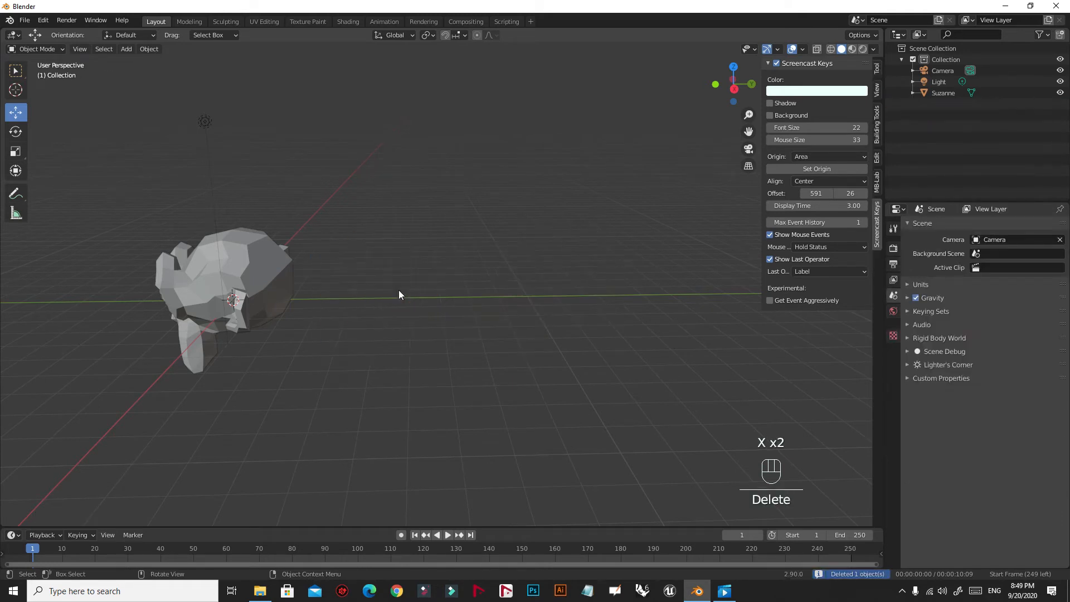
Place the 3D cursor on the monkey head with the Cursor tool, then reset it to the world origin with all objects framed.
left_click(18, 72)
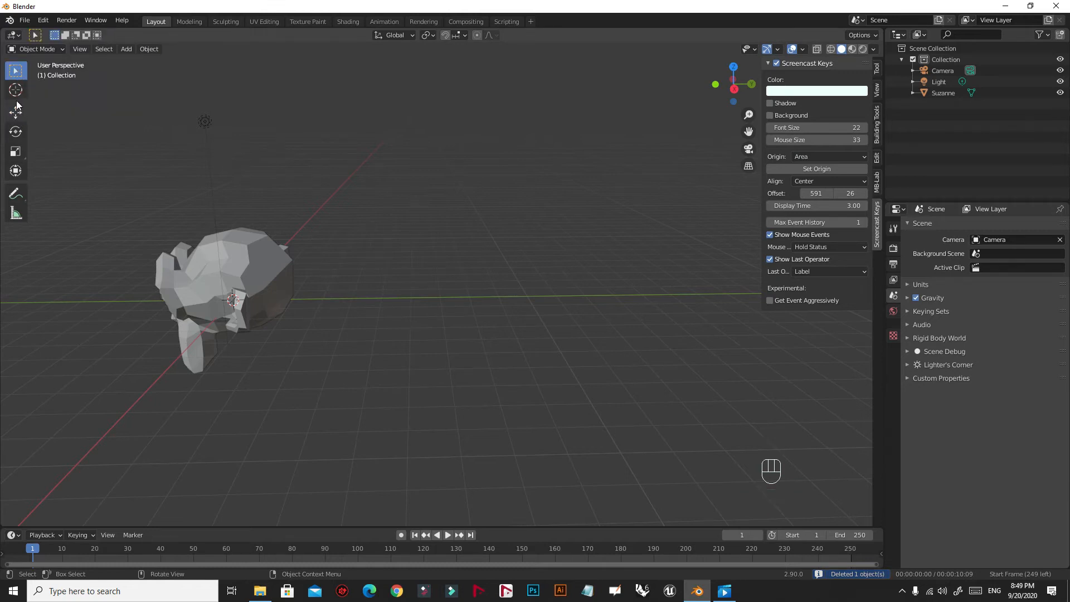
left_click(15, 90)
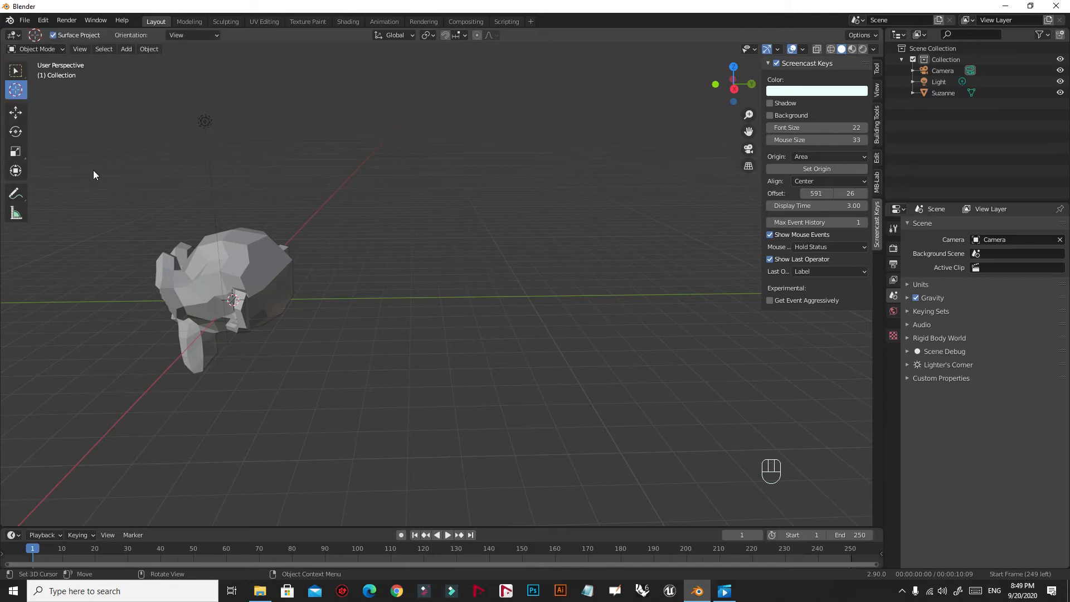
left_click_drag(429, 197, 271, 338)
left_click(247, 276)
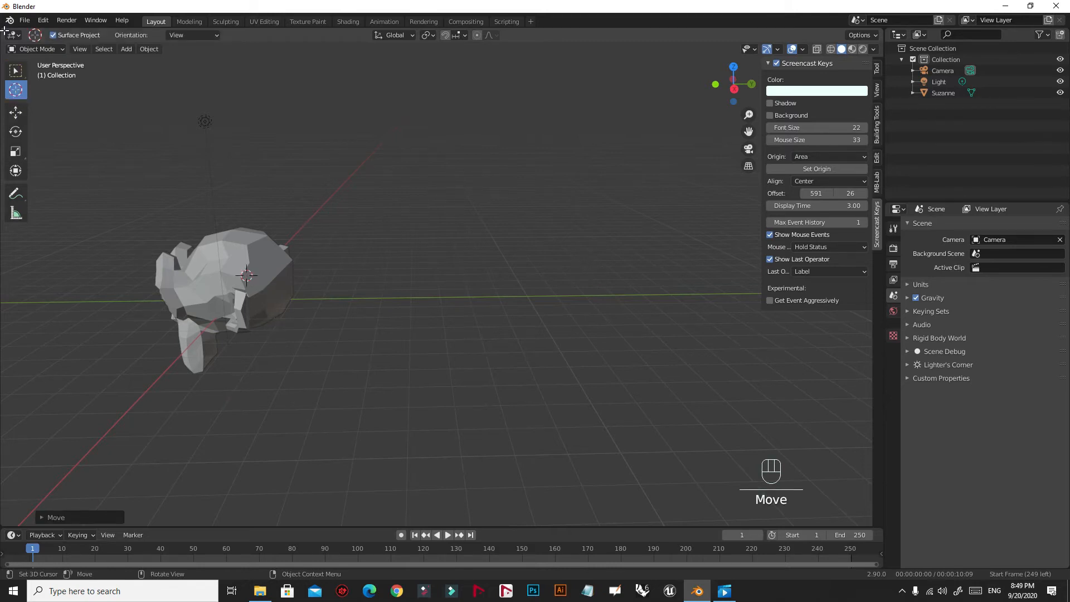
key("shift+c")
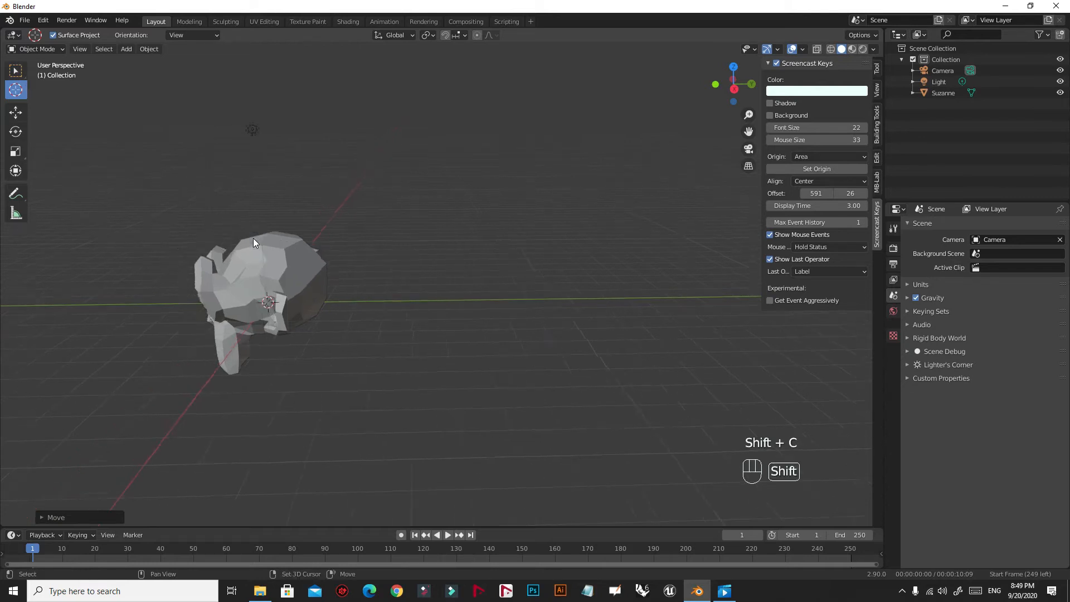
Place the 3D cursor at several empty spots around the scene, then reset it to the world origin with all objects framed.
left_click(21, 68)
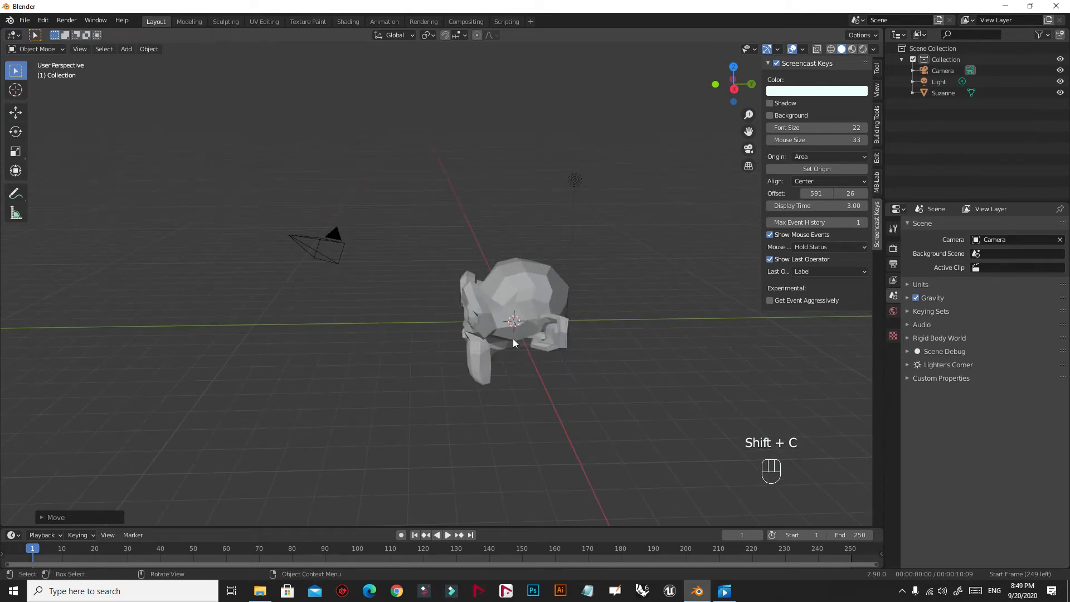
left_click(16, 89)
left_click(116, 122)
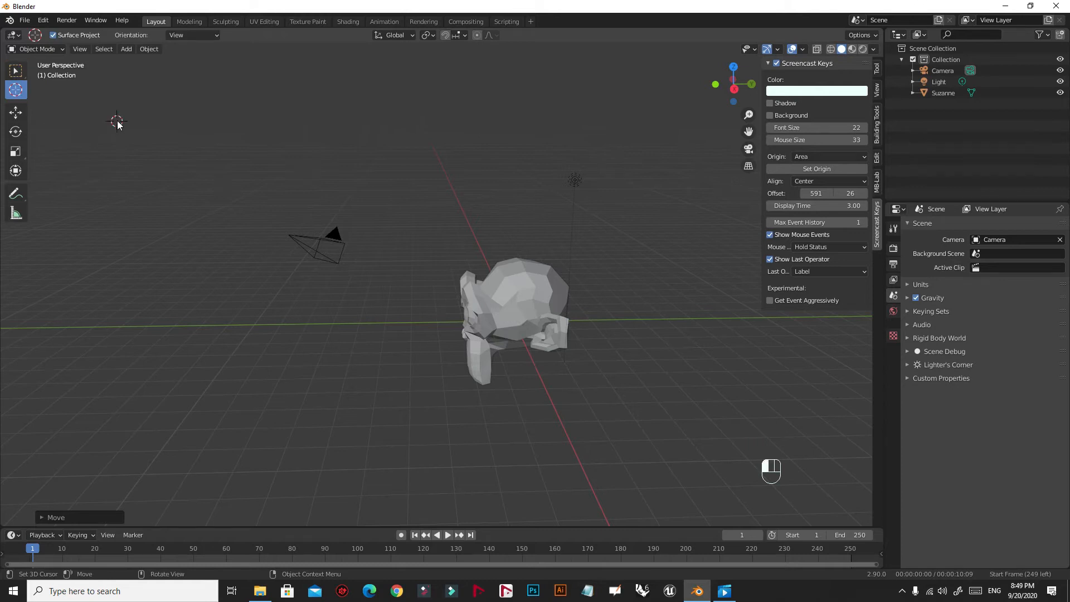
left_click(543, 88)
left_click(205, 292)
key("shift+c")
Repeatedly navigate far away from the scene and recentre the view on all objects, then look around the monkey head.
middle_click_drag(554, 349, 490, 326, "shift")
scroll(489, 323, "down", 14)
middle_click_drag(559, 242, 725, 179, "shift")
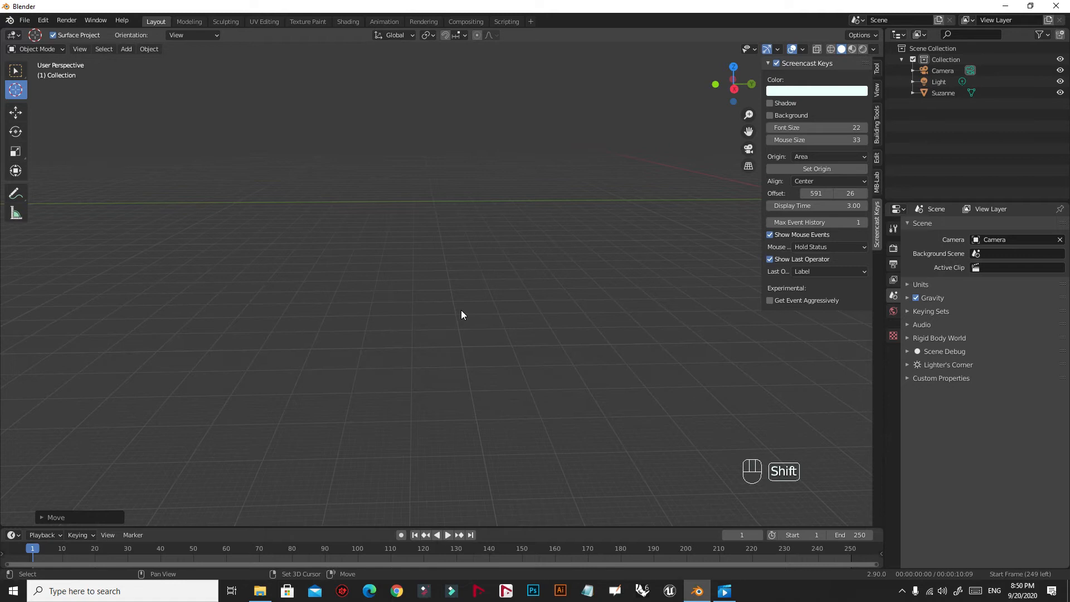
key("shift+c")
middle_click_drag(590, 311, 482, 314, "shift")
scroll(447, 263, "down", 1)
scroll(456, 282, "up", 3)
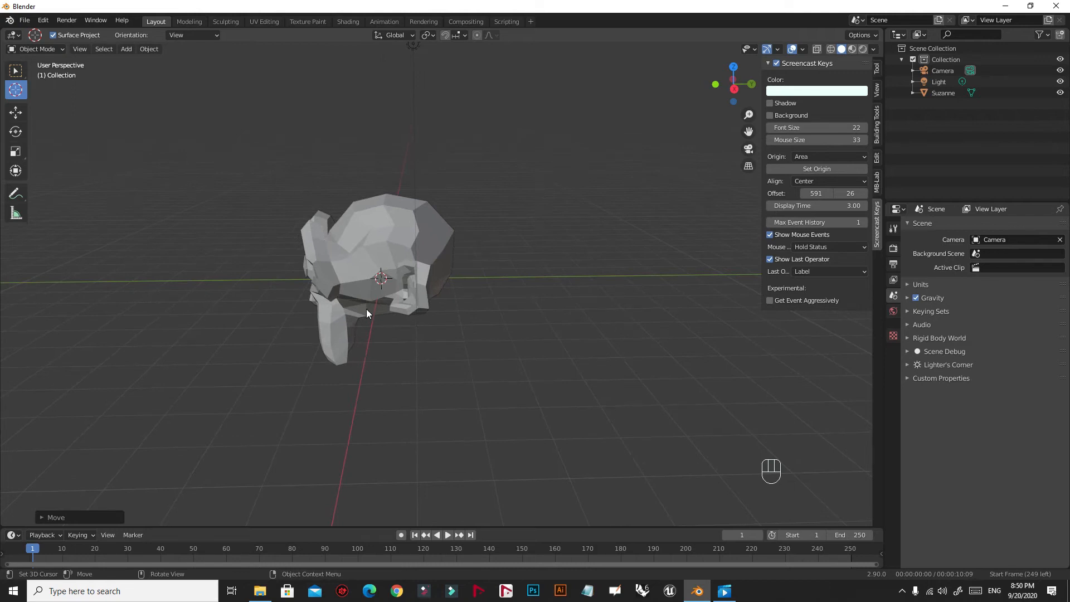
middle_click_drag(372, 322, 481, 328)
scroll(468, 329, "down", 15)
middle_click_drag(615, 340, 198, 305, "shift")
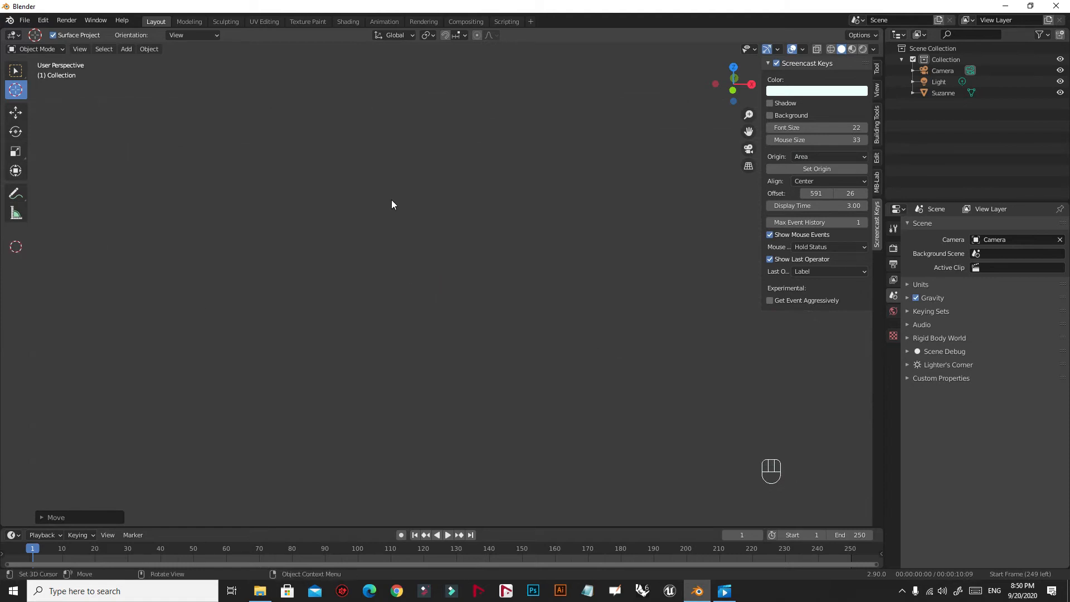
middle_click_drag(384, 286, 527, 302, "shift")
key("shift+c")
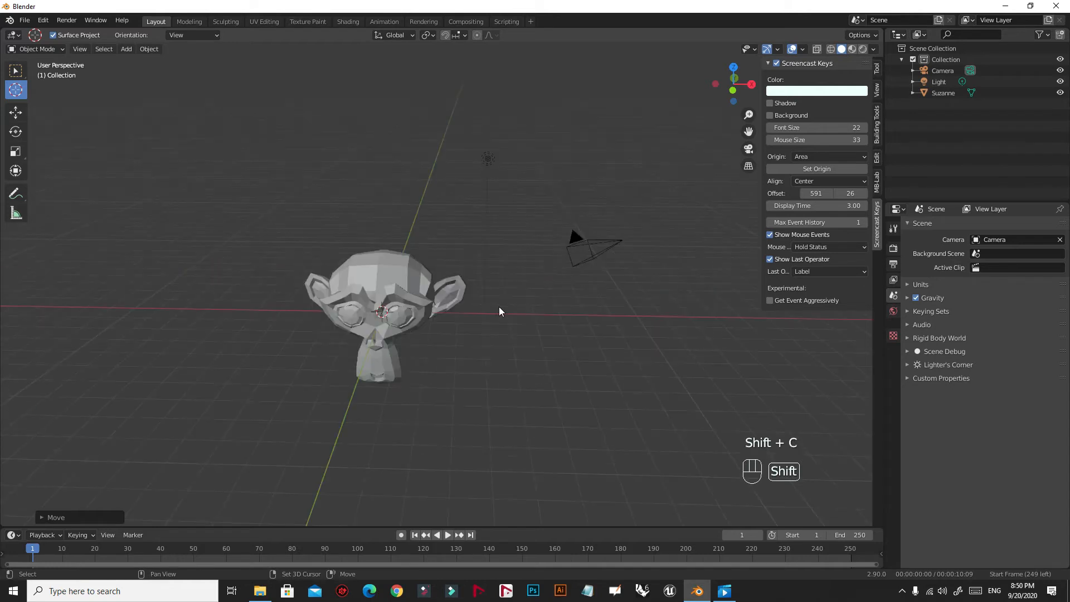
middle_click_drag(366, 348, 445, 322)
scroll(597, 327, "up", 3)
scroll(597, 327, "down", 2)
middle_click_drag(557, 339, 367, 273)
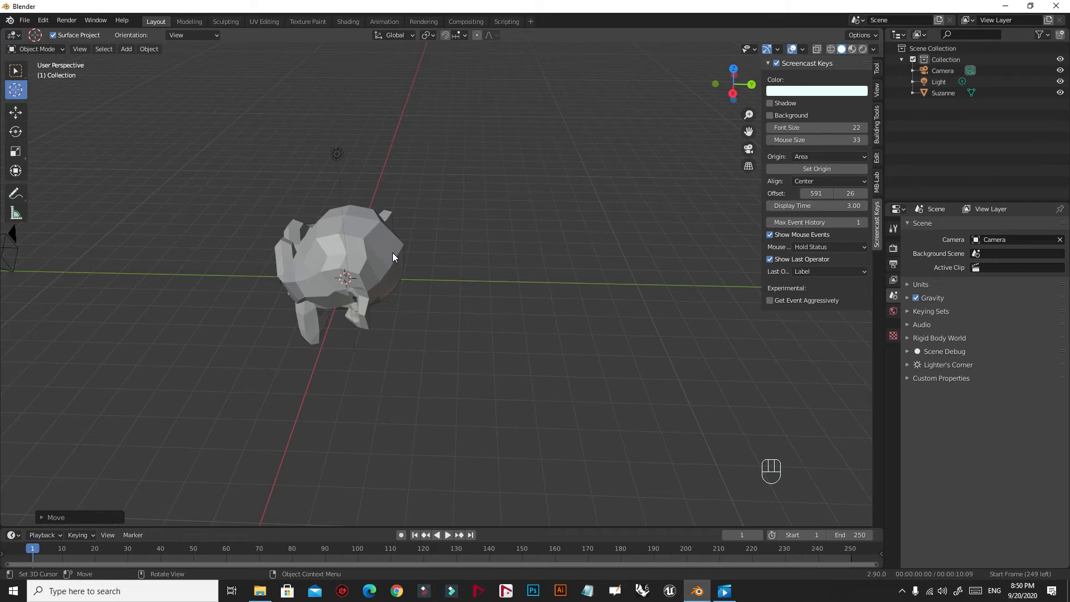
Place the 3D cursor on the back of the monkey head's side and return to the Select Box tool.
left_click(389, 247)
left_click(379, 261)
left_click(22, 72)
Duplicate the monkey head along the global Y axis, placing the copy about 4.78 m away.
left_click(380, 242)
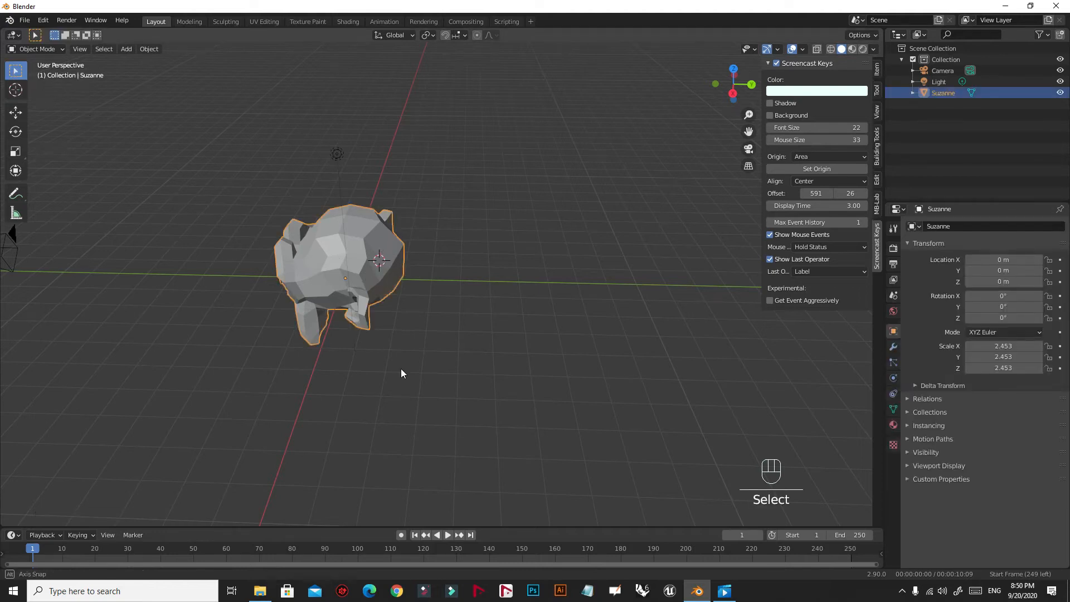
middle_click_drag(400, 369, 400, 363)
key("shift+d")
key("y")
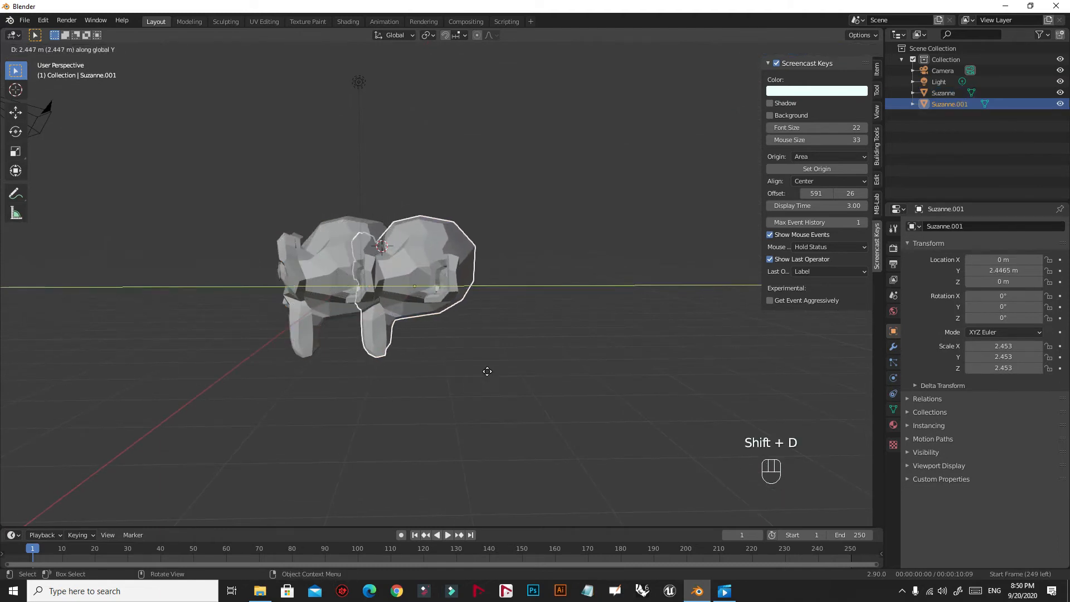
left_click(540, 376)
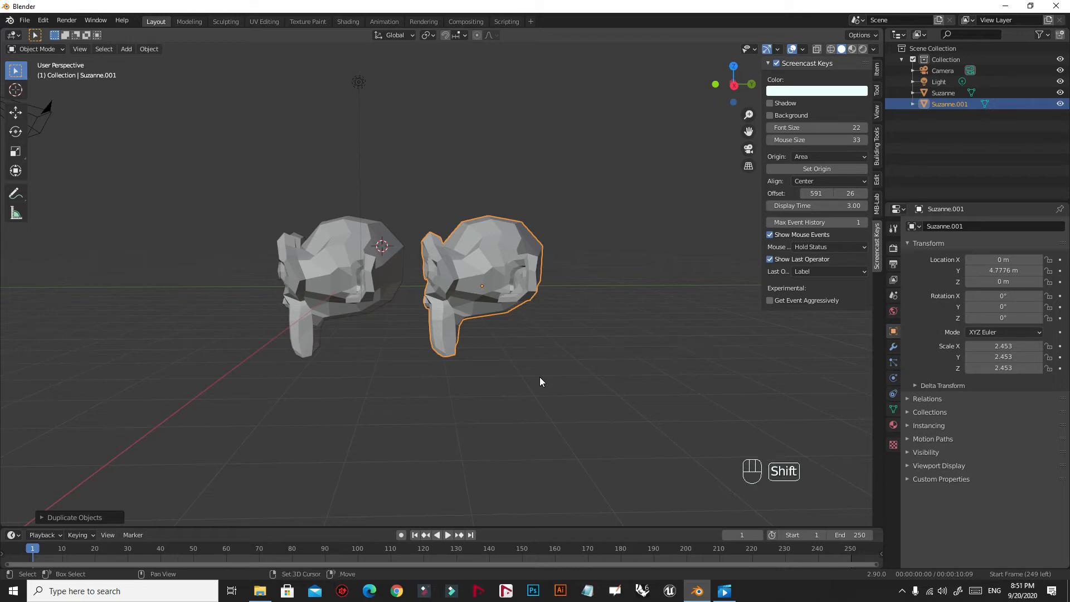
Repeat the last duplication twelve times to extend the row of monkey heads along Y to about 62.11 m.
key("shift+r")
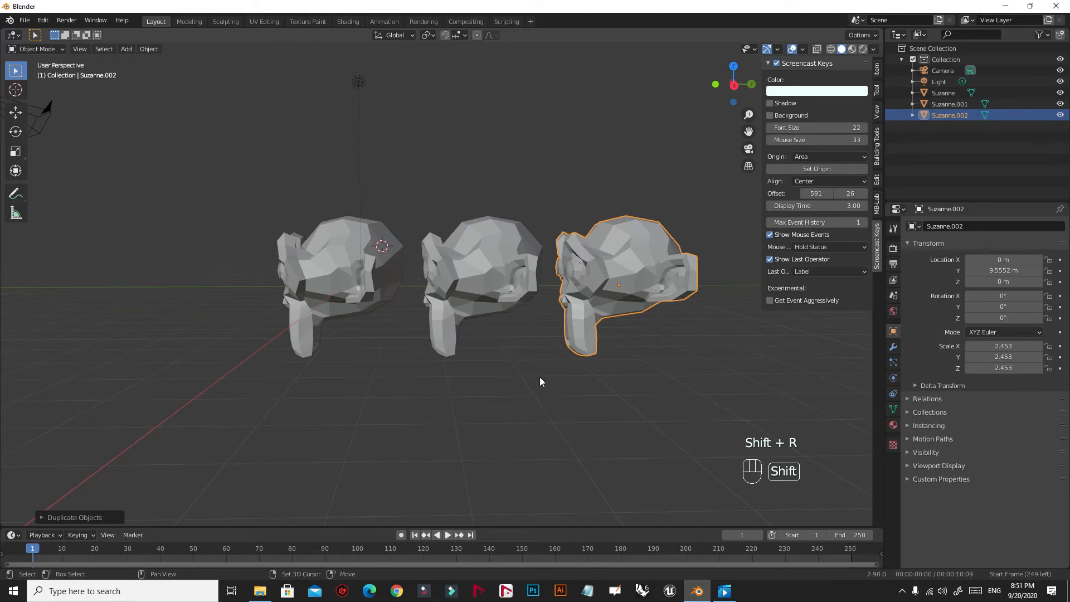
key("shift+r")
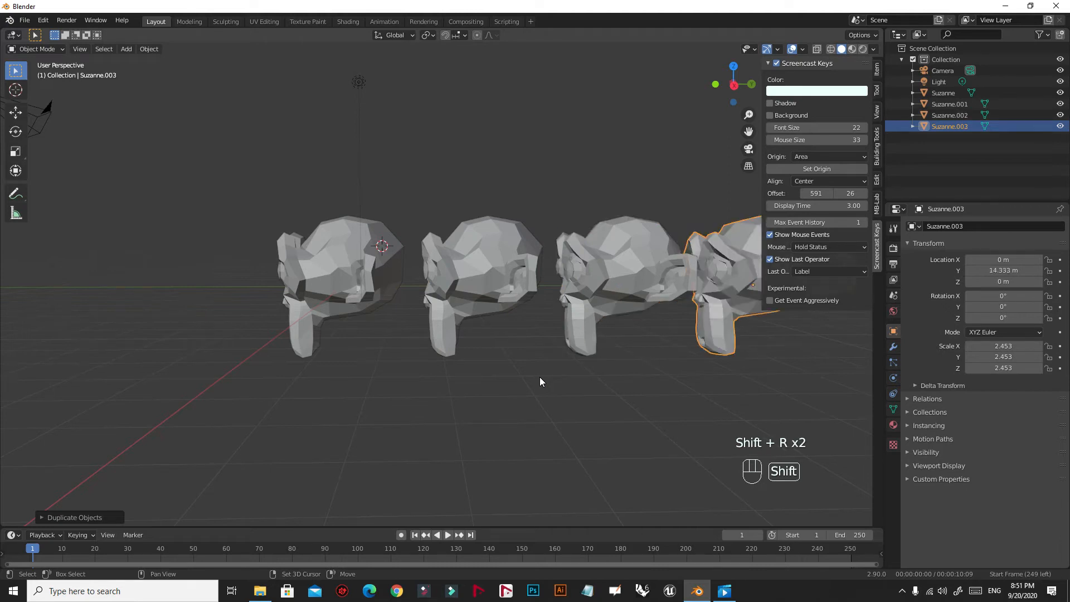
key("shift+r")
key("shift+r")
key("shift+r")
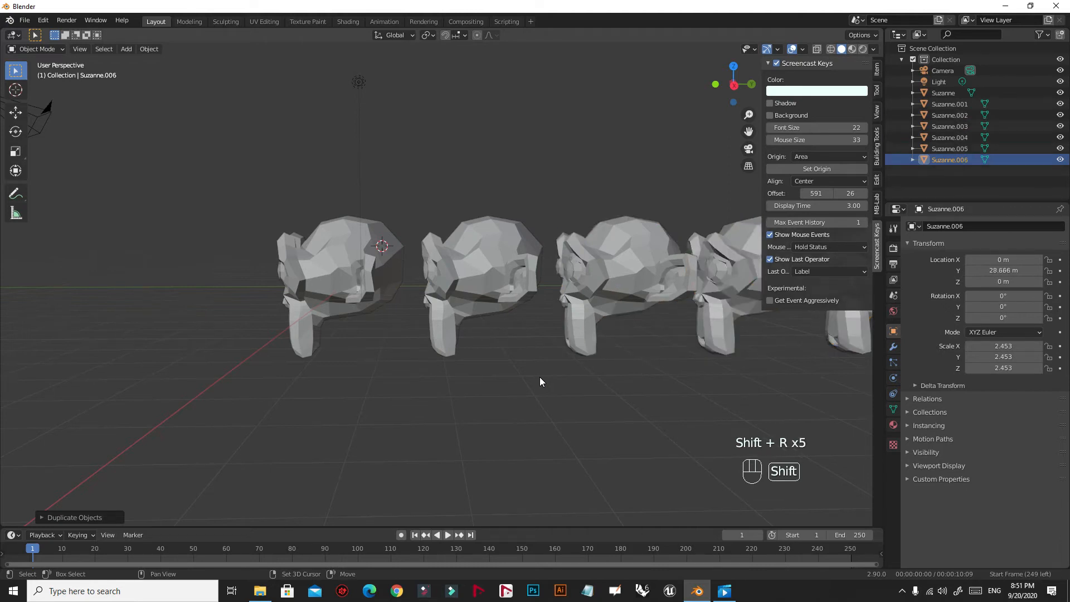
key("shift+r")
key("shift+r")
key("shift+r")
key("shift+r")
key("shift+r")
key("shift+r")
key("shift+r")
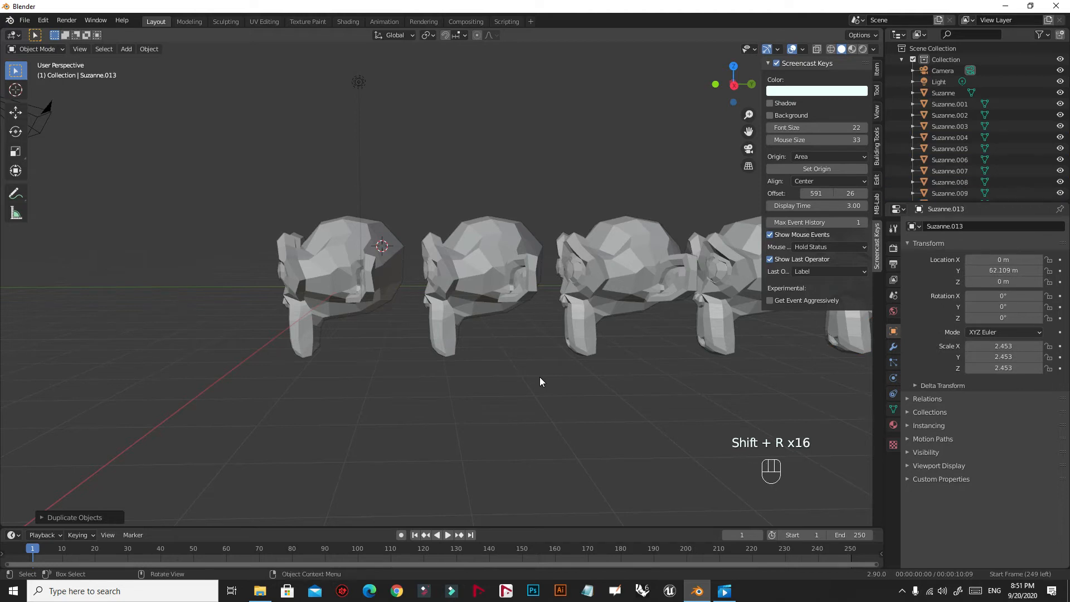
Examine the row of monkey heads from the front in orthographic and perspective projection, ending in a raised perspective view.
middle_click_drag(548, 380, 653, 399)
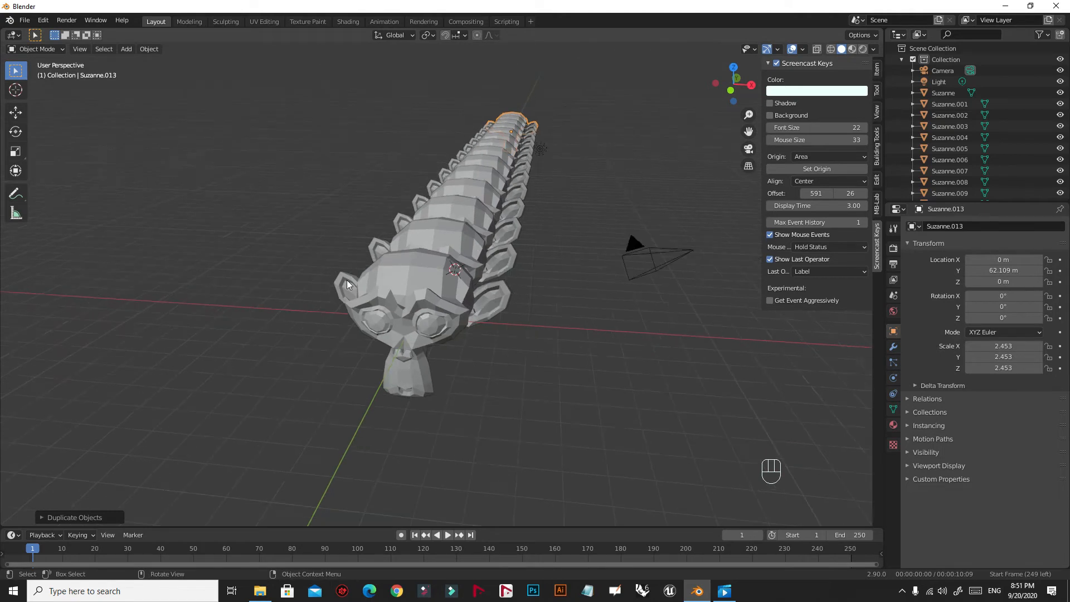
middle_click_drag(503, 269, 485, 292, "shift")
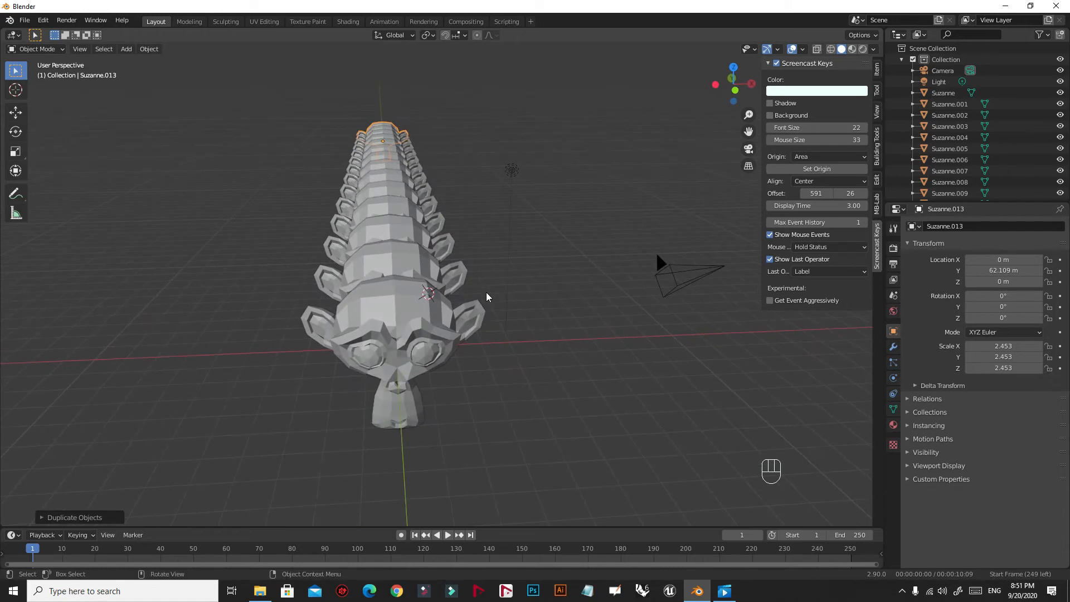
key("KP_1")
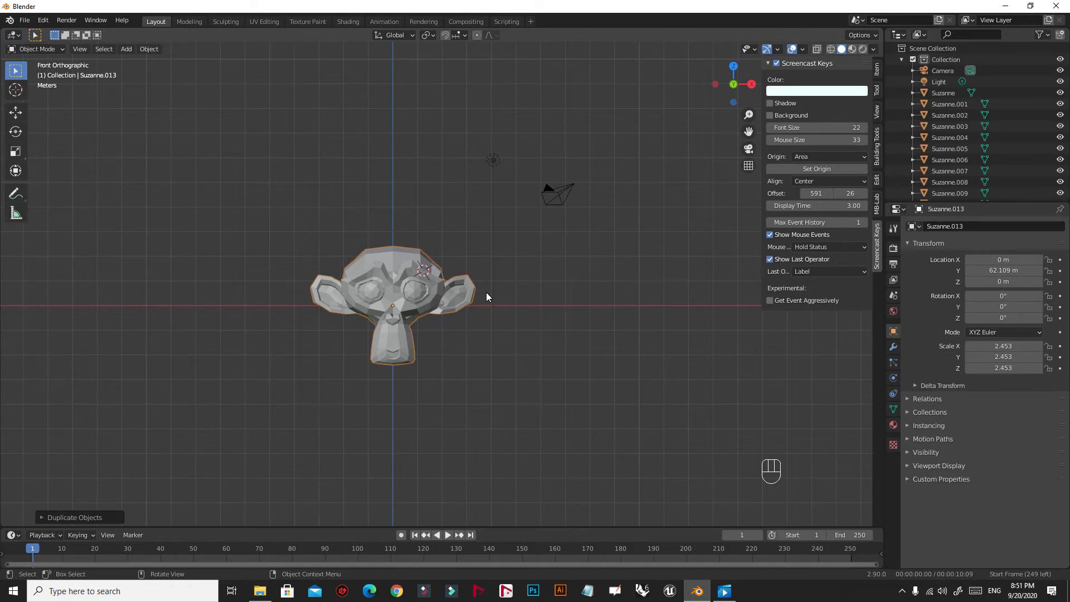
key("KP_5")
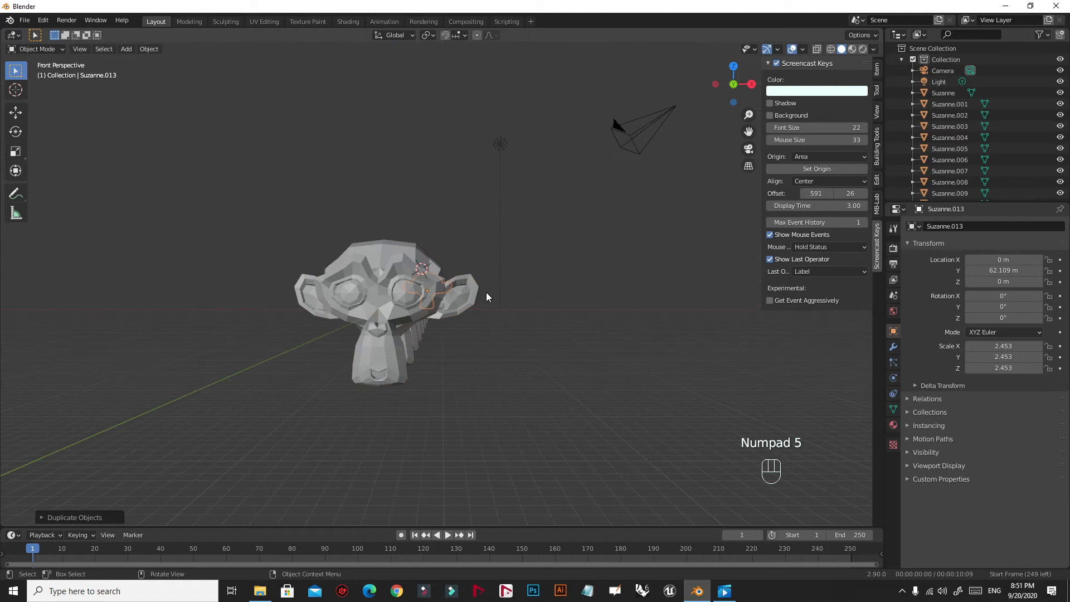
middle_click_drag(403, 321, 410, 342)
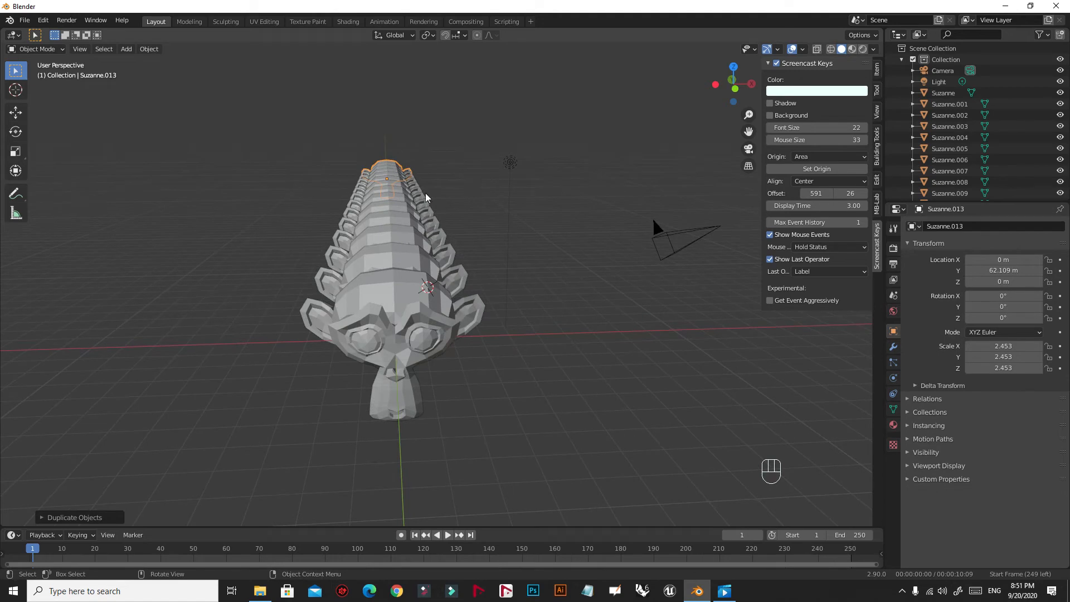
Compare the row of monkey heads from free angles in orthographic and perspective projection, clearing the selection and ending in perspective.
key("KP_5")
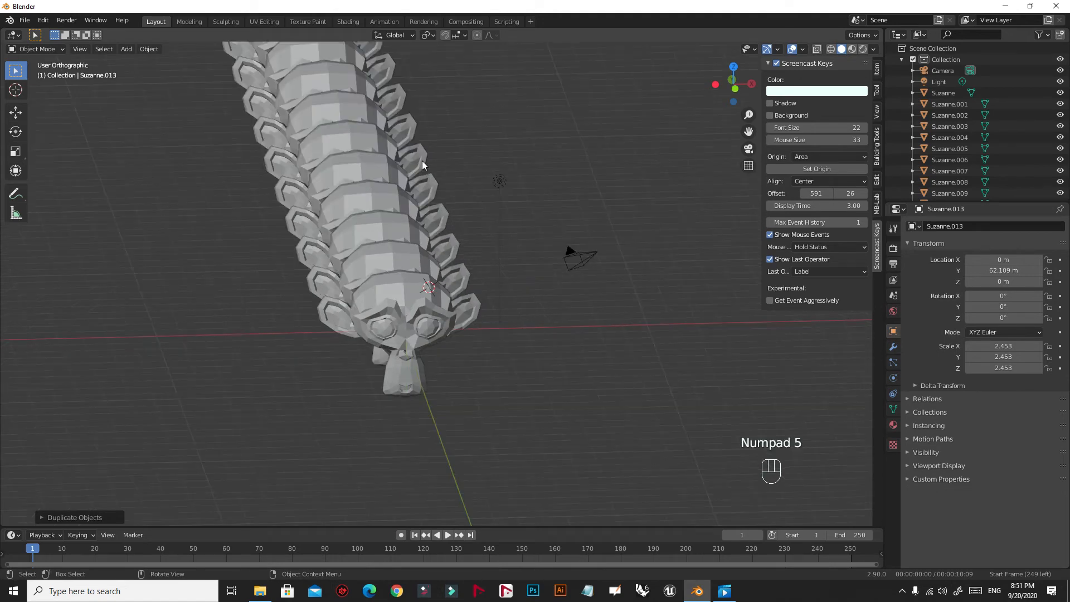
middle_click_drag(416, 230, 422, 275)
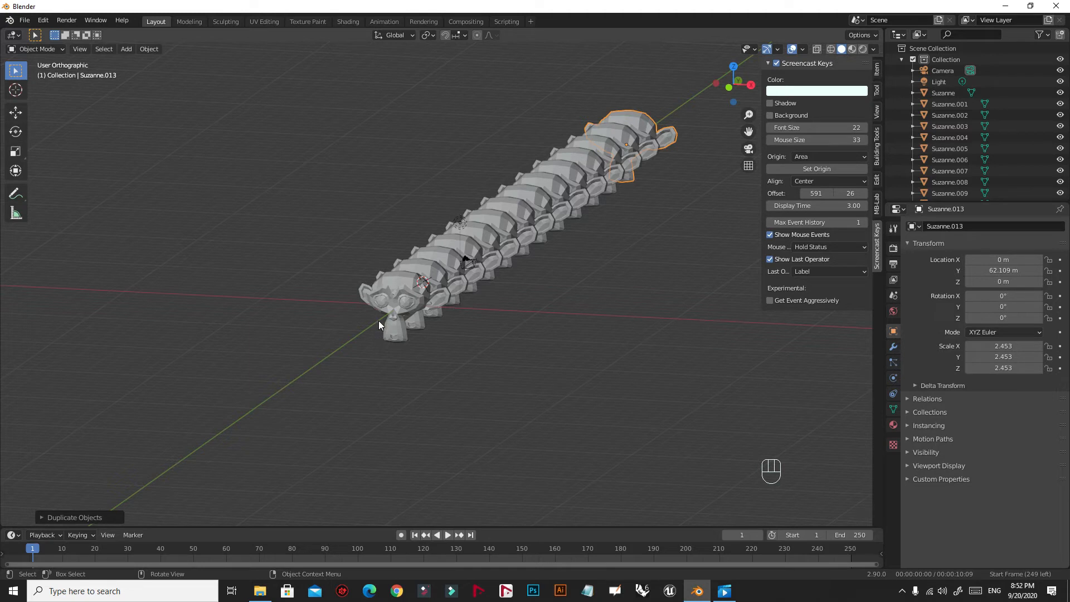
middle_click_drag(379, 320, 565, 375, "shift")
left_click(357, 342)
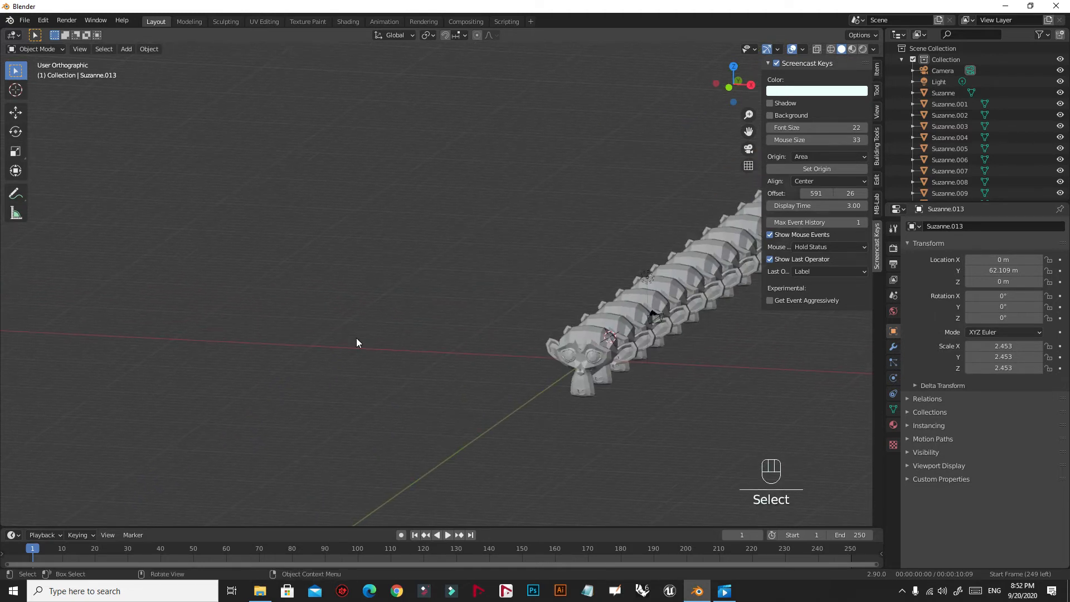
key("KP_5")
mouse_move(553, 321)
middle_mouse_down("shift")
mouse_move(429, 325)
mouse_move(489, 350)
mouse_move(470, 356)
mouse_move(616, 335)
mouse_move(560, 340)
middle_mouse_up("shift")
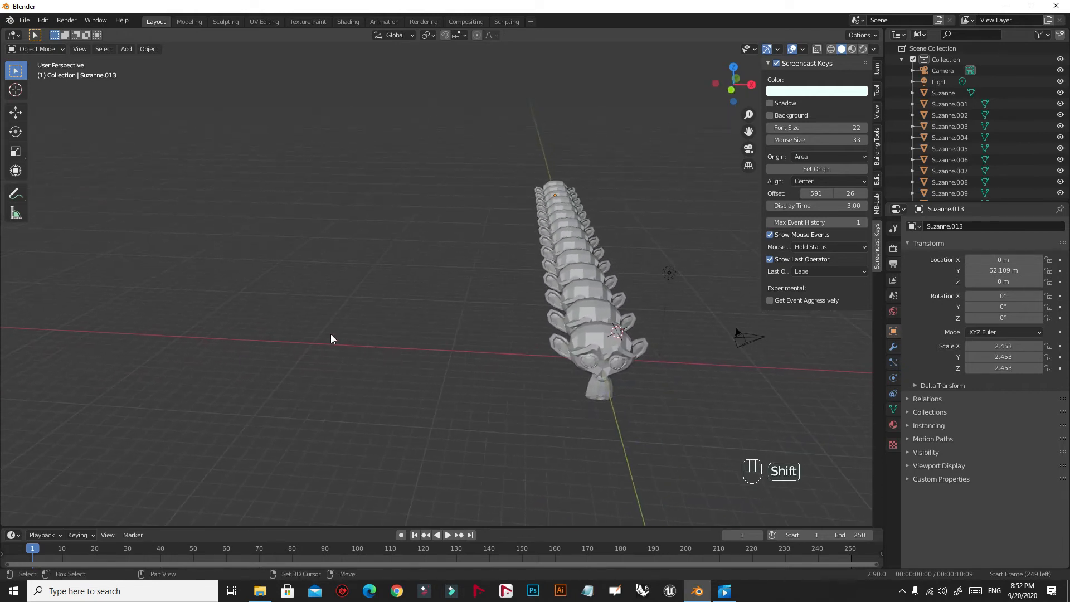
Place the 3D cursor away from the monkey row at about X -22.65 m and add a cube mesh there.
left_click(16, 90)
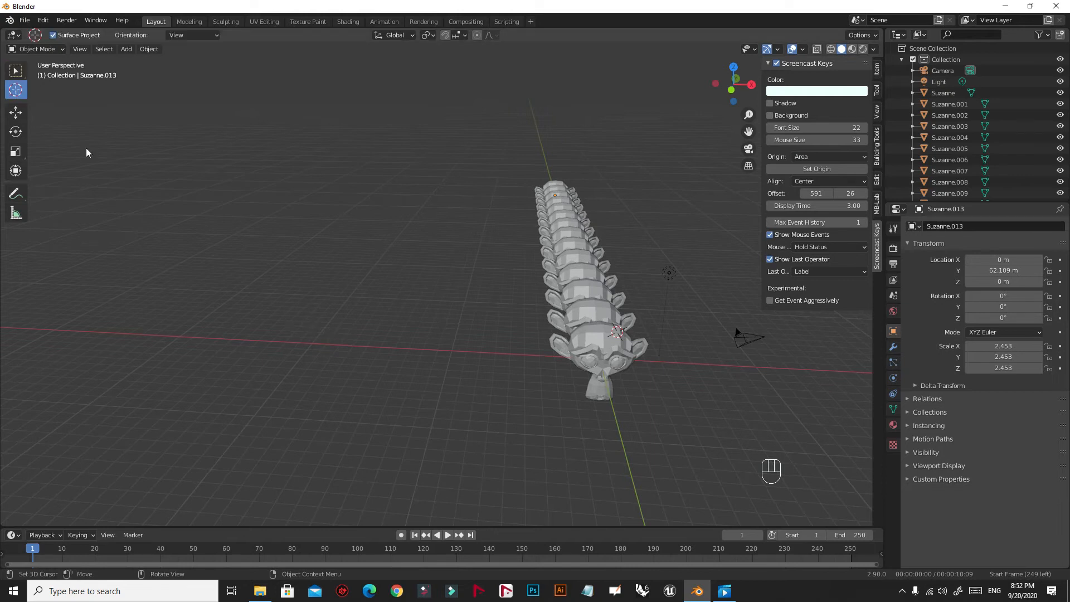
left_click(266, 321)
left_click(15, 112)
key("shift+a")
mouse_move(289, 312)
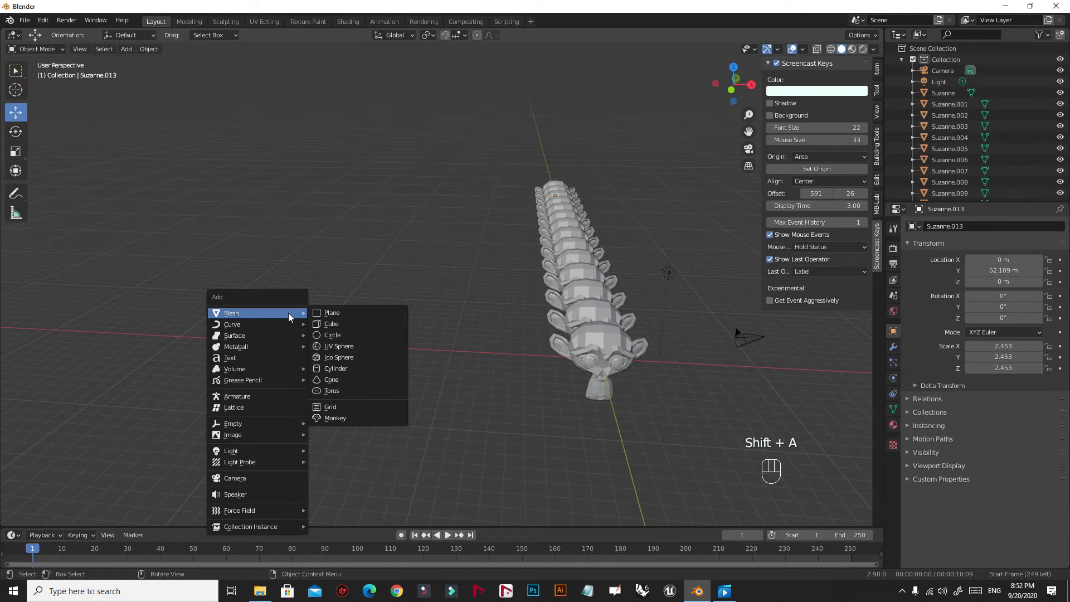
left_click(331, 323)
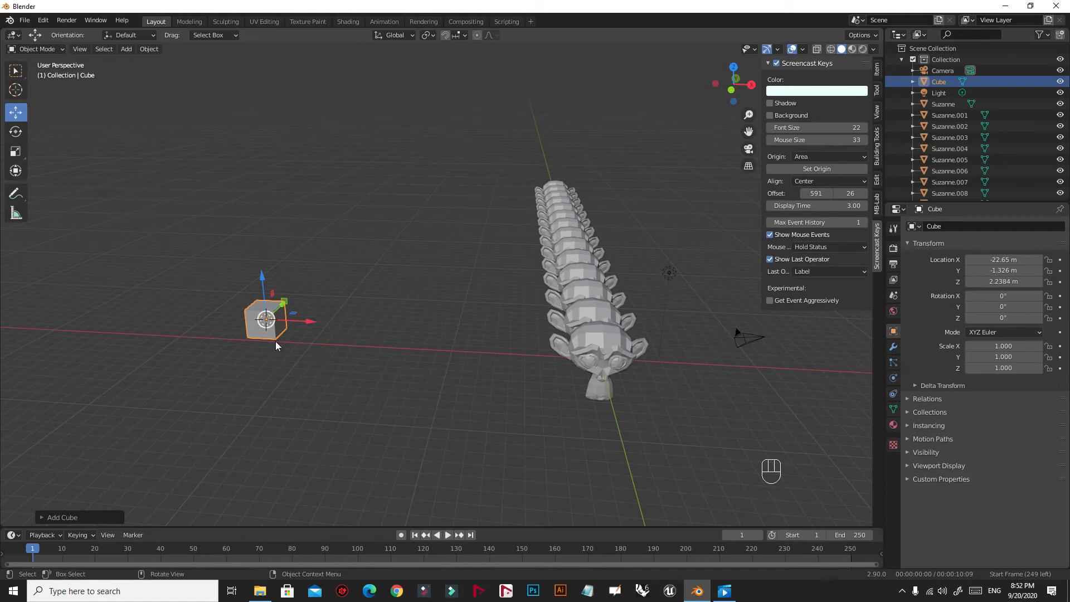
Switch the cube into Edit Mode and back to Object Mode twice, ending in Object Mode.
middle_click_drag(251, 313, 395, 239, "shift")
scroll(513, 232, "up", 10)
middle_click_drag(514, 229, 526, 279, "shift")
scroll(526, 279, "down", 2)
middle_click_drag(587, 238, 493, 253, "shift")
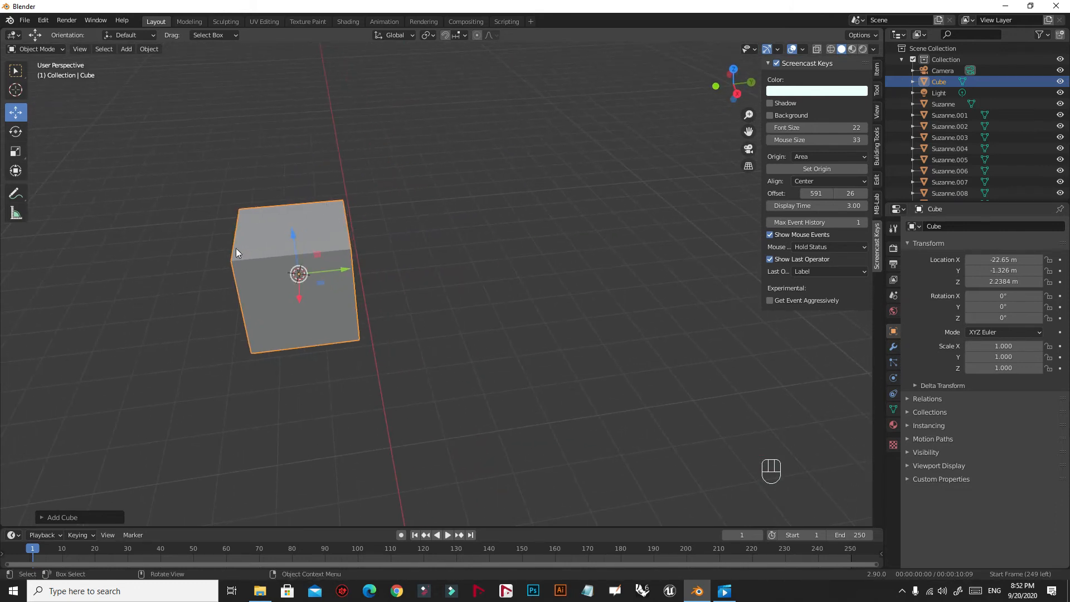
middle_click_drag(283, 235, 476, 240)
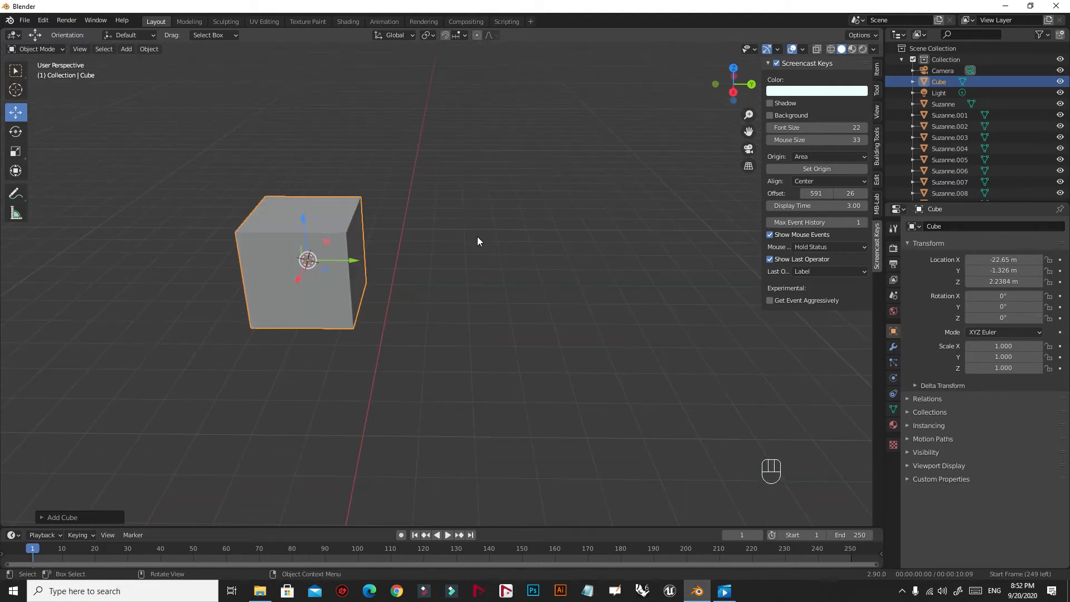
left_click(310, 329)
left_click(290, 244)
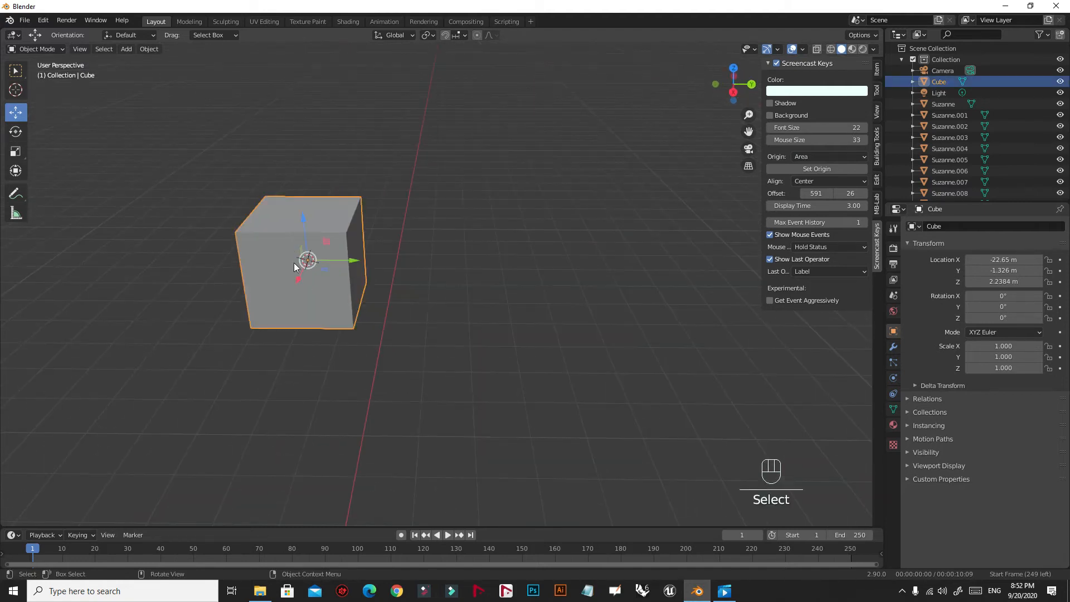
left_click(30, 49)
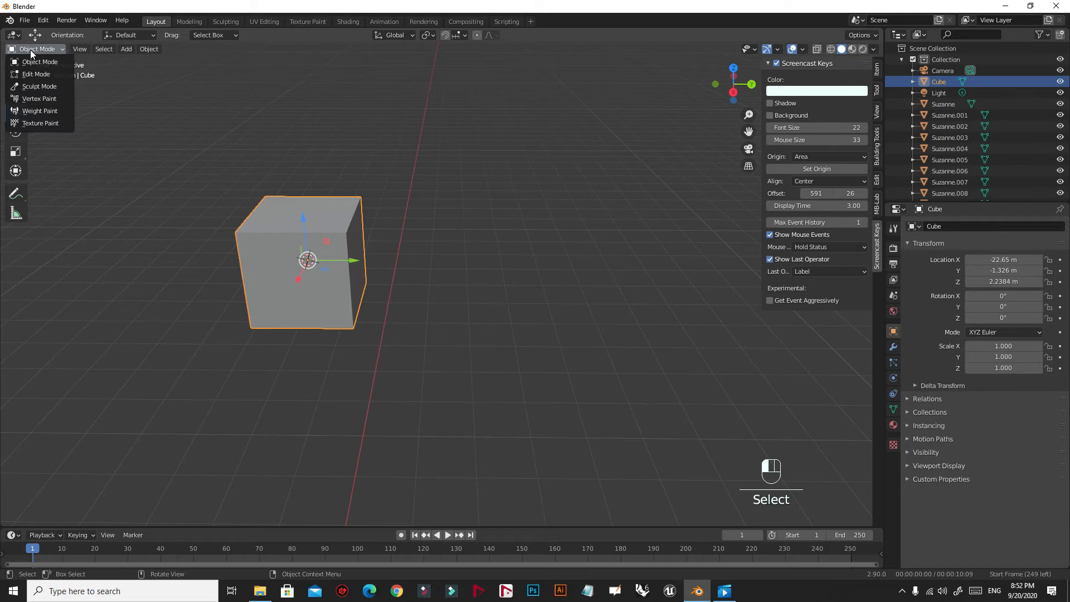
left_click(25, 75)
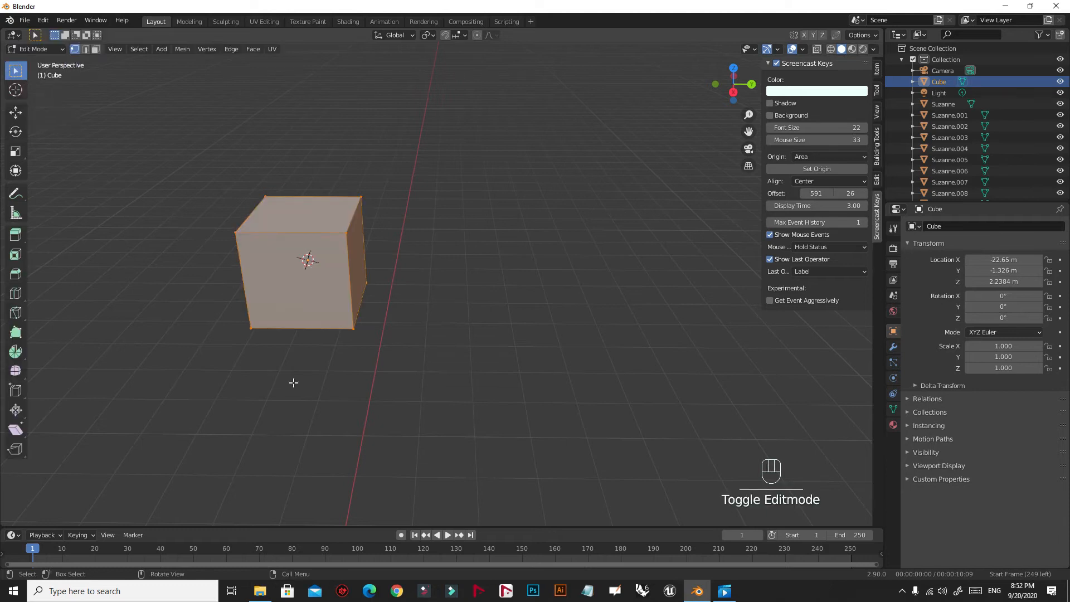
left_click(41, 49)
left_click(36, 61)
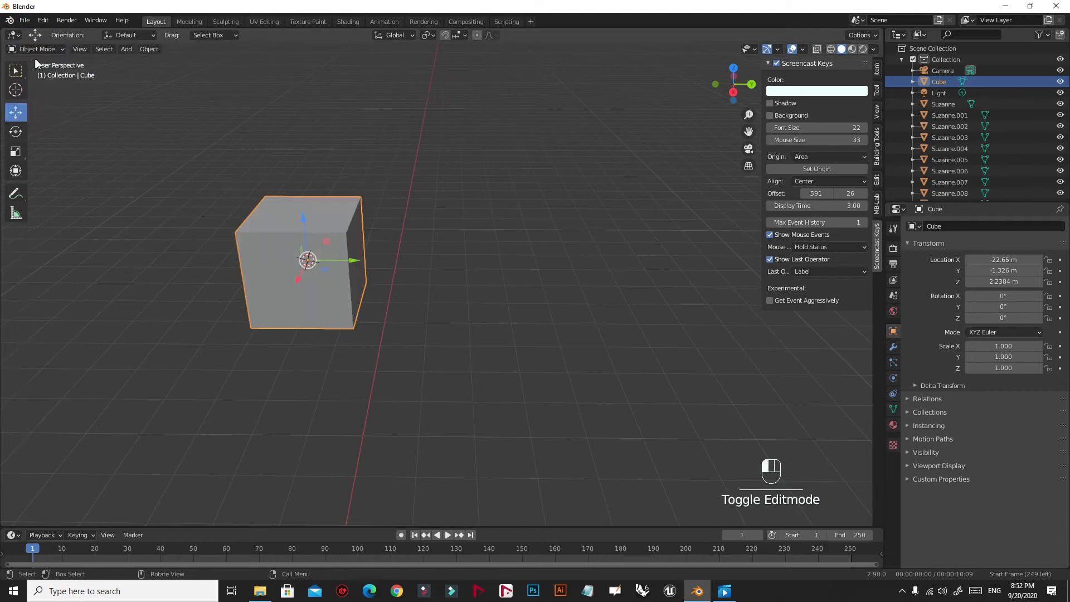
key("Tab")
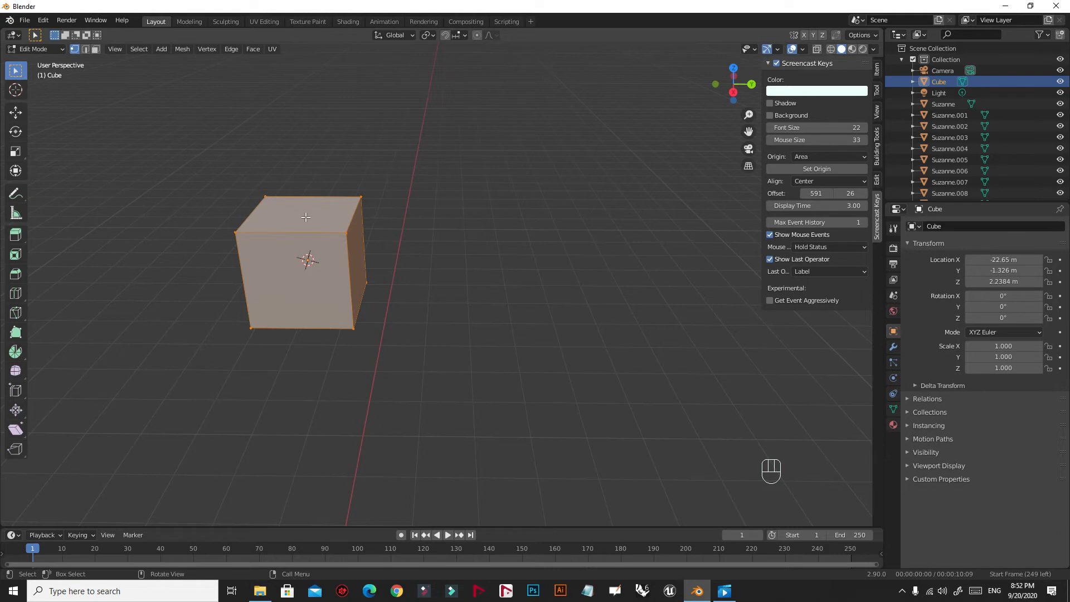
scroll(344, 236, "down", 7)
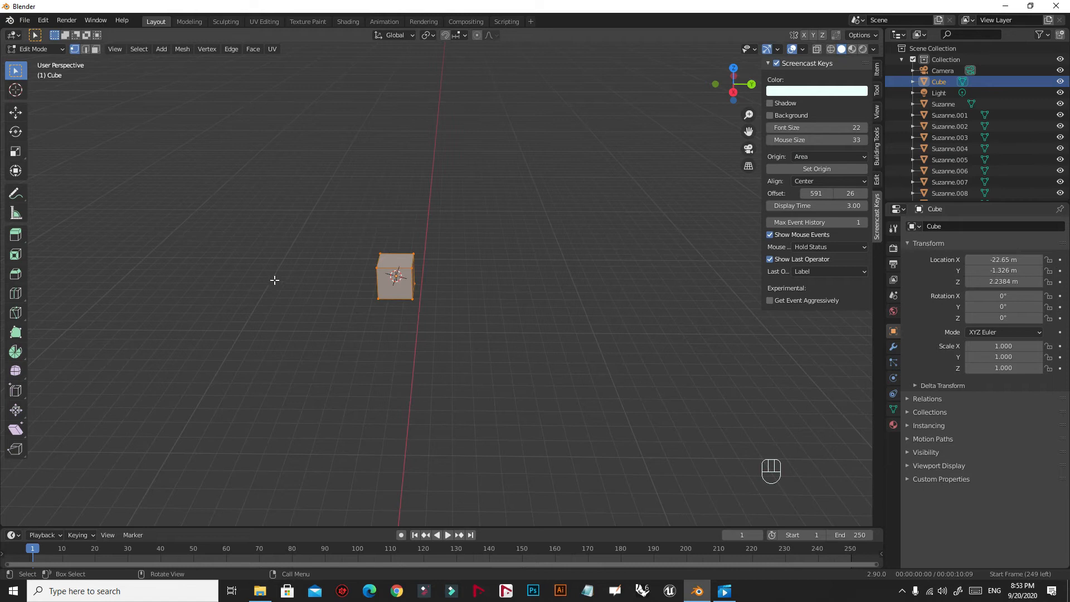
left_click(37, 49)
left_click(40, 61)
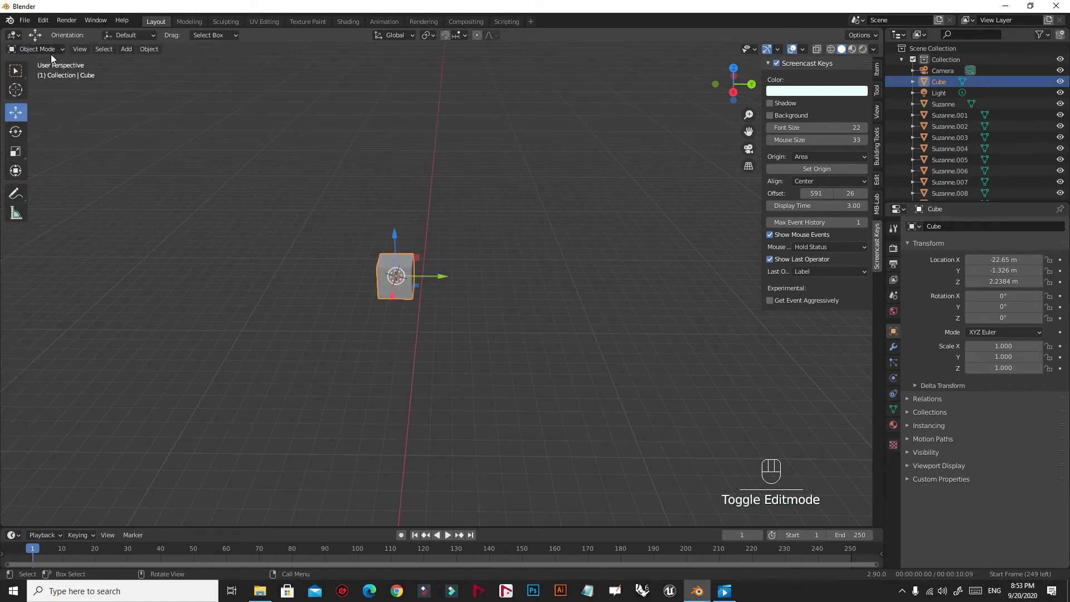
Scale the cube uniformly on all axes, trying larger sizes and settling at a scale of about 1.003.
middle_click_drag(342, 244, 369, 237)
scroll(539, 312, "down", 3)
middle_click_drag(540, 312, 348, 268, "shift")
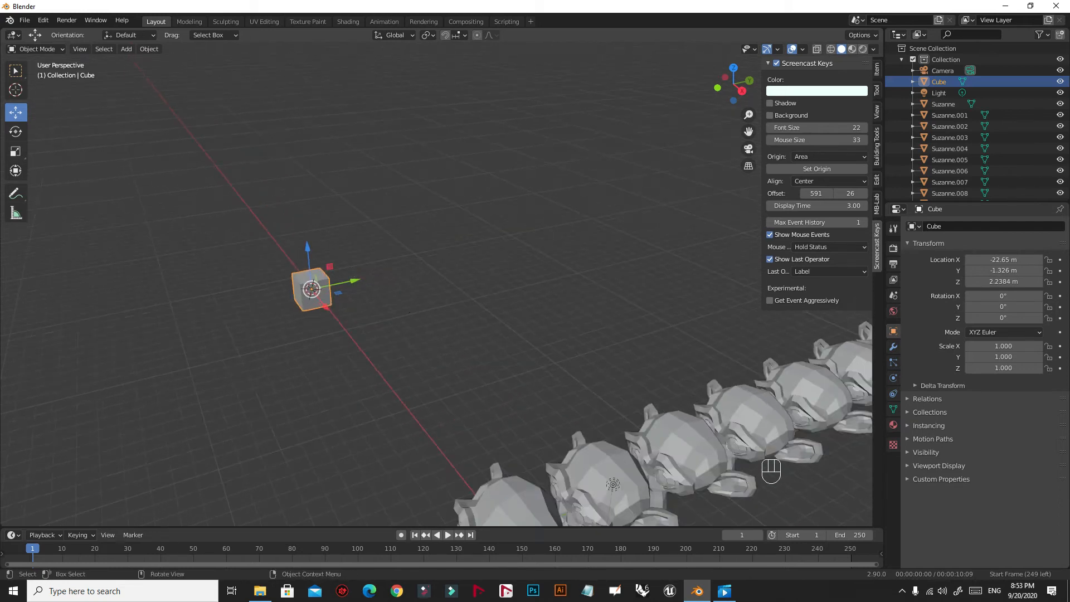
key("s")
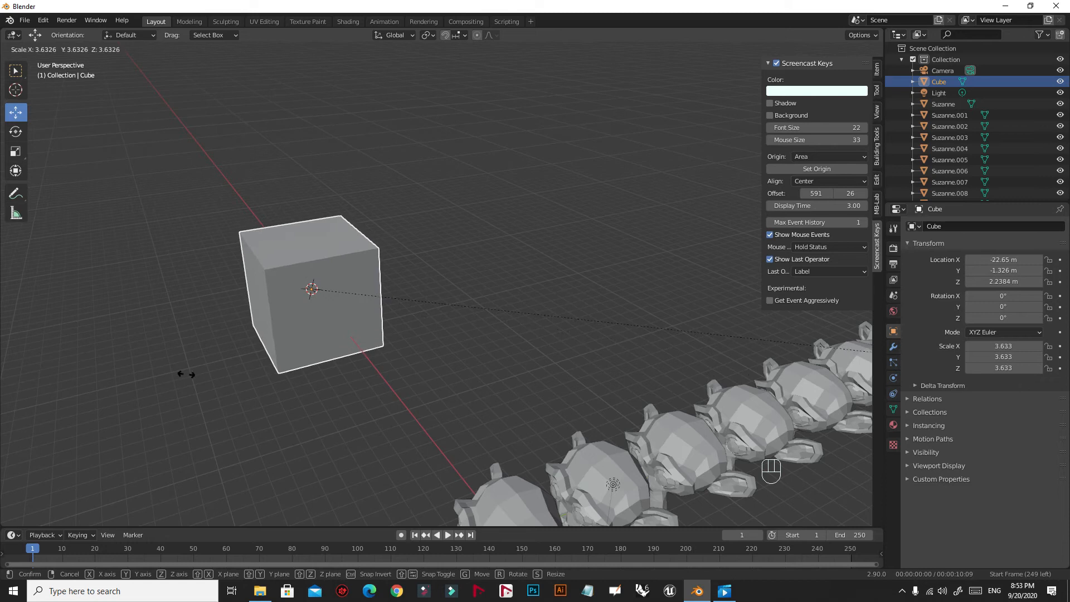
left_click(522, 289)
Stretch the cube into a long bar along the global Y axis, to a Y scale of about 28.33.
middle_click_drag(545, 418, 384, 285)
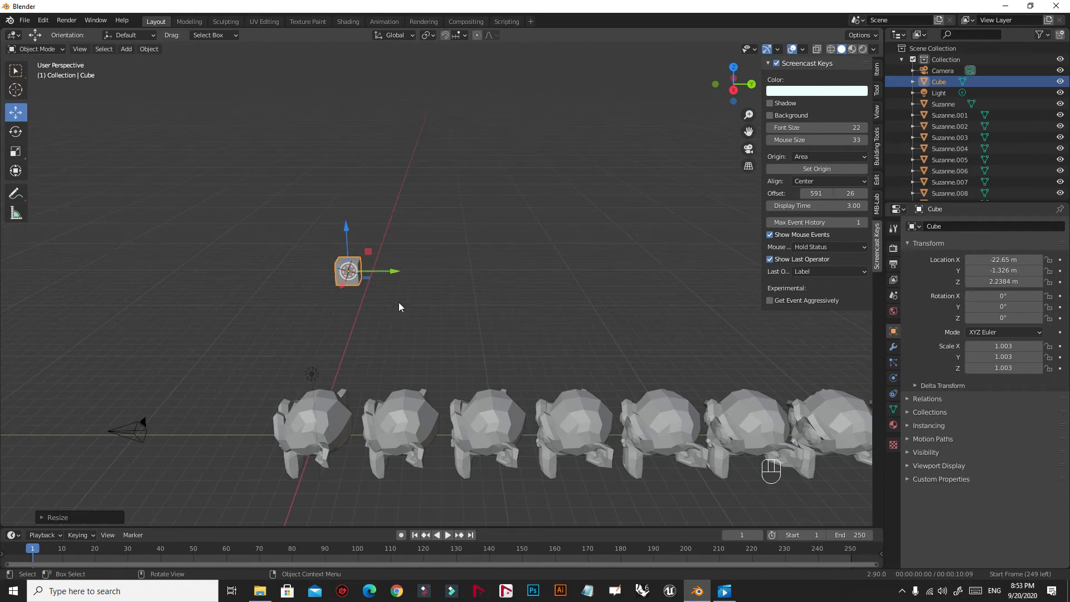
key("s")
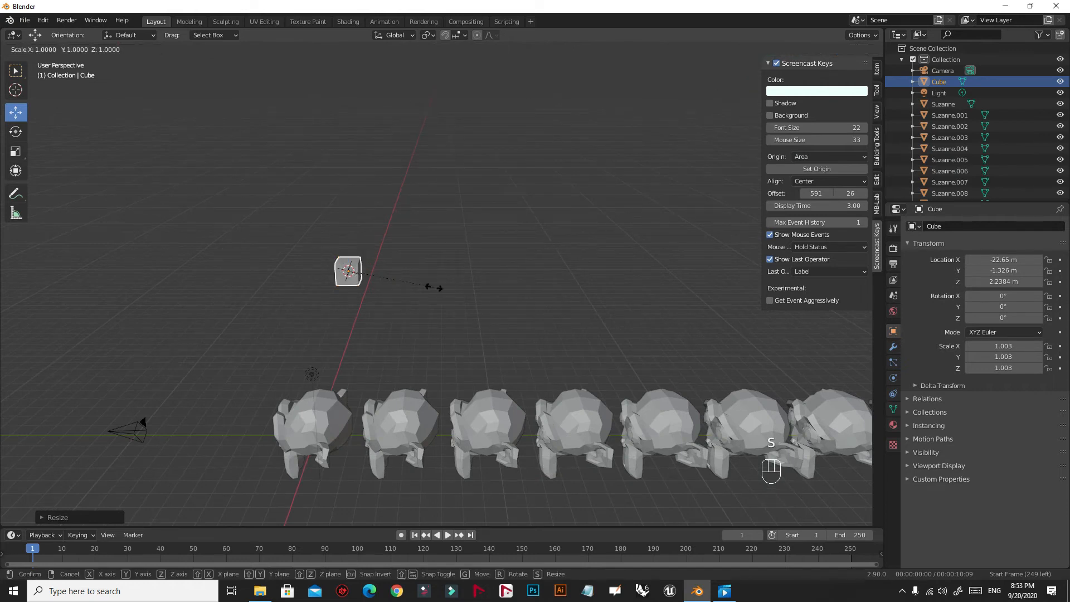
key("y")
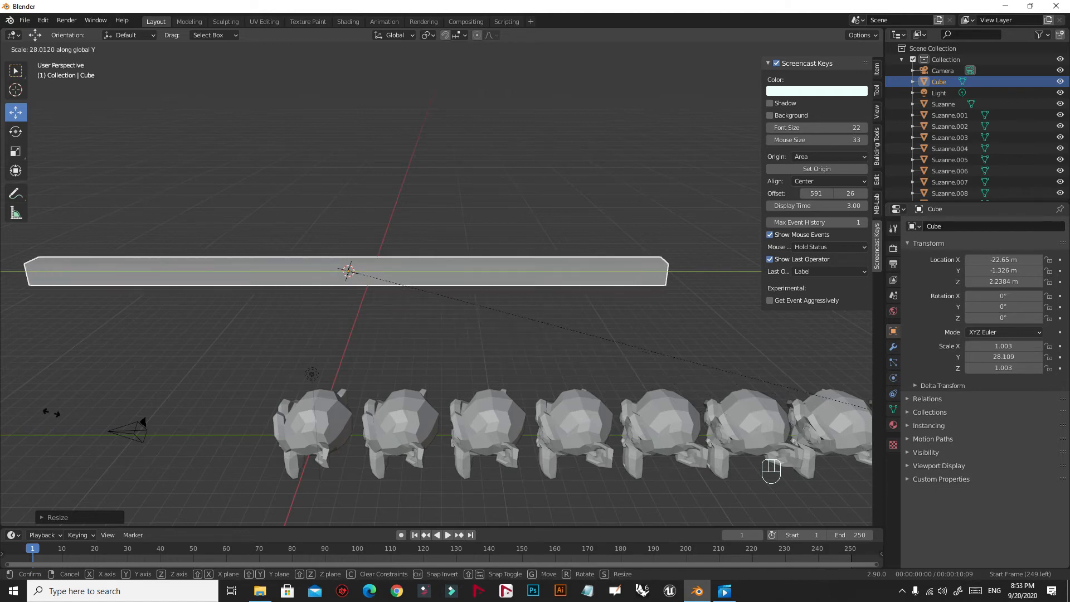
left_click(72, 411)
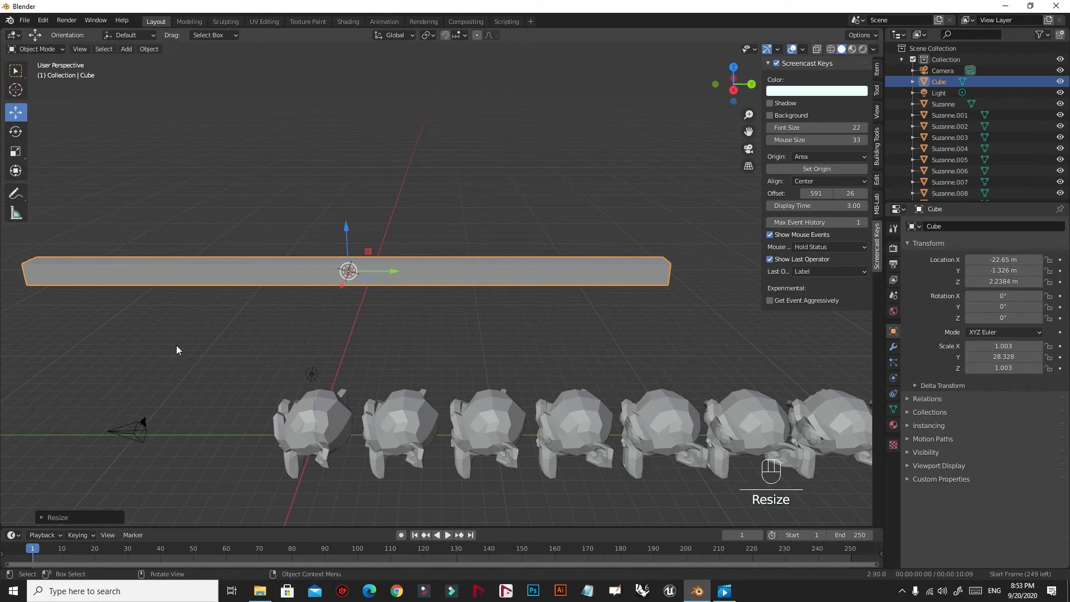
Duplicate the bar along the global X axis, placing the copy about 9.65 m in the negative direction.
middle_click_drag(169, 353, 436, 239)
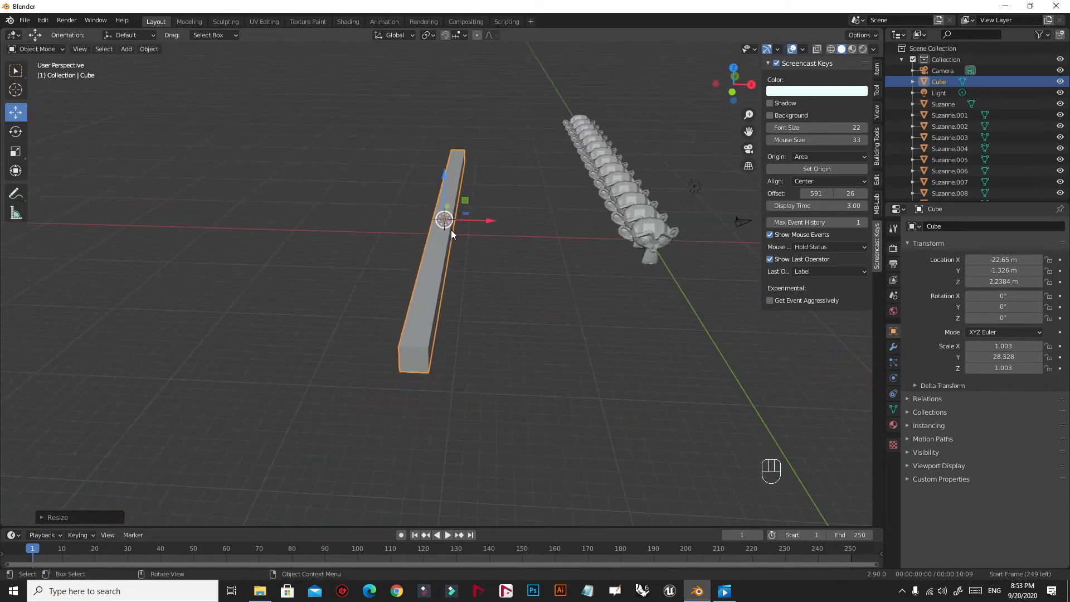
key("shift+d")
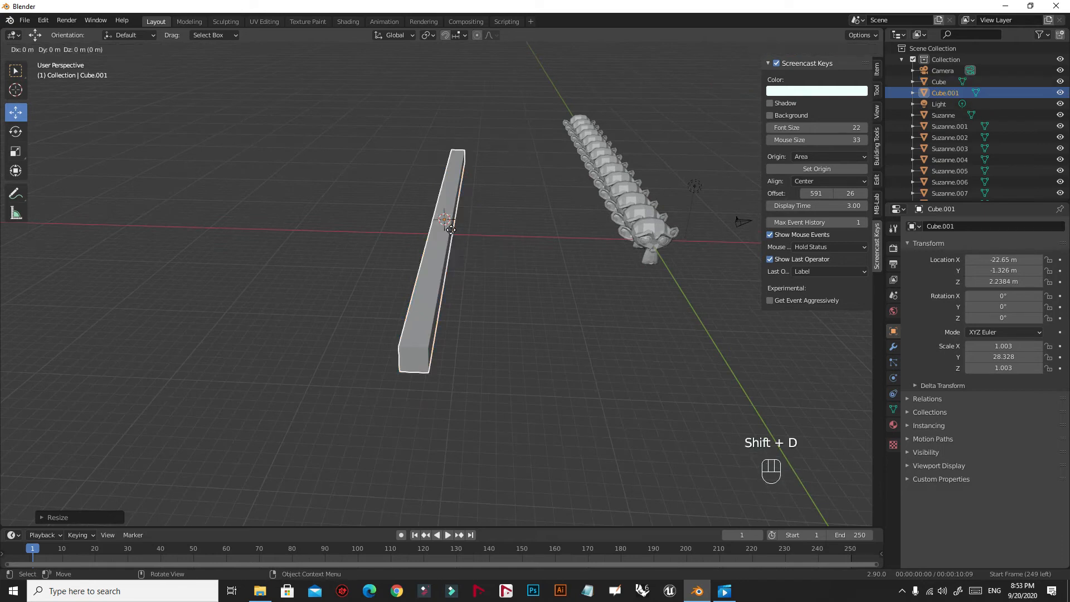
key("x")
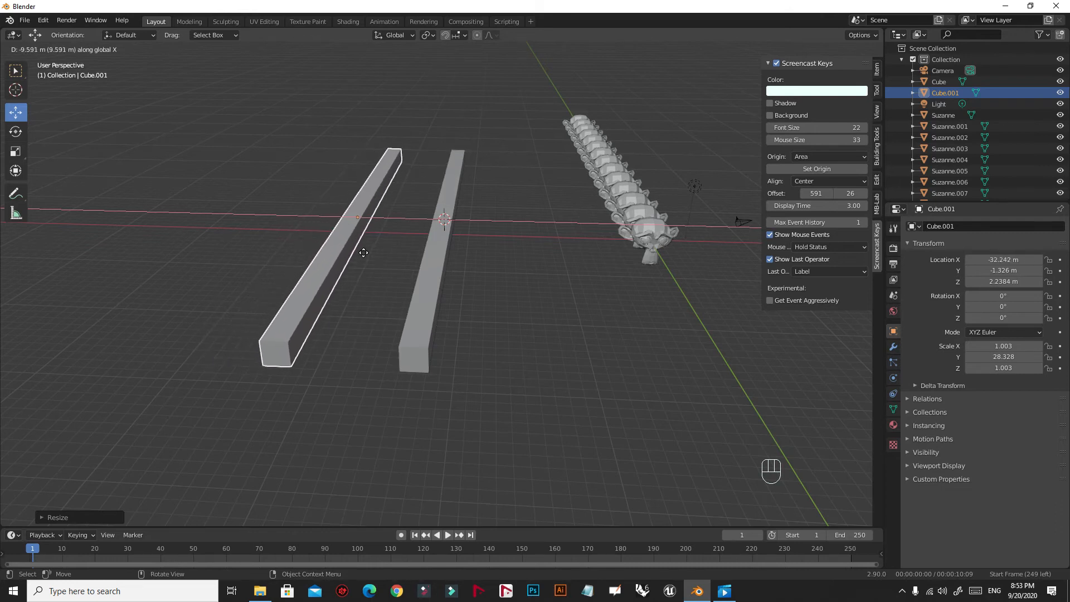
left_click(363, 252)
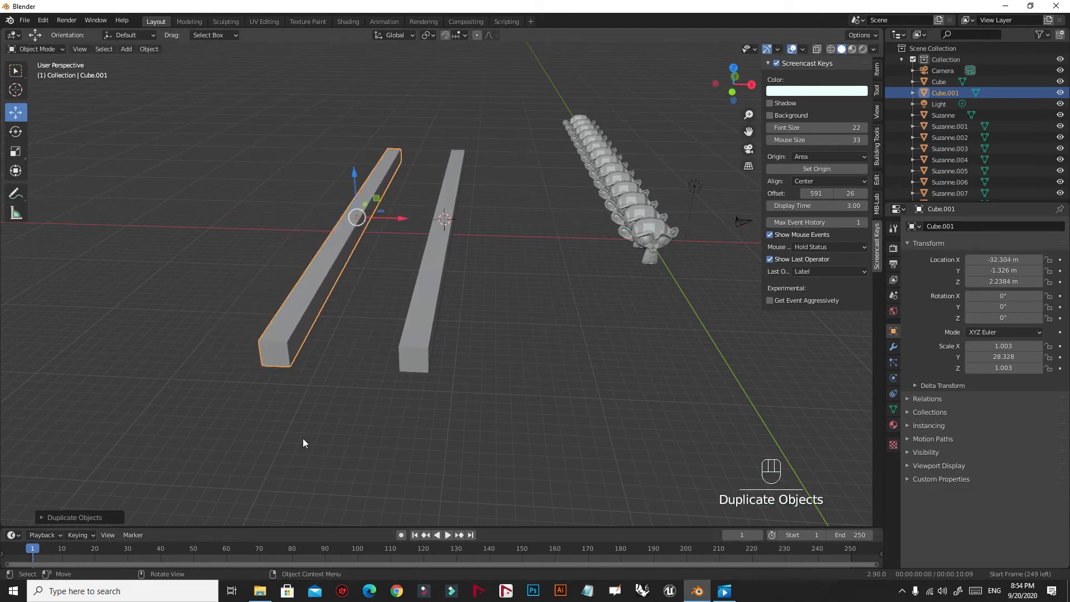
Place the 3D cursor in the gap between the two bars and return to the Select Box tool.
middle_click_drag(300, 430, 314, 430)
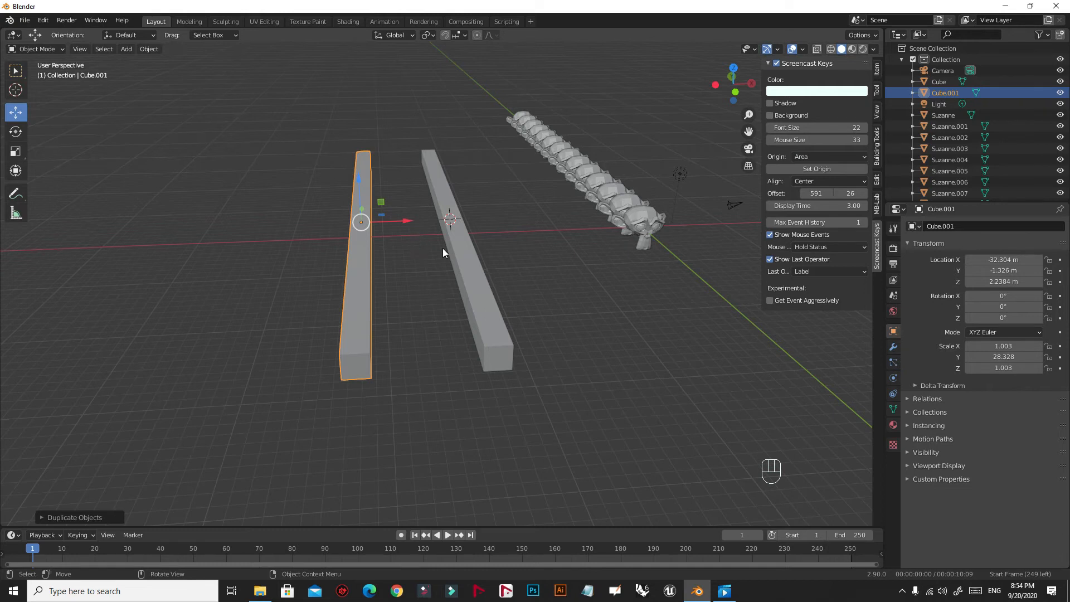
scroll(434, 251, "up", 2)
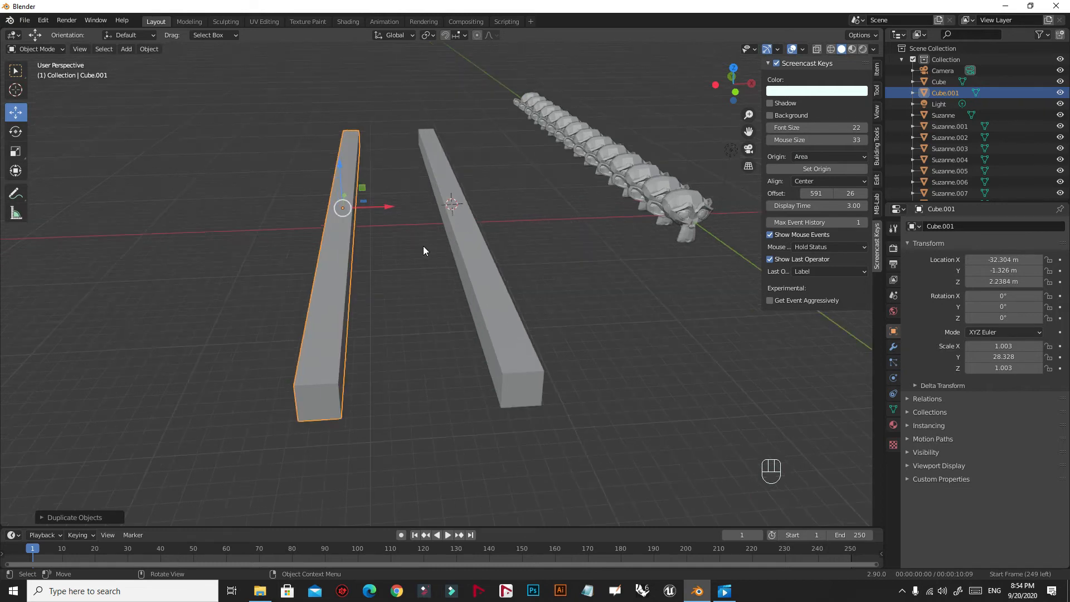
left_click(15, 70)
left_click(15, 89)
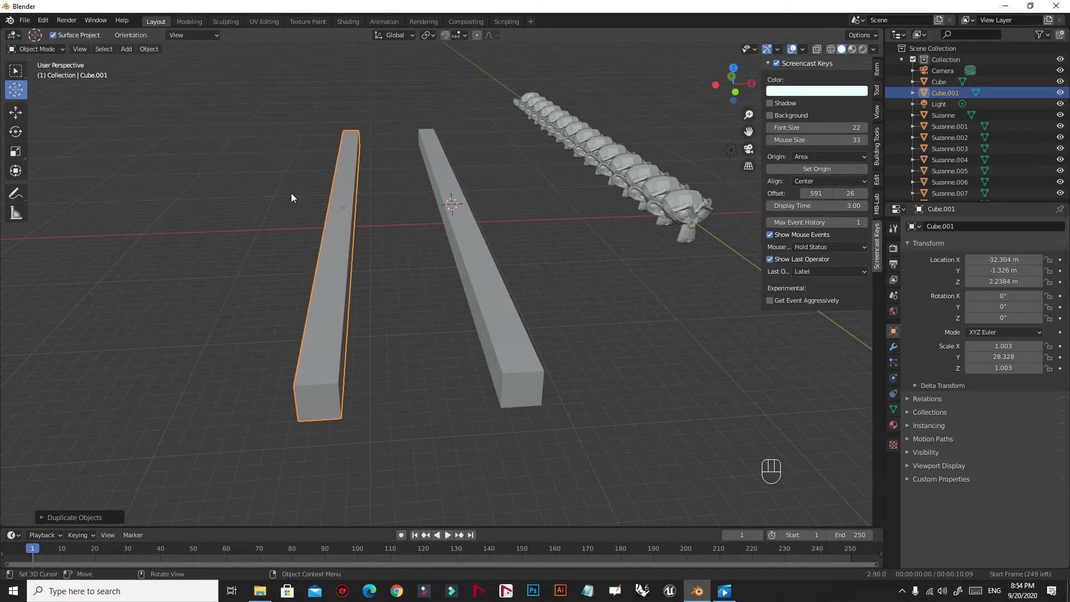
left_click(396, 226)
left_click(15, 70)
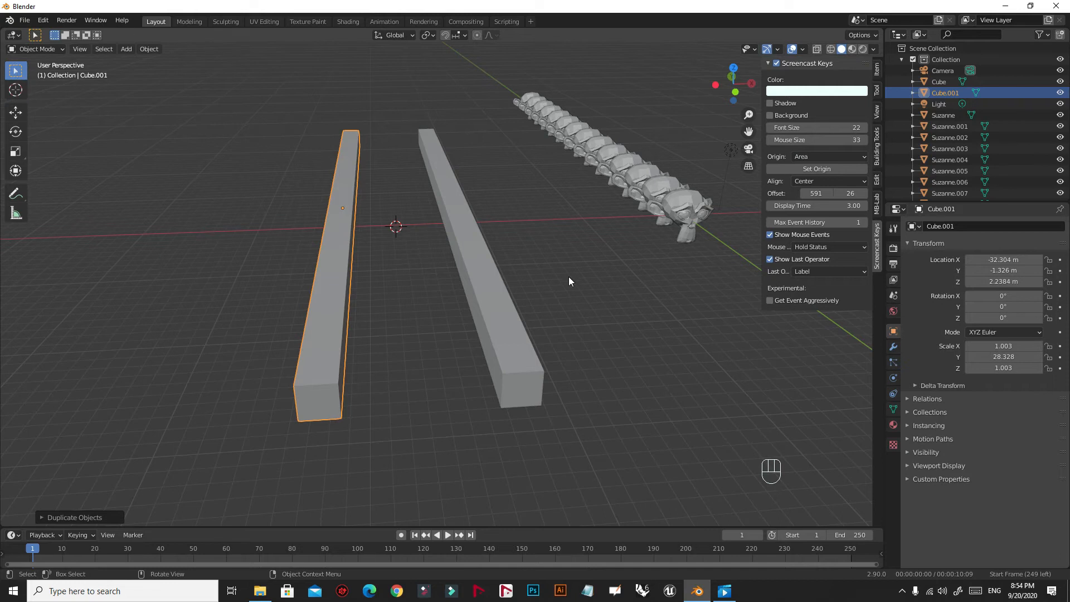
Select the original bar and duplicate it along the global X axis by about -5.28 m, between the two existing bars.
middle_click_drag(531, 328, 515, 360)
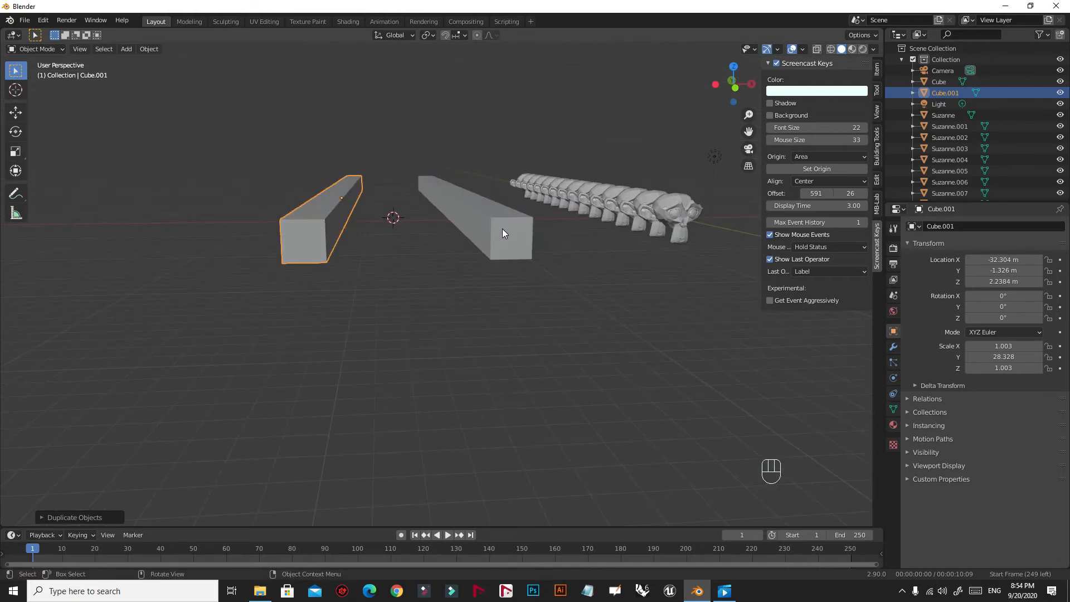
mouse_move(456, 294)
middle_mouse_down()
mouse_move(446, 302)
mouse_move(457, 206)
mouse_move(450, 302)
middle_mouse_up()
left_click(454, 322)
middle_click_drag(440, 344, 442, 300)
scroll(415, 294, "up", 2)
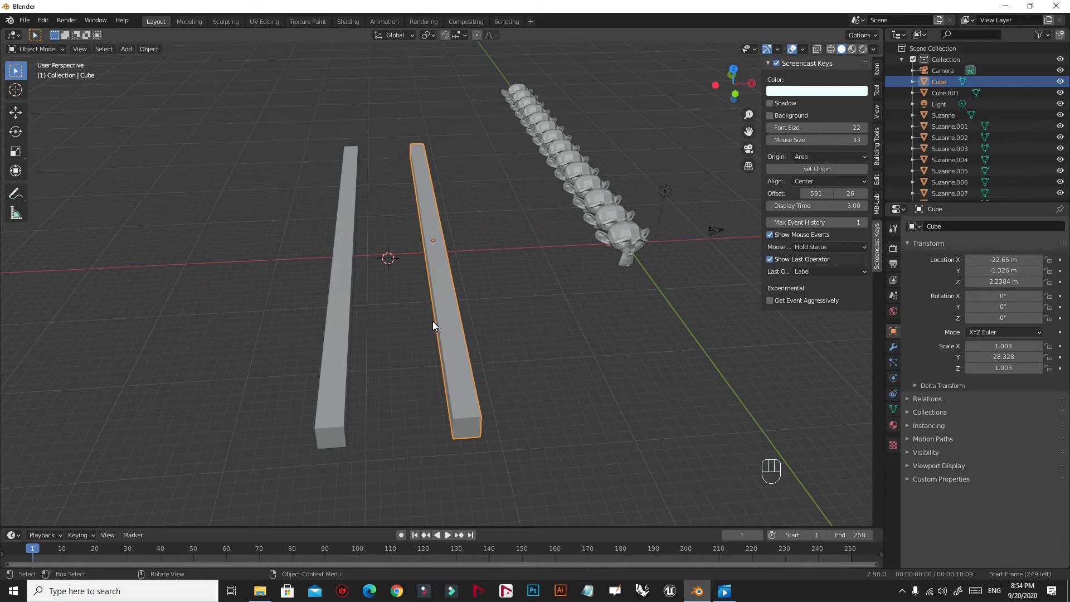
scroll(432, 321, "up", 2)
middle_click_drag(432, 325, 455, 262, "shift")
scroll(452, 303, "down", 3)
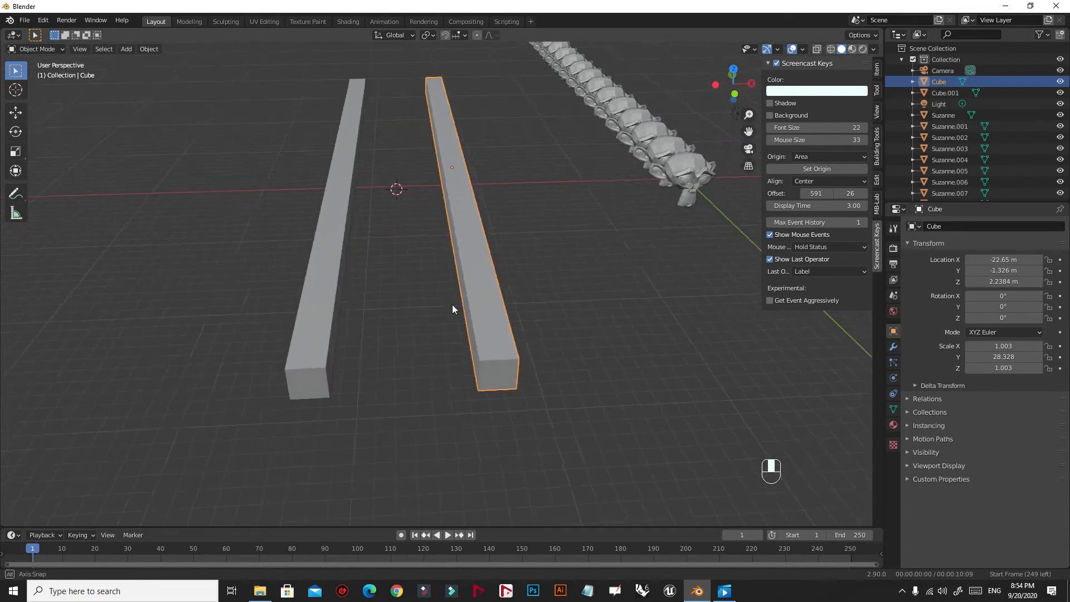
middle_click_drag(452, 303, 466, 365, "shift")
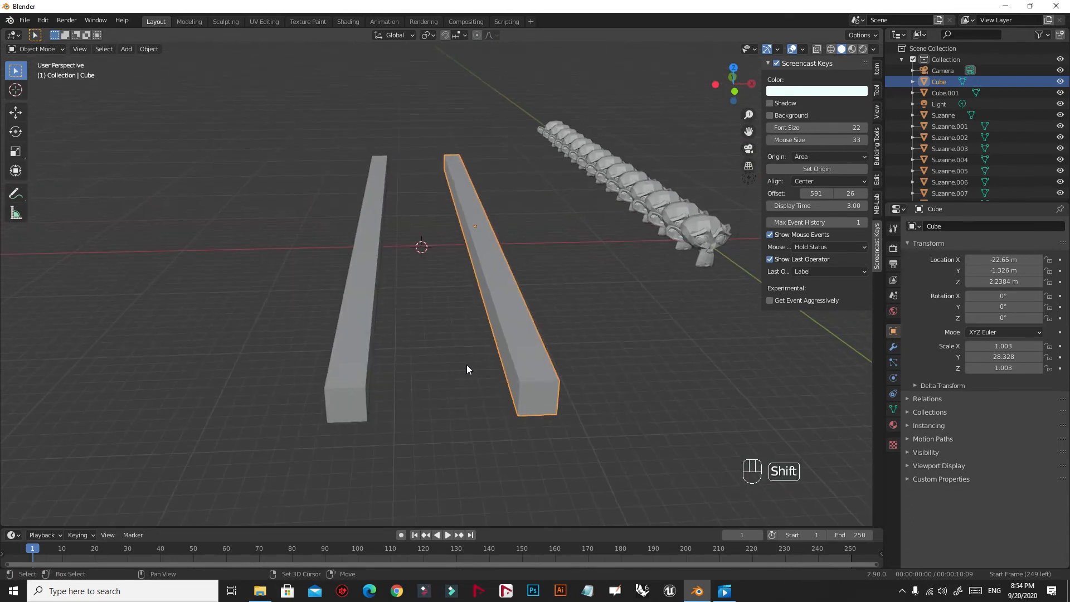
key("shift+d")
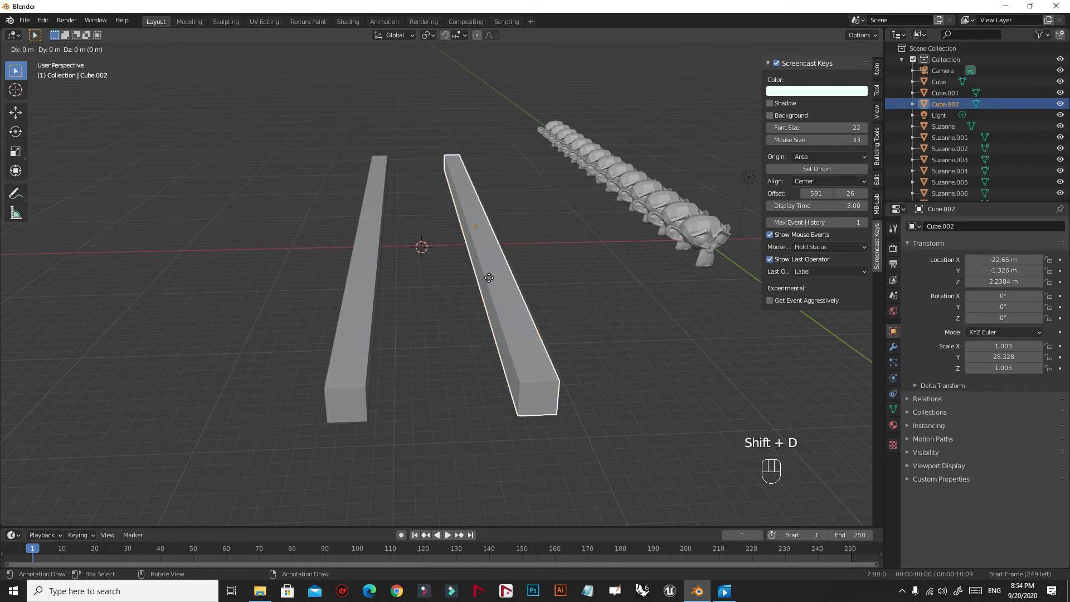
key("x")
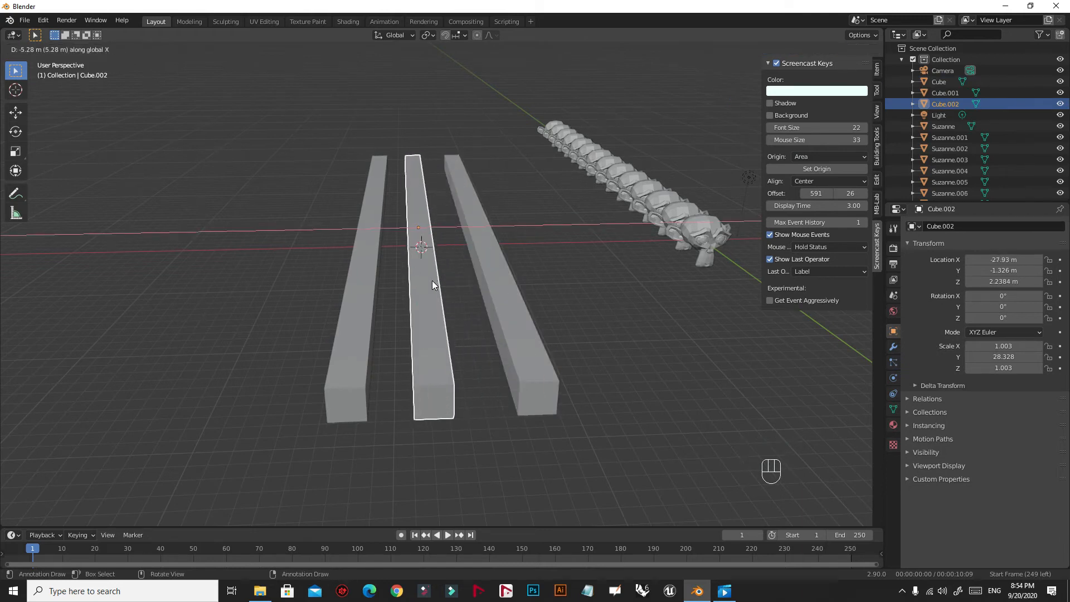
left_click(441, 337)
Activate the Move tool for the middle bar and inspect the three parallel bars from several angles, ending in a steep view from above.
left_click(15, 112)
middle_click_drag(541, 227, 399, 199)
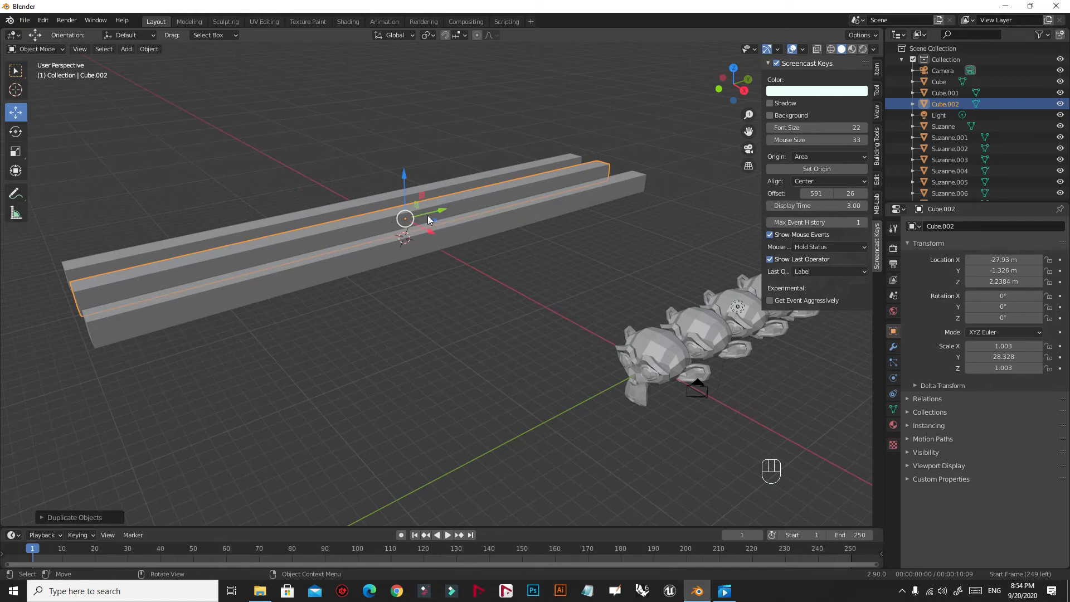
middle_click_drag(354, 257, 430, 252)
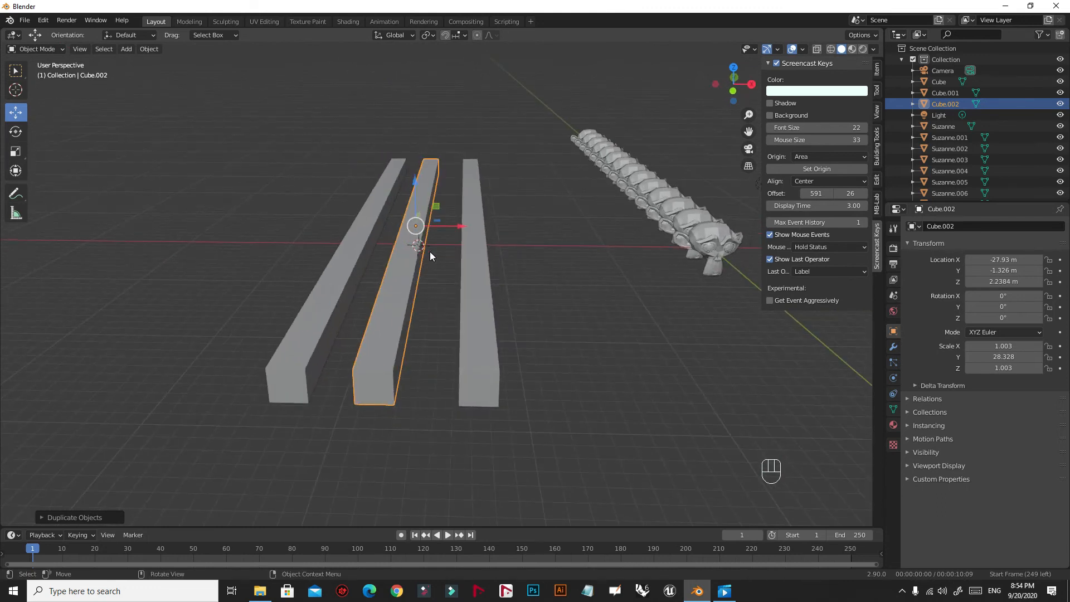
middle_click_drag(440, 182, 482, 270)
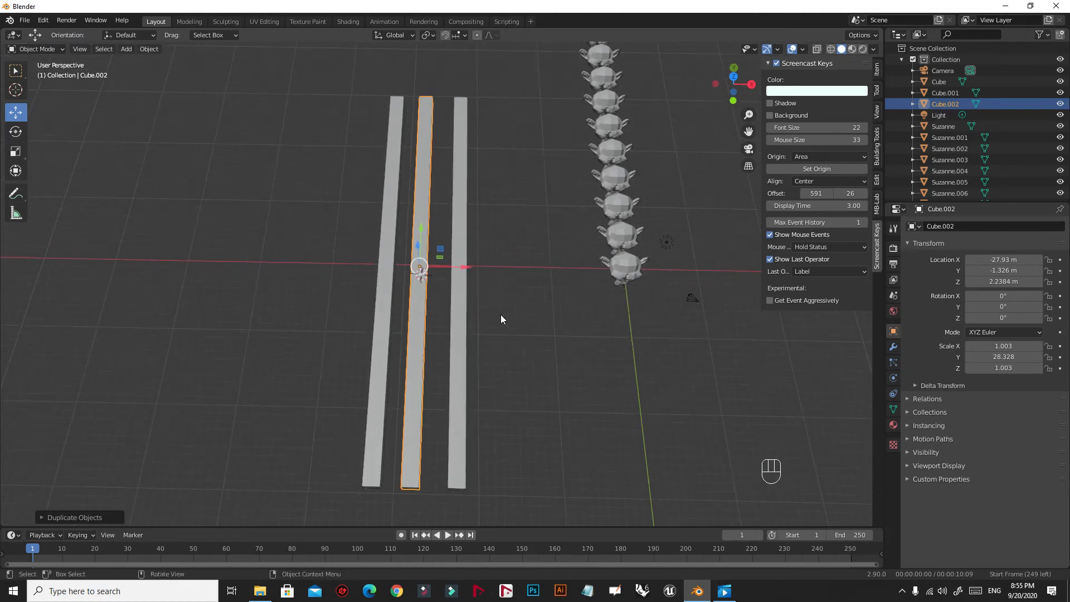
Try rotating the middle bar freely, without an axis constraint, from two different viewing angles.
key("r")
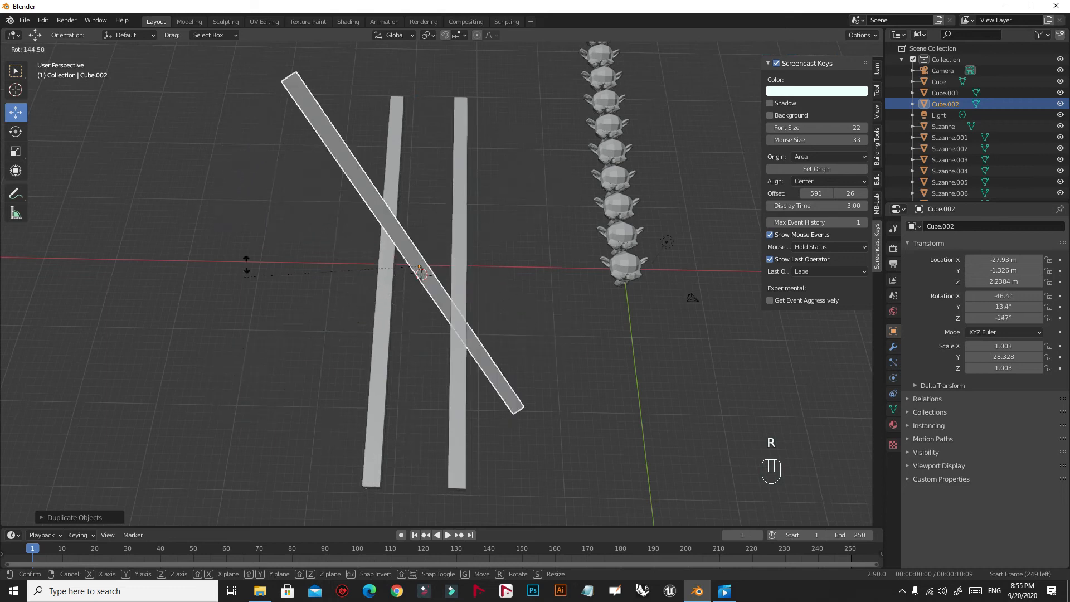
right_click(481, 379)
middle_click_drag(482, 379, 454, 319)
key("r")
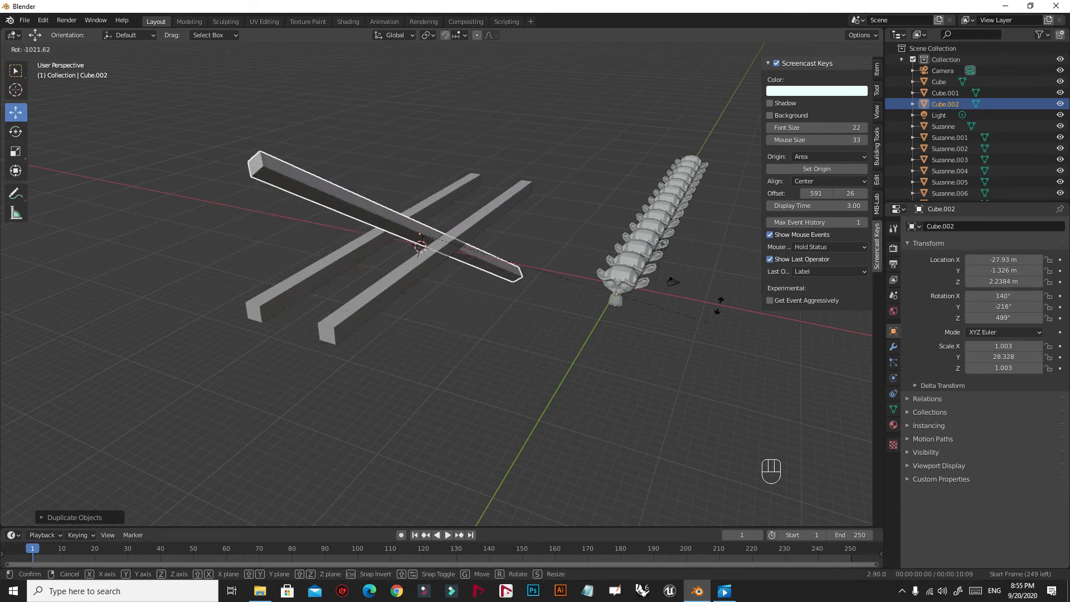
right_click(457, 187)
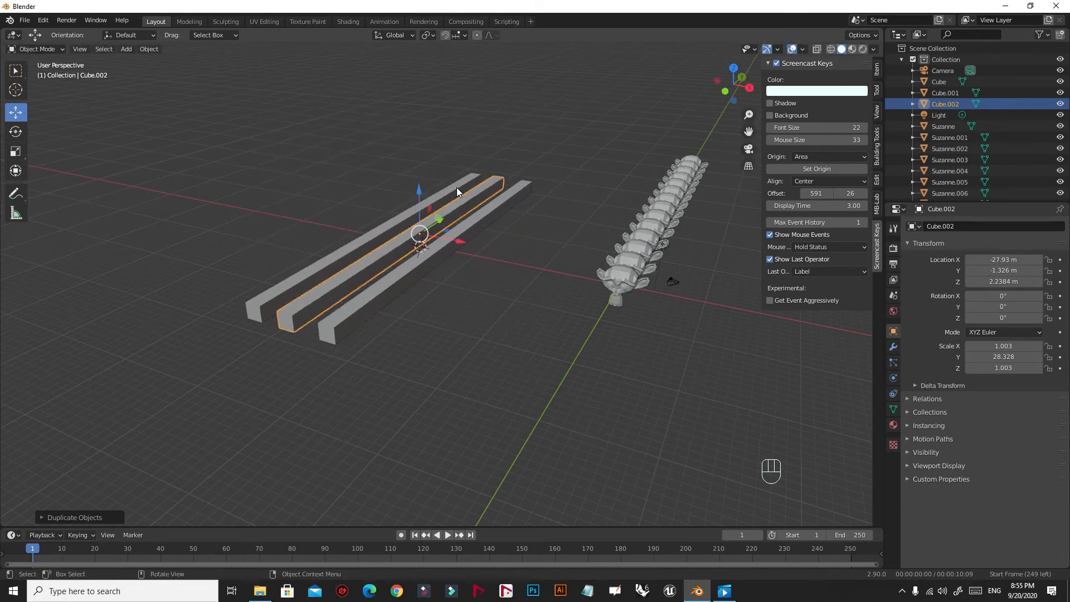
Try rotating the middle bar with the global Z axis locked.
middle_click_drag(459, 210, 479, 279)
scroll(493, 298, "down", 3)
middle_click_drag(527, 331, 408, 195)
scroll(437, 290, "up", 2)
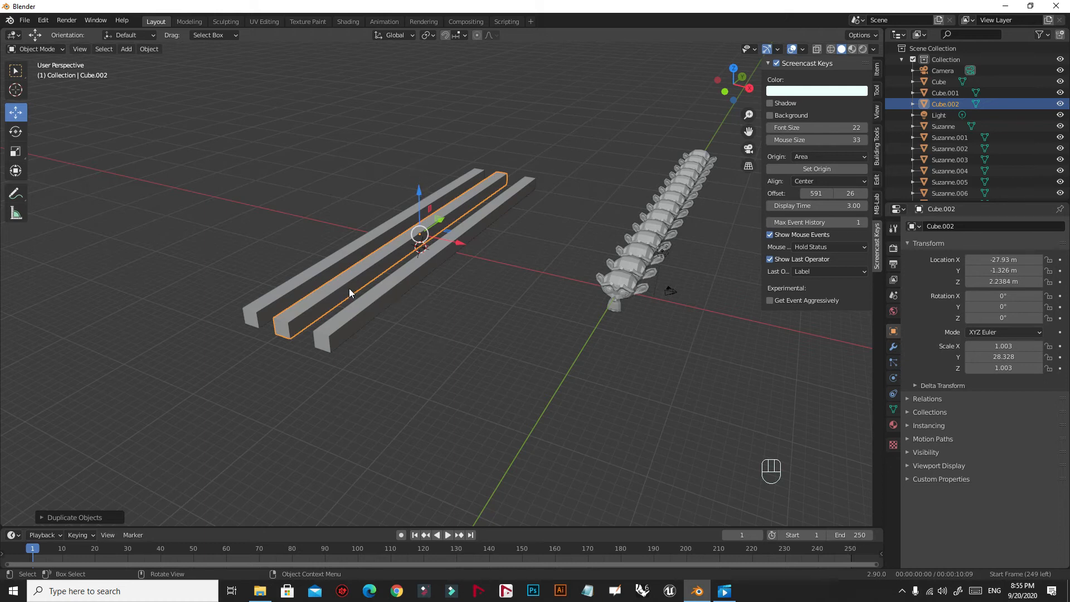
key("r")
key("shift+z")
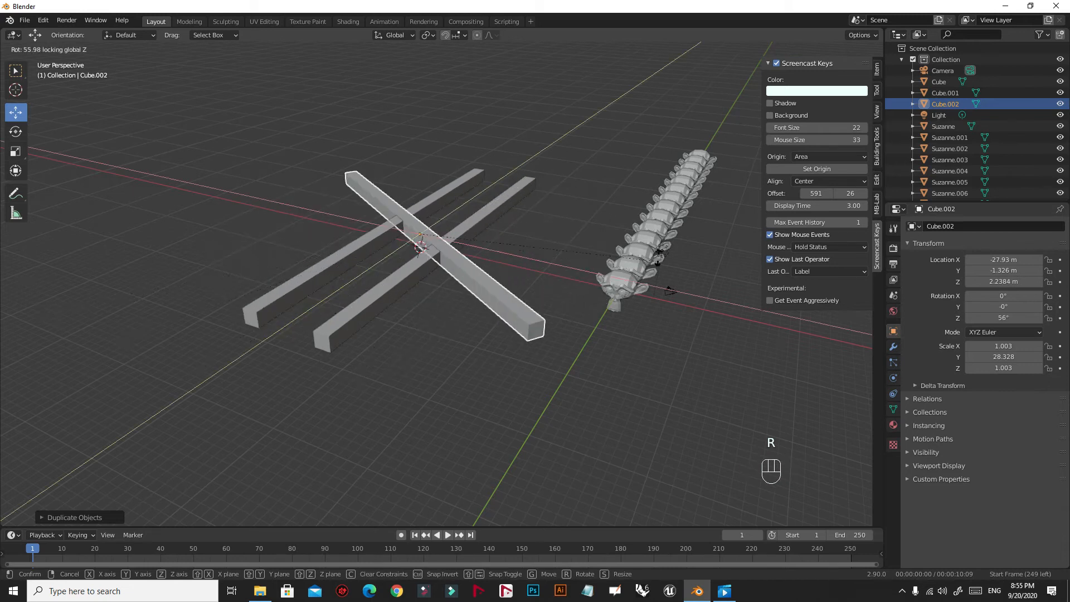
right_click(565, 490)
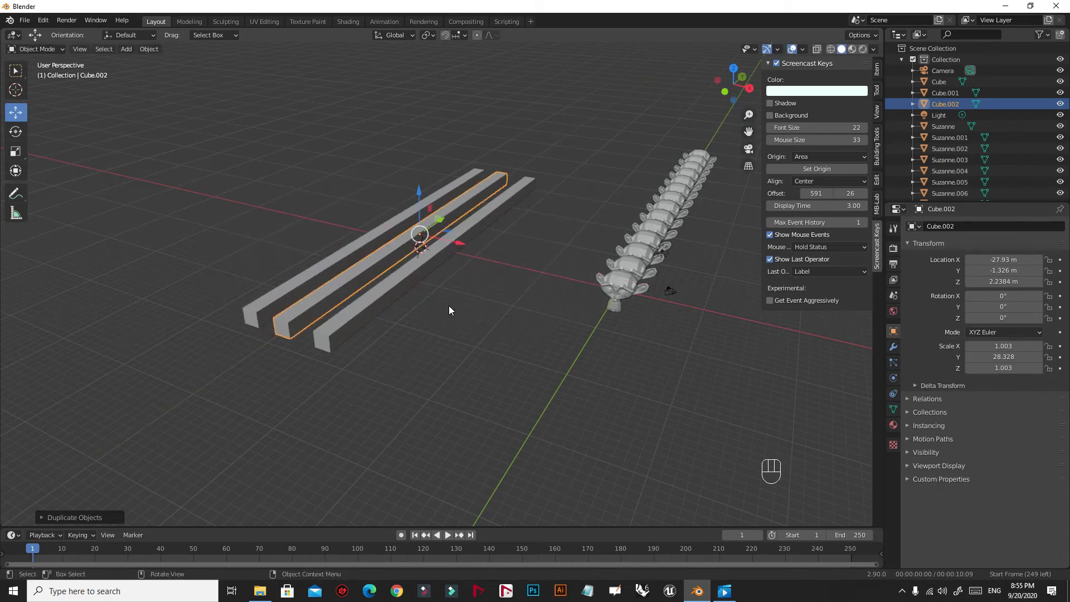
Rotate the middle bar 90 degrees about the global Z axis so it crosses the other two.
key("r")
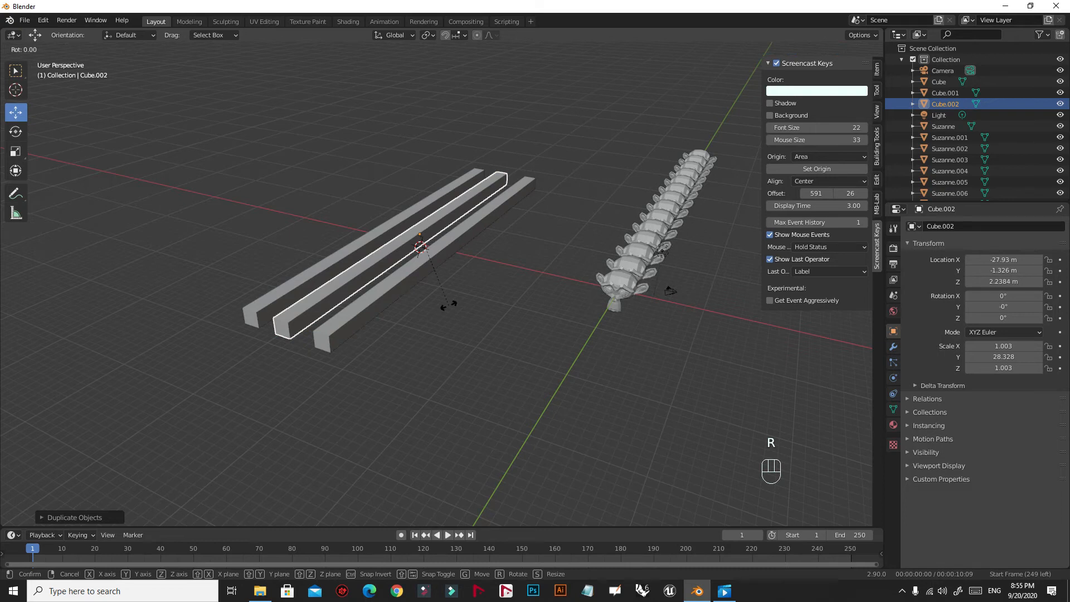
key("z")
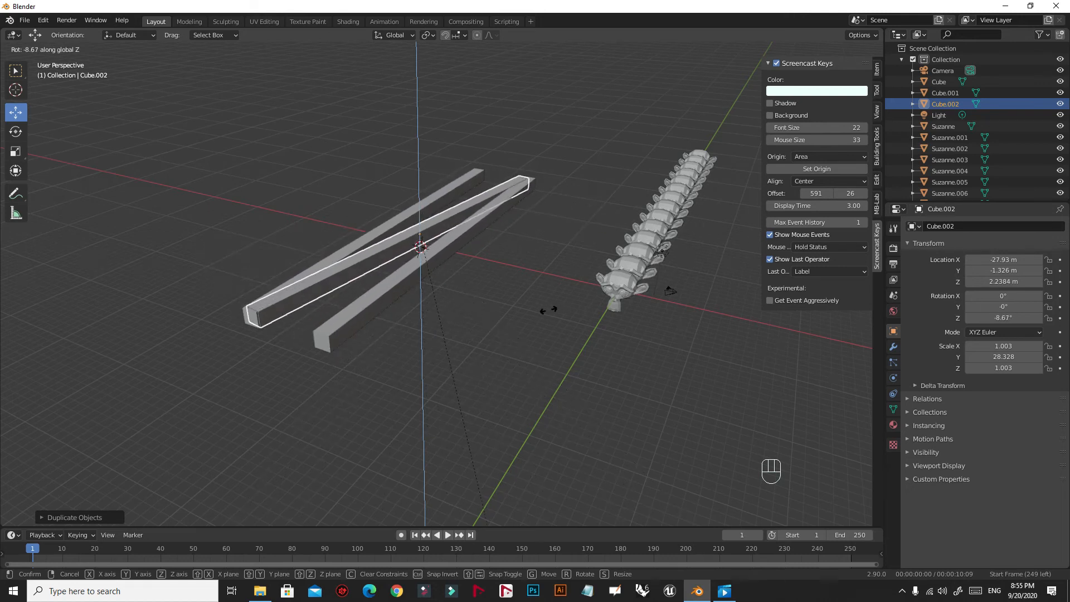
type("90")
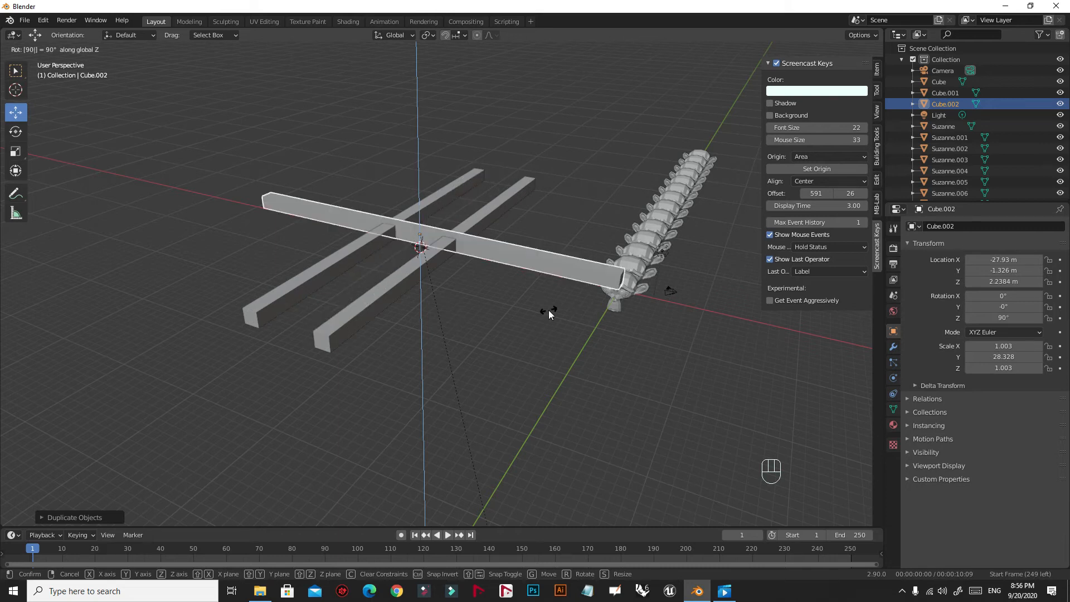
key("Return")
middle_click_drag(521, 308, 446, 313)
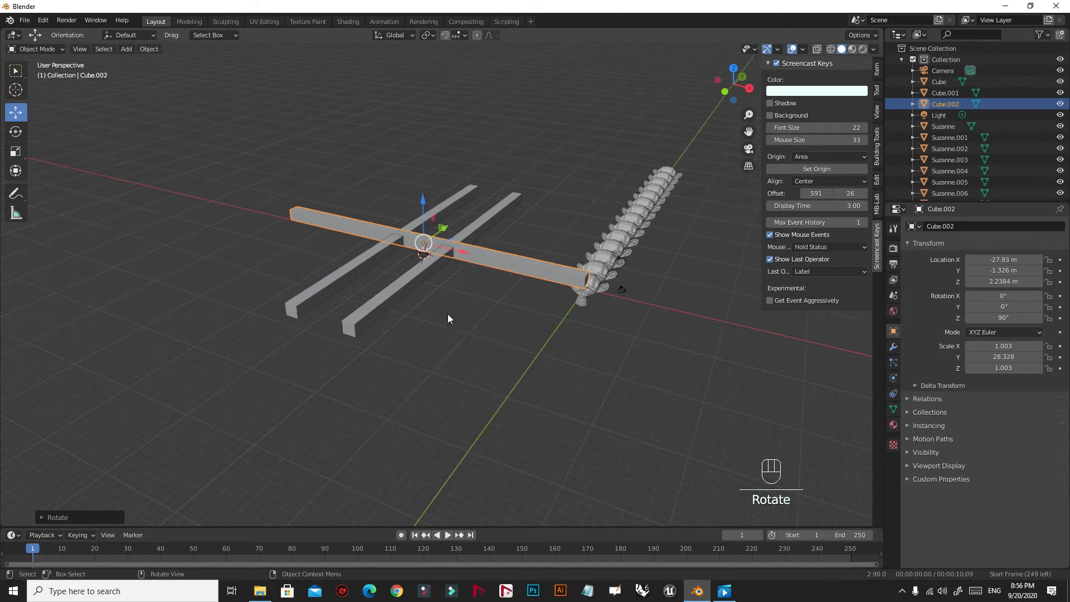
Select the original bar and try scaling it by a factor of 2 along the global X axis.
right_click(386, 295)
left_click(406, 279)
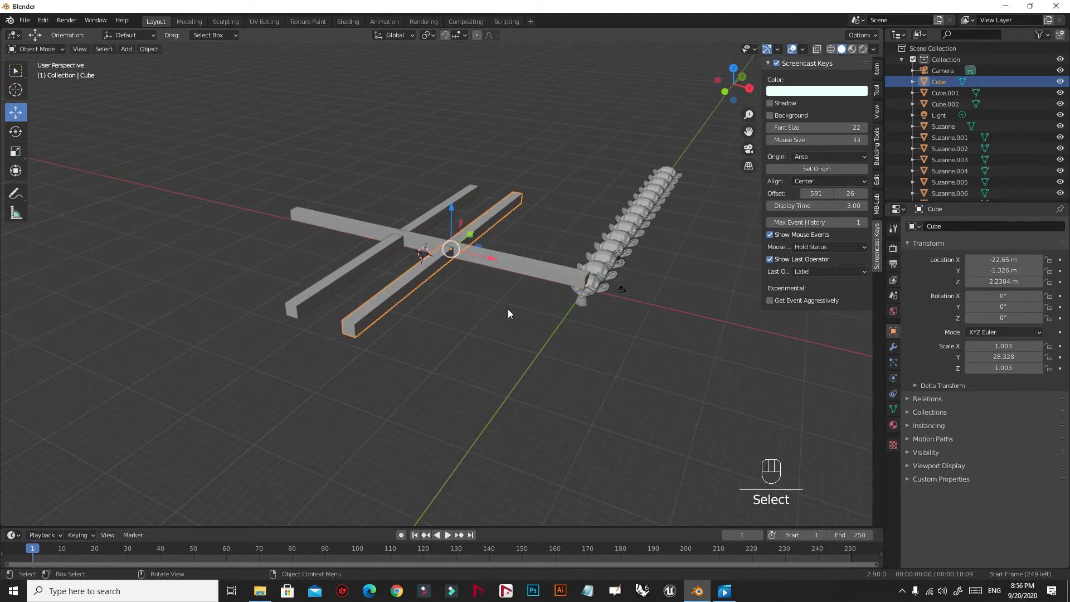
key("s")
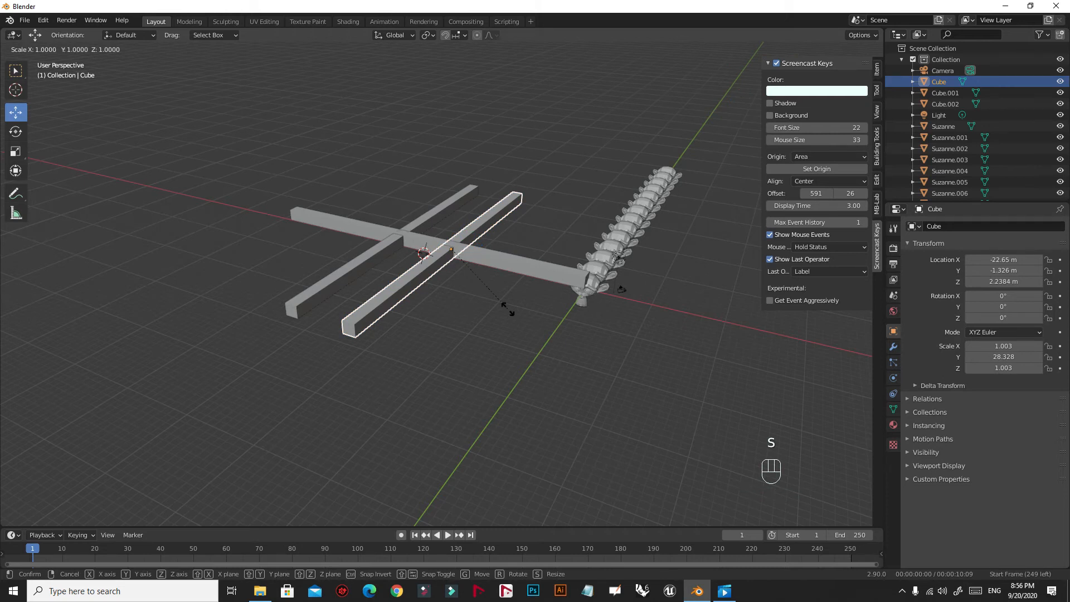
key("x")
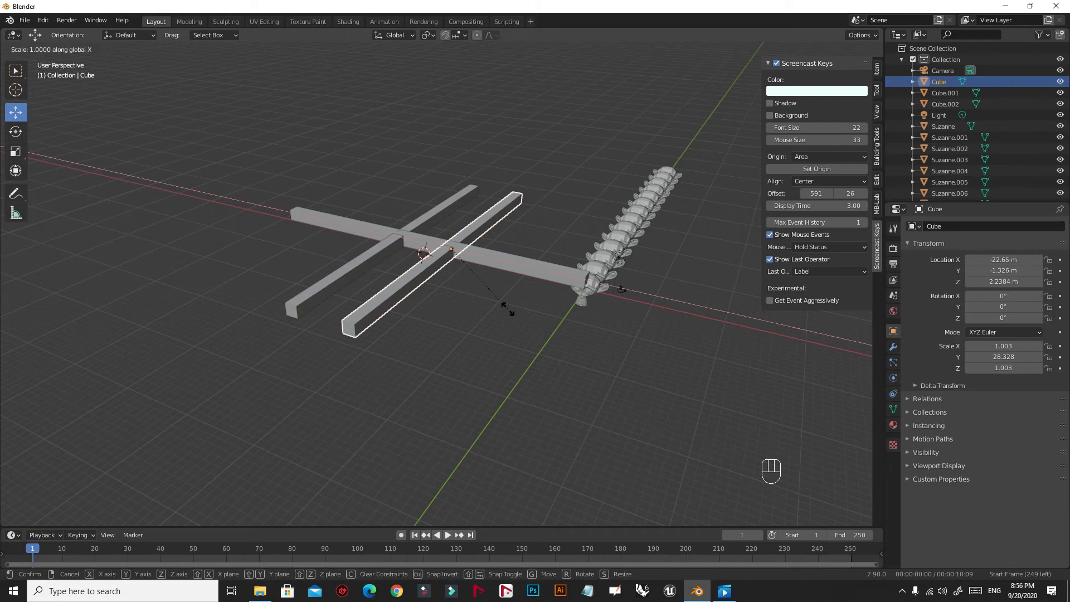
type("2")
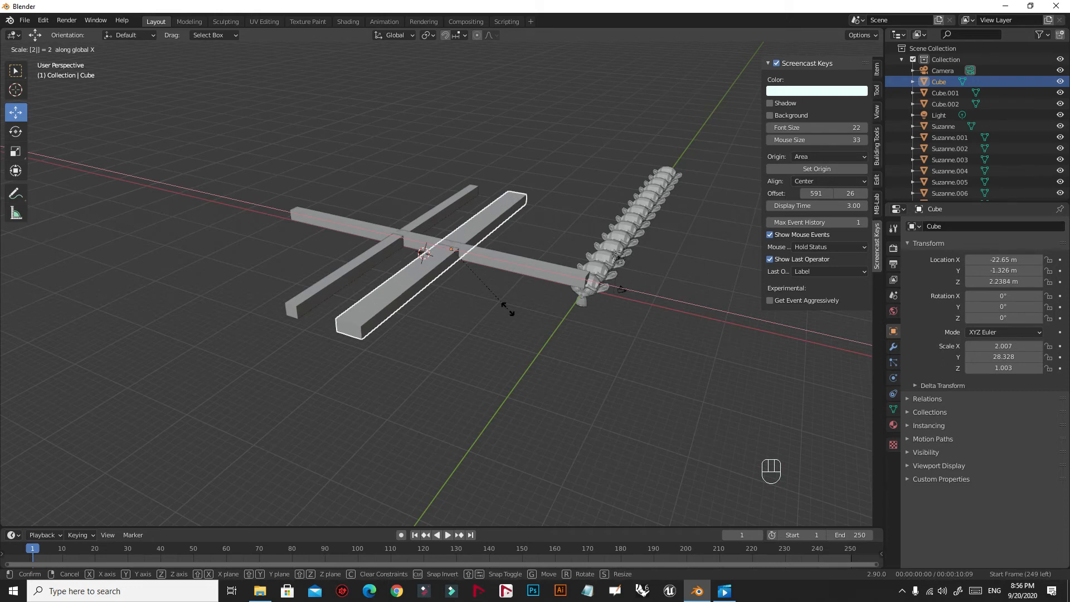
right_click(505, 309)
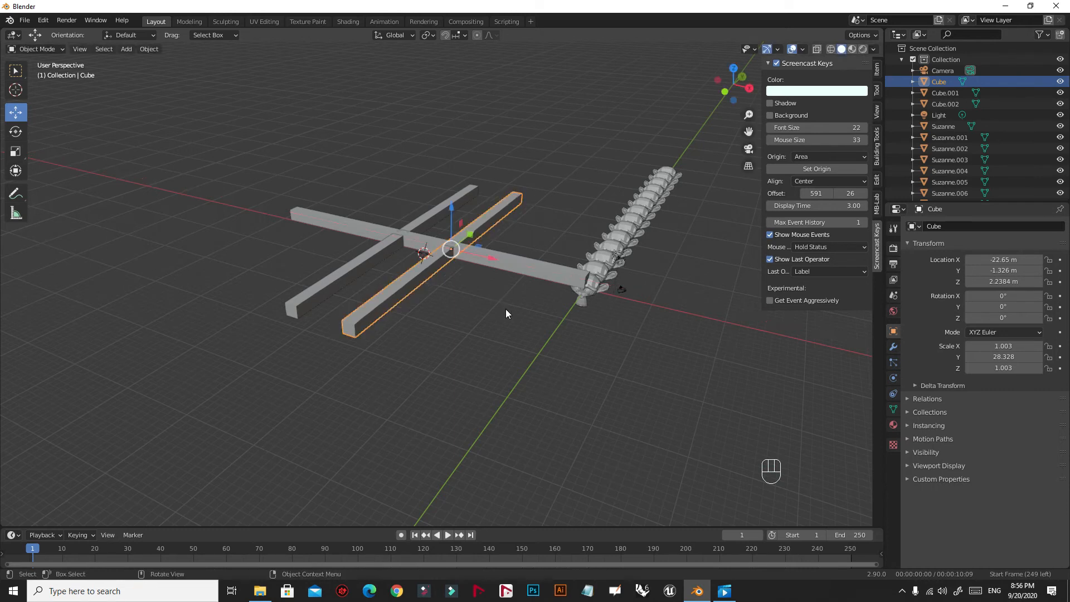
Select the crosswise bar and scale it down uniformly to about 0.59 of its size.
scroll(457, 263, "up", 3)
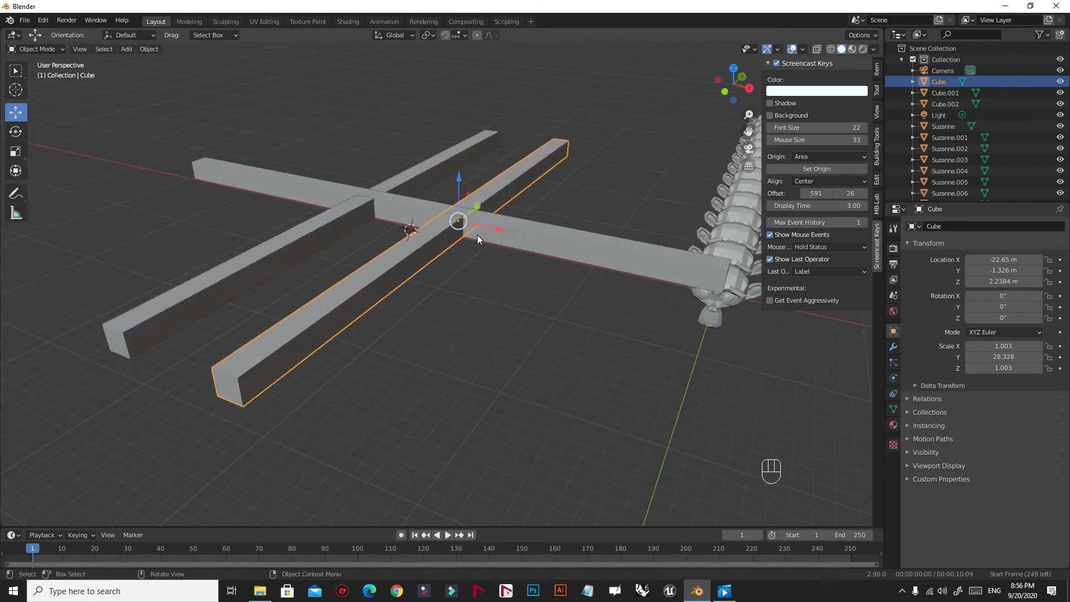
middle_click_drag(486, 231, 592, 279)
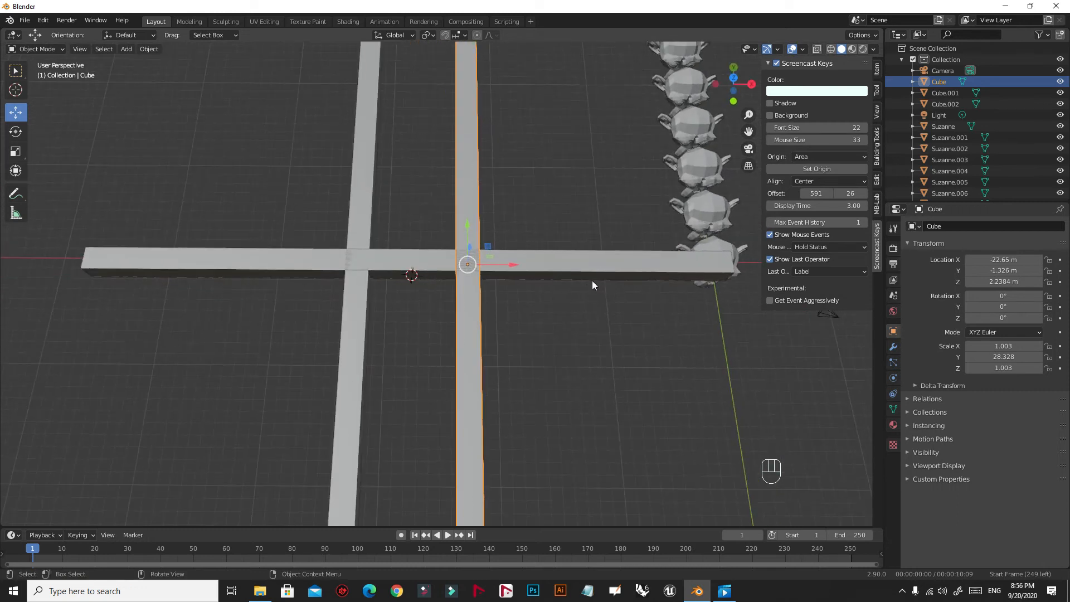
left_click(613, 261)
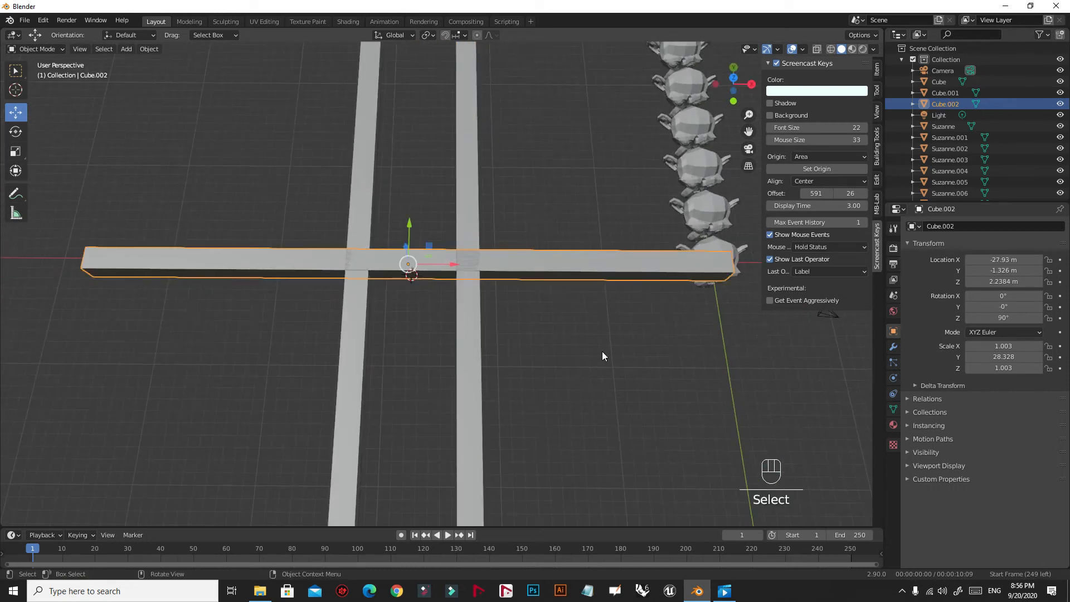
key("s")
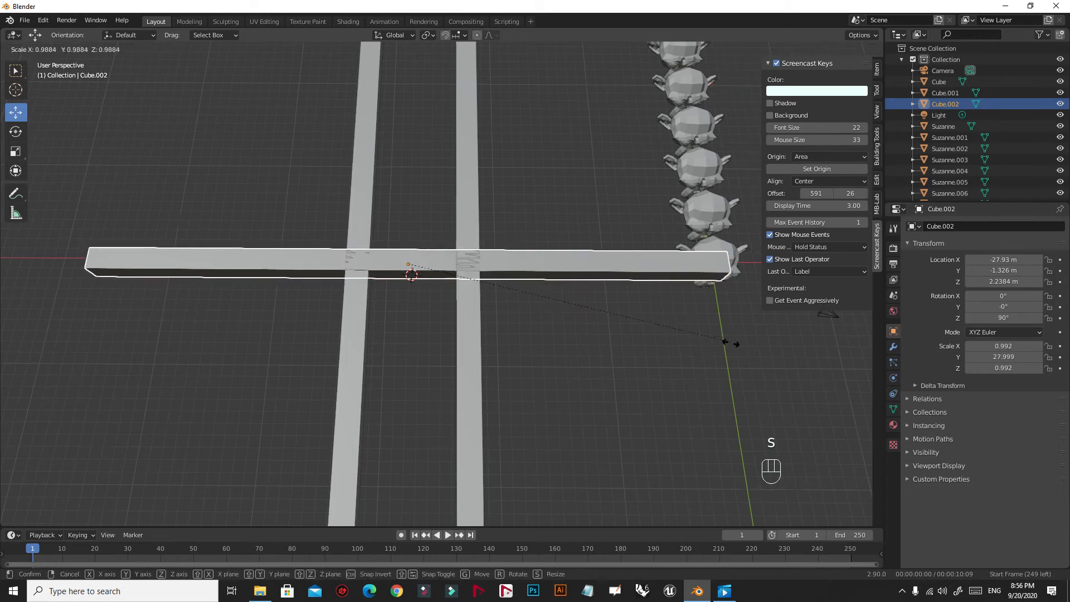
left_click(578, 322)
middle_click_drag(578, 322, 580, 254)
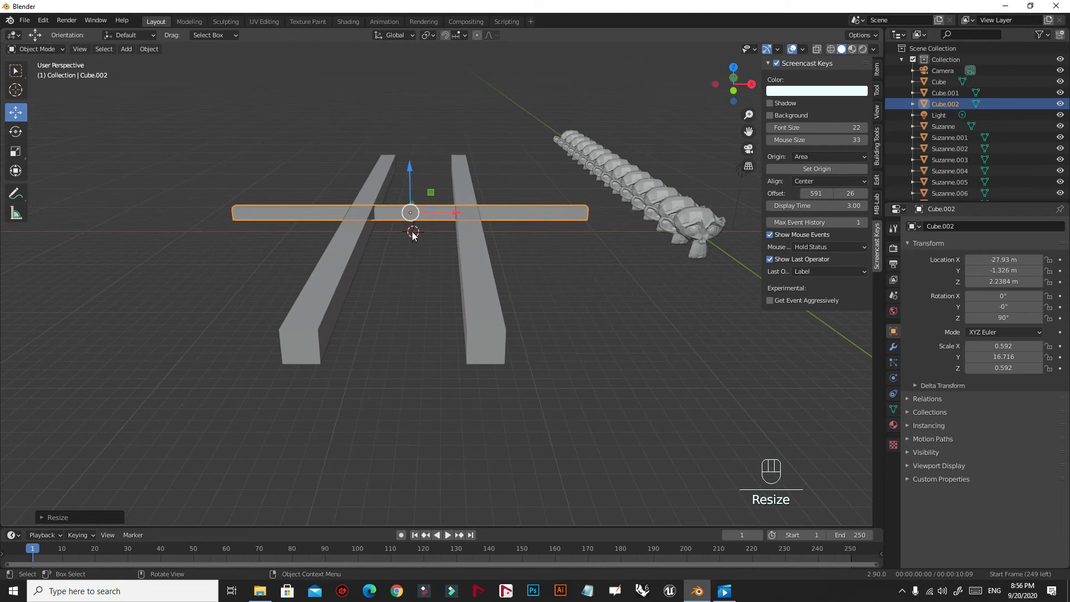
Scale the crosswise bar down uniformly again, to about 0.69 of its size.
middle_click_drag(501, 240, 496, 313, "shift")
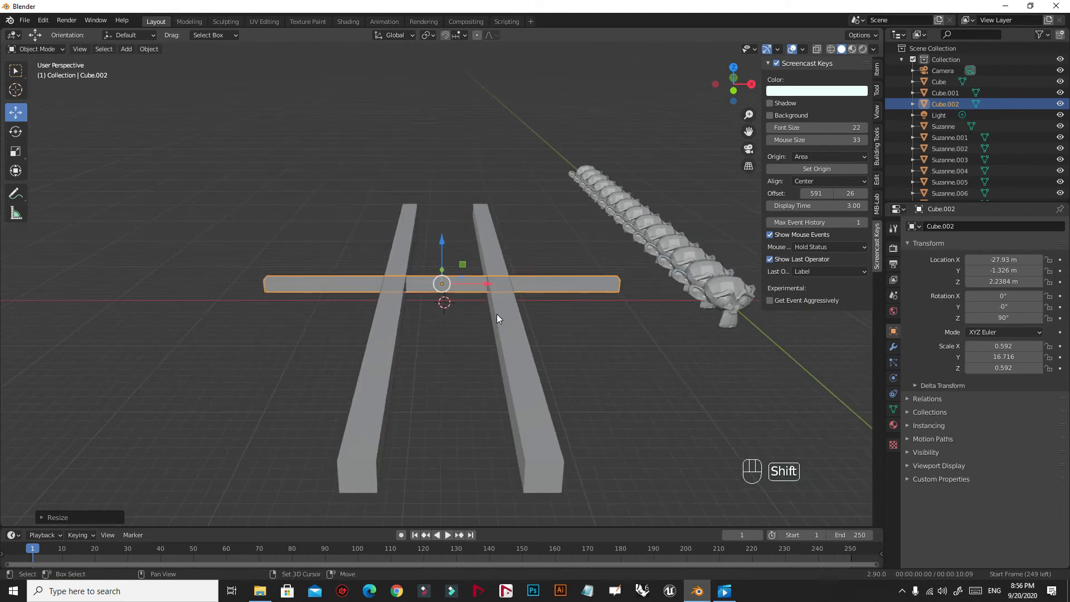
scroll(570, 288, "up", 2)
middle_click_drag(571, 291, 655, 441)
key("s")
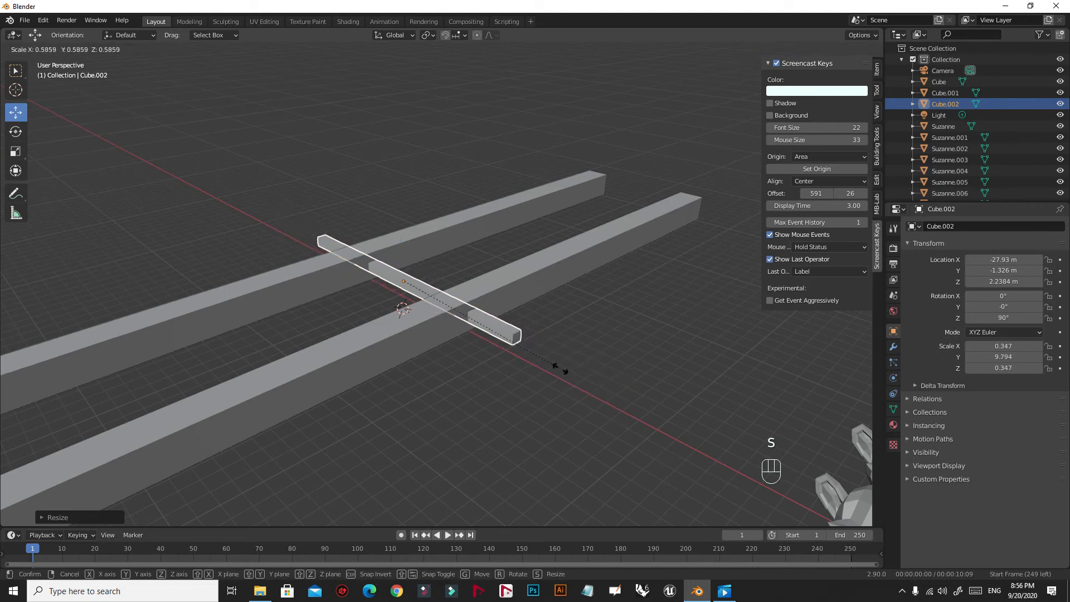
left_click(586, 378)
Shorten the crosswise bar along the global X axis to about half its length.
middle_click_drag(447, 367, 599, 439)
key("s")
key("x")
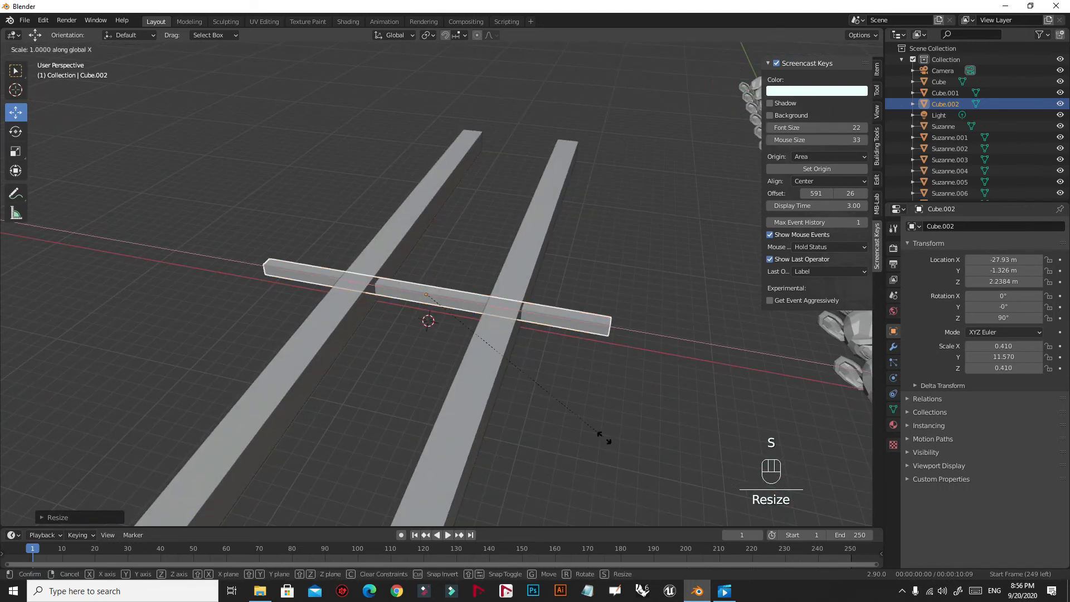
left_click(512, 386)
In the front orthographic view, flatten the crossbar along the global Z axis to a Z scale of about 0.215.
key("KP_1")
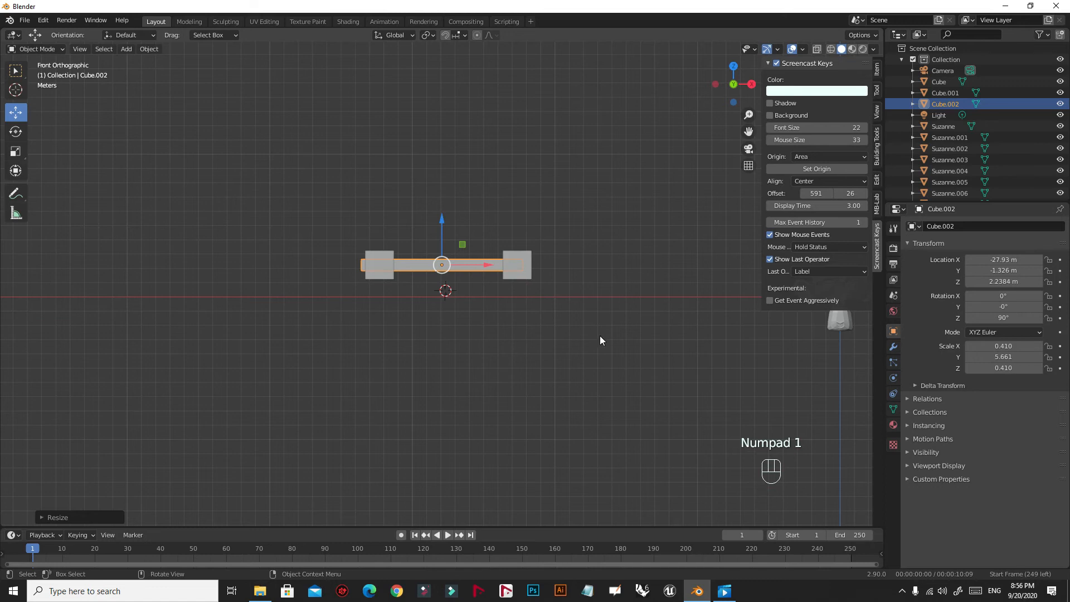
key("s")
key("z")
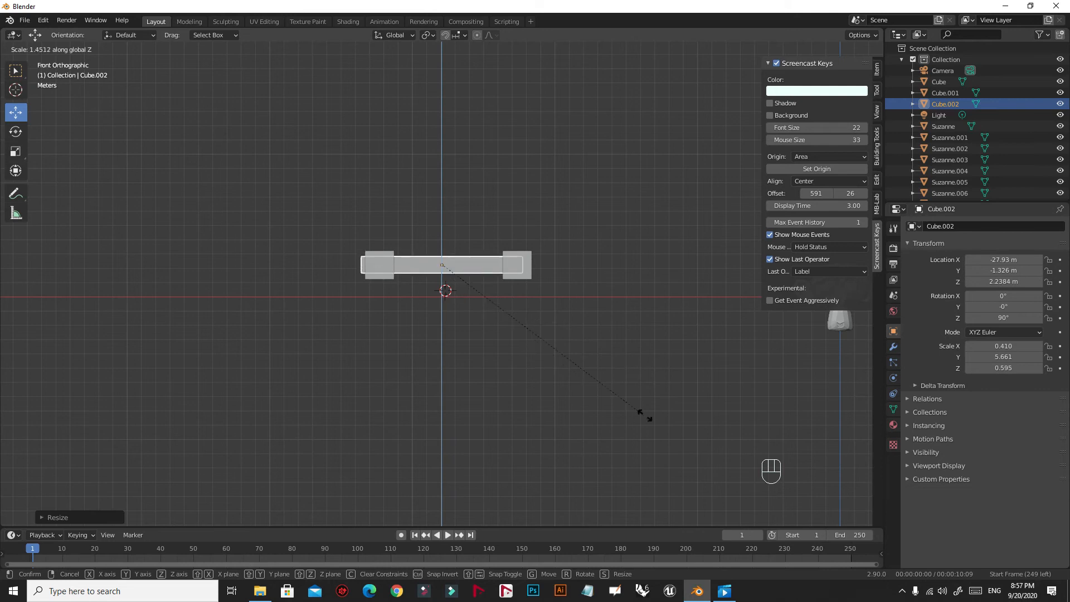
left_click(517, 316)
Shorten the crossbar along X to about 0.89 of its length and move it about 0.51 m along X, between the two long bars.
key("s")
key("x")
left_click(624, 367)
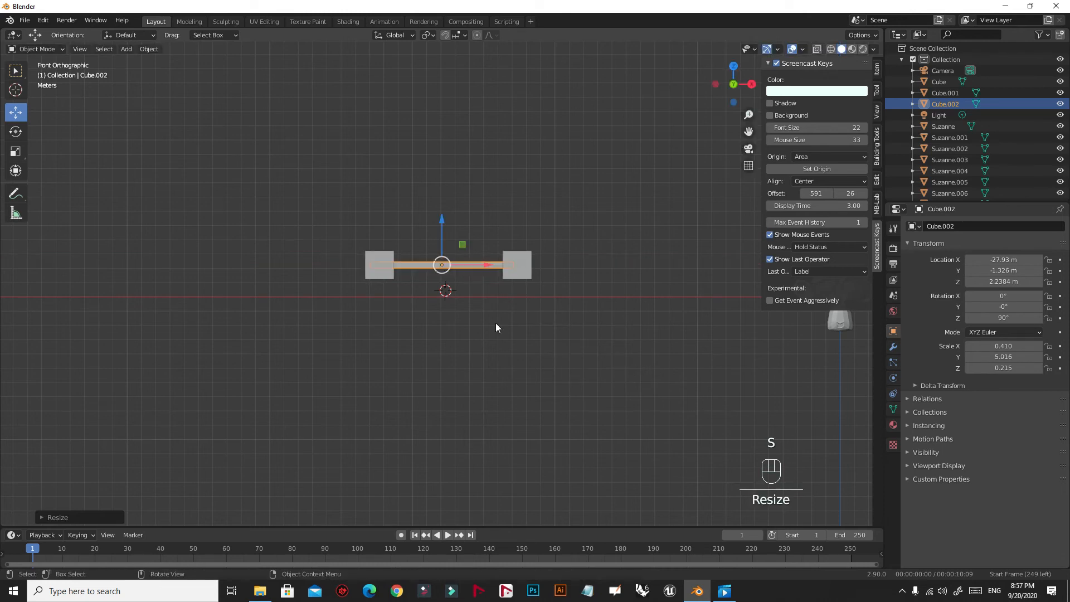
left_click_drag(475, 264, 485, 263)
middle_click_drag(494, 296, 423, 334)
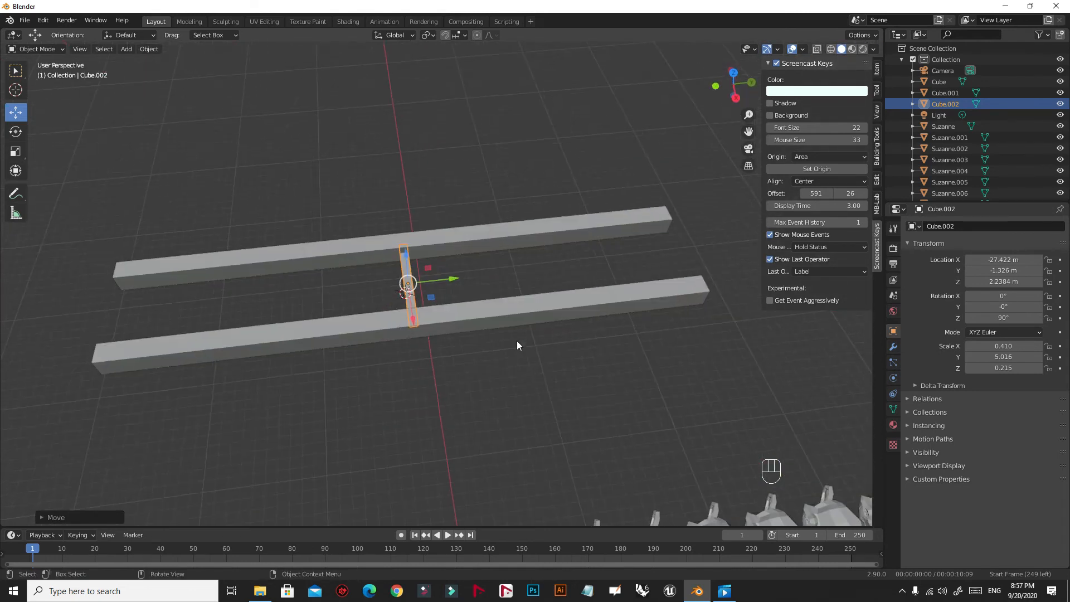
Widen the crossbar along the global Y axis to about double and slide it along Y to about -25.17 m, near the bars' end.
key("s")
key("y")
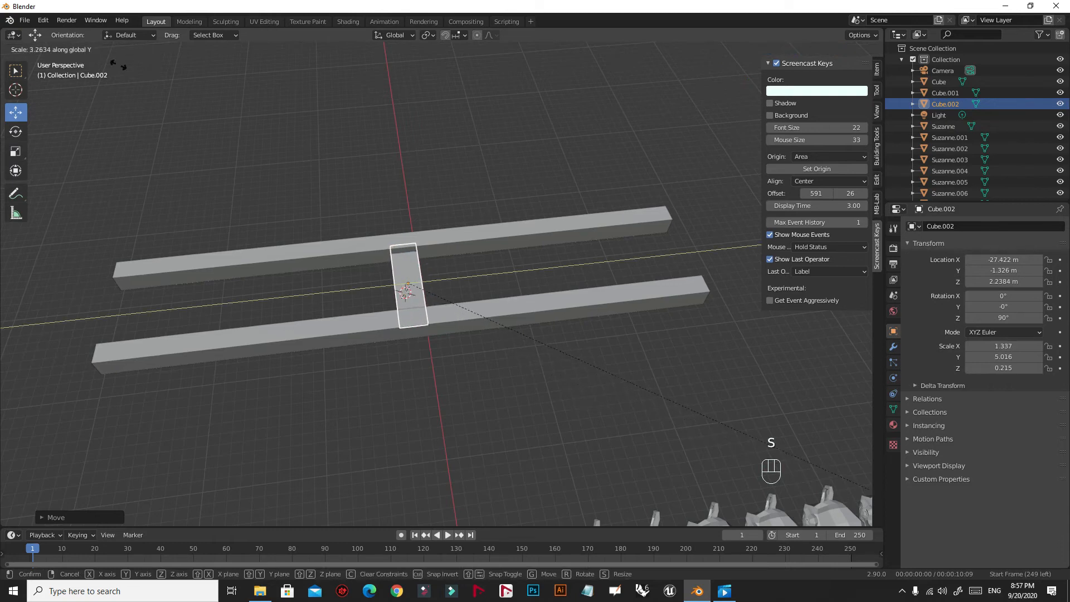
left_click(802, 503)
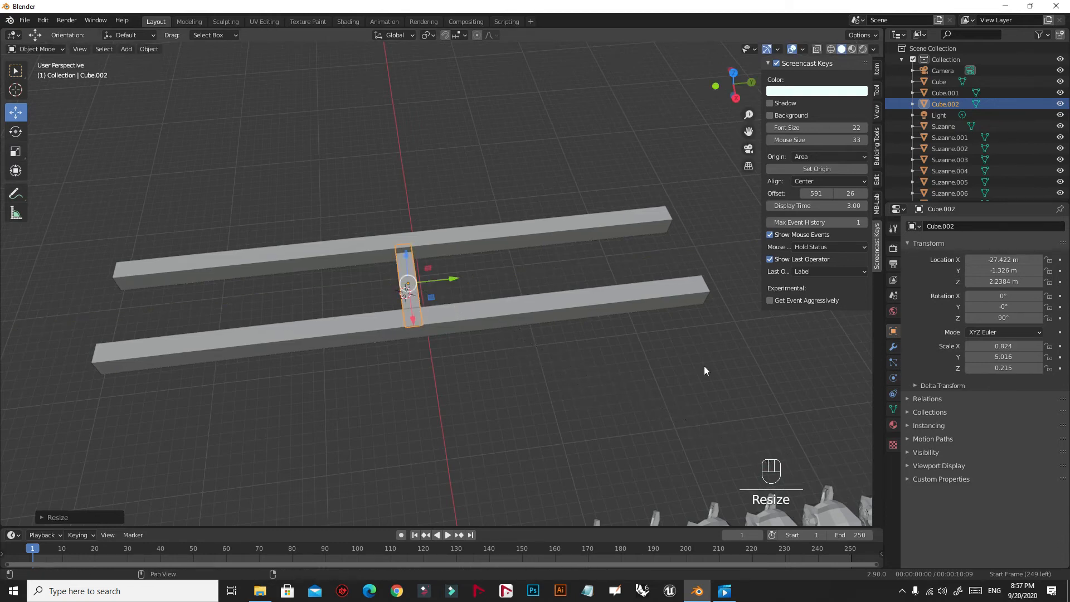
left_click_drag(439, 288, 179, 294)
Compare wireframe and solid viewport shading by switching between them several times, ending in solid.
key("z")
key("z")
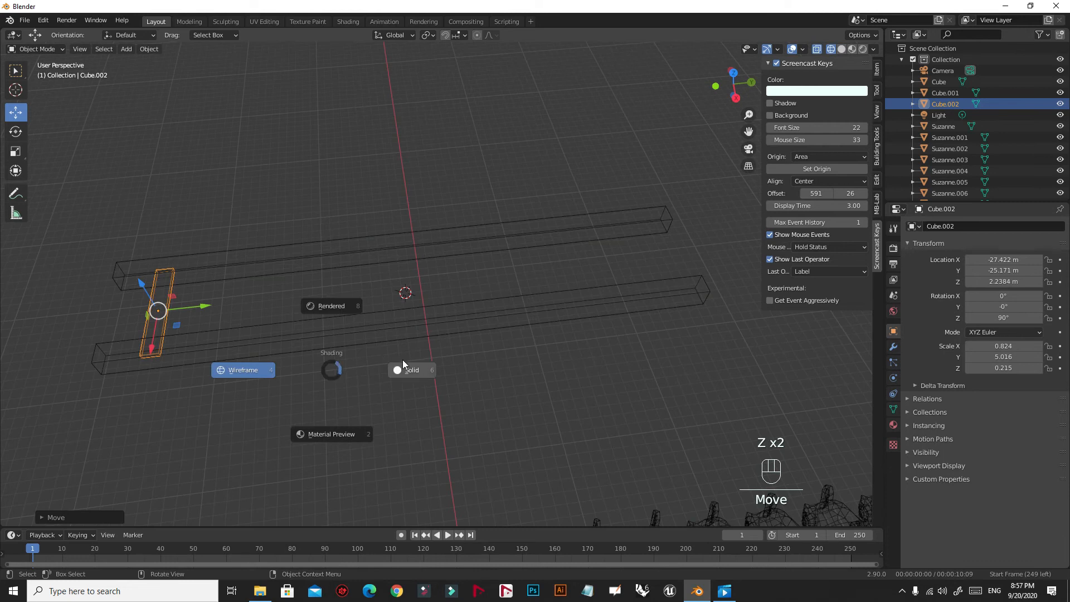
left_click(423, 384)
mouse_move(300, 362)
middle_mouse_down()
mouse_move(396, 316)
mouse_move(400, 384)
mouse_move(618, 298)
mouse_move(616, 332)
mouse_move(518, 363)
mouse_move(527, 319)
mouse_move(537, 325)
middle_mouse_up()
key("z")
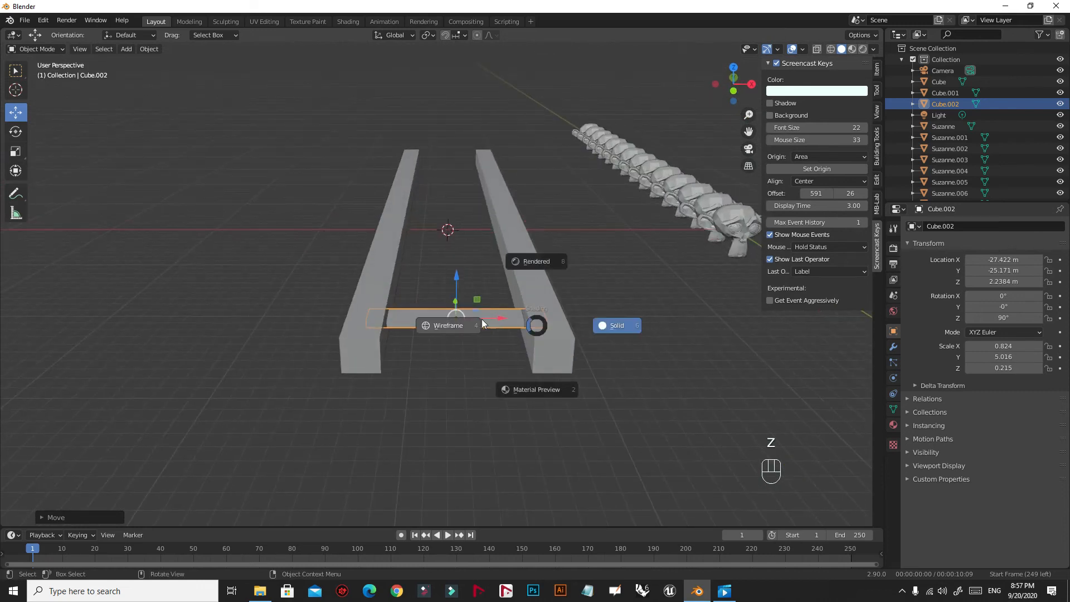
left_click(473, 323)
key("z")
left_click(451, 329)
key("z")
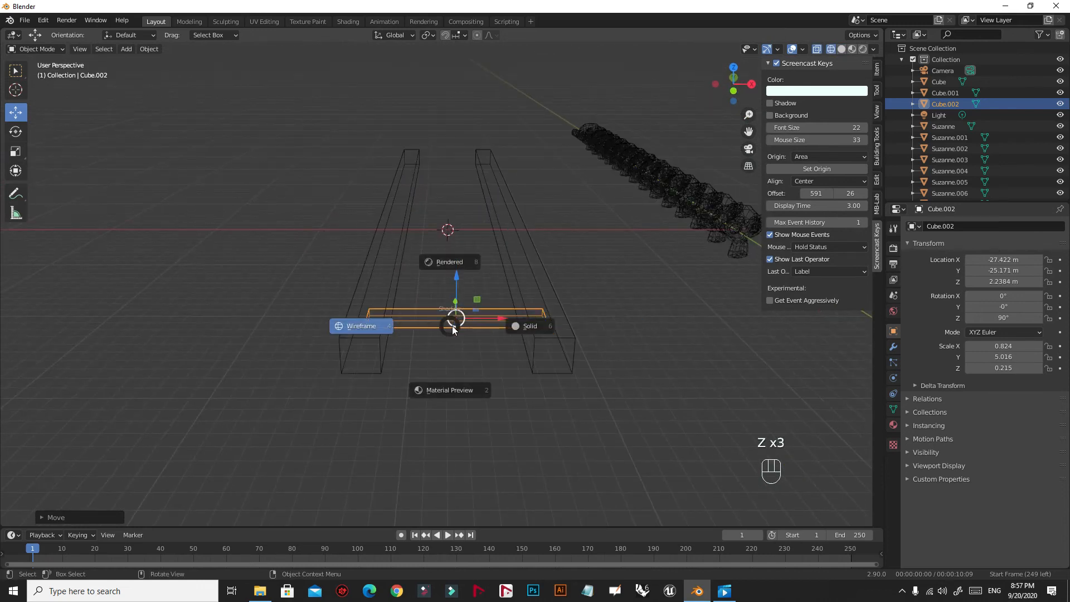
left_click(530, 329)
Show the scene in Material Preview shading and switch the viewport to Rendered shading.
key("z")
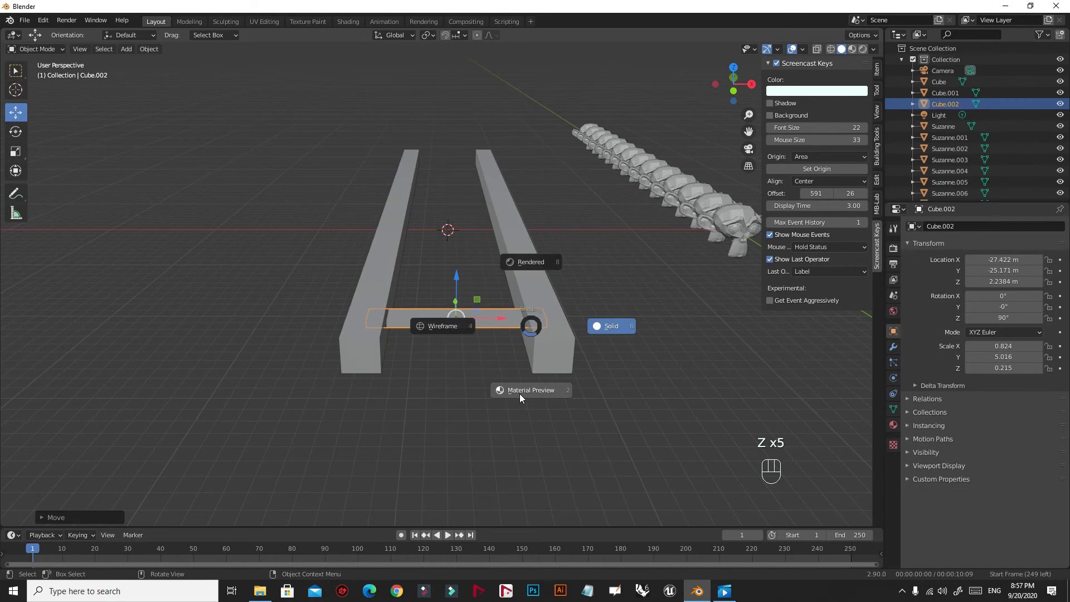
left_click(520, 394)
key("z")
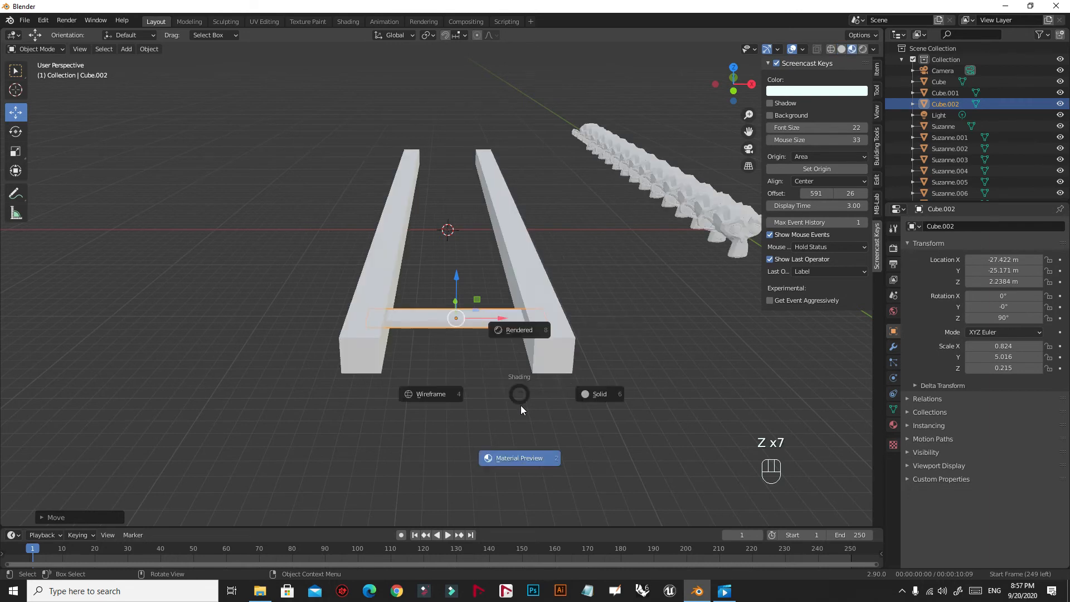
left_click(522, 333)
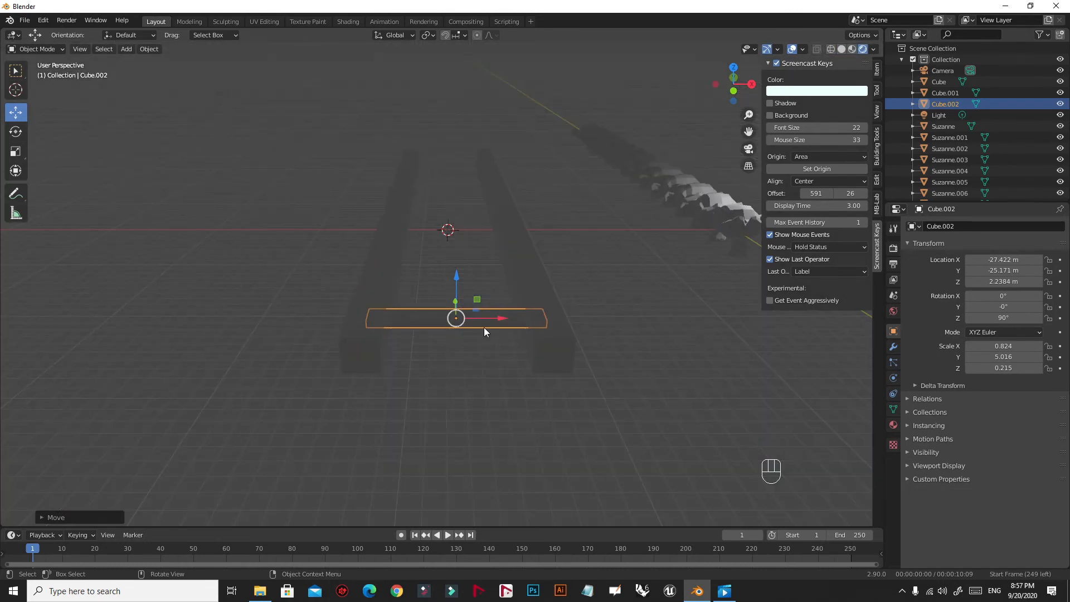
Switch the viewport to Wireframe shading and examine how the crossbar's ends sit inside the two long bars.
middle_click_drag(578, 302, 588, 325)
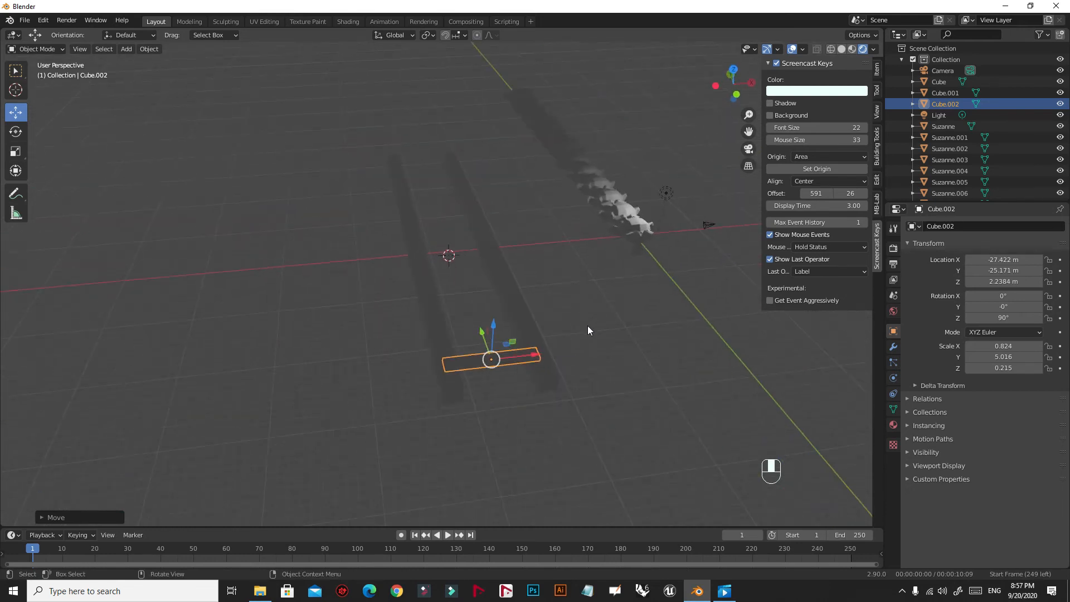
scroll(588, 338, "up", 3)
key("z")
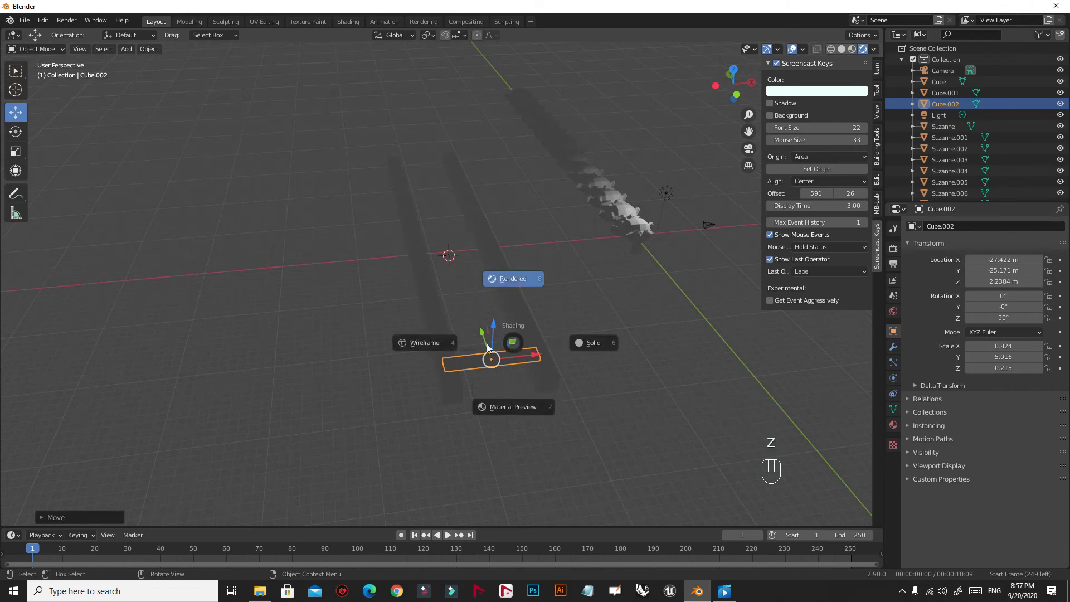
key("z")
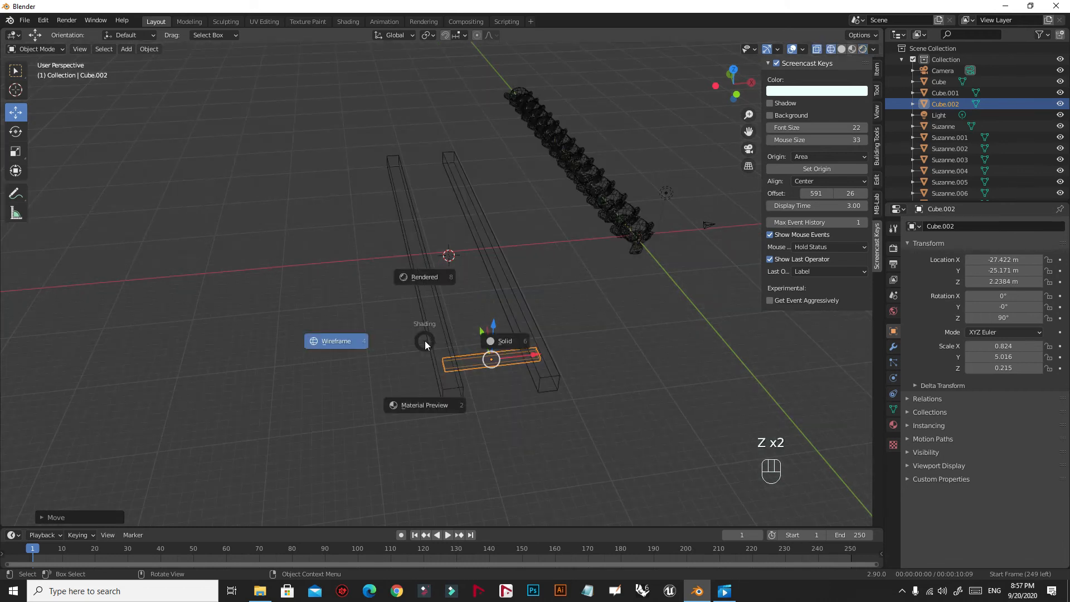
left_click(333, 340)
middle_click_drag(494, 406, 425, 388)
middle_click_drag(372, 310, 548, 279)
scroll(382, 276, "up", 4)
middle_click_drag(219, 272, 213, 303)
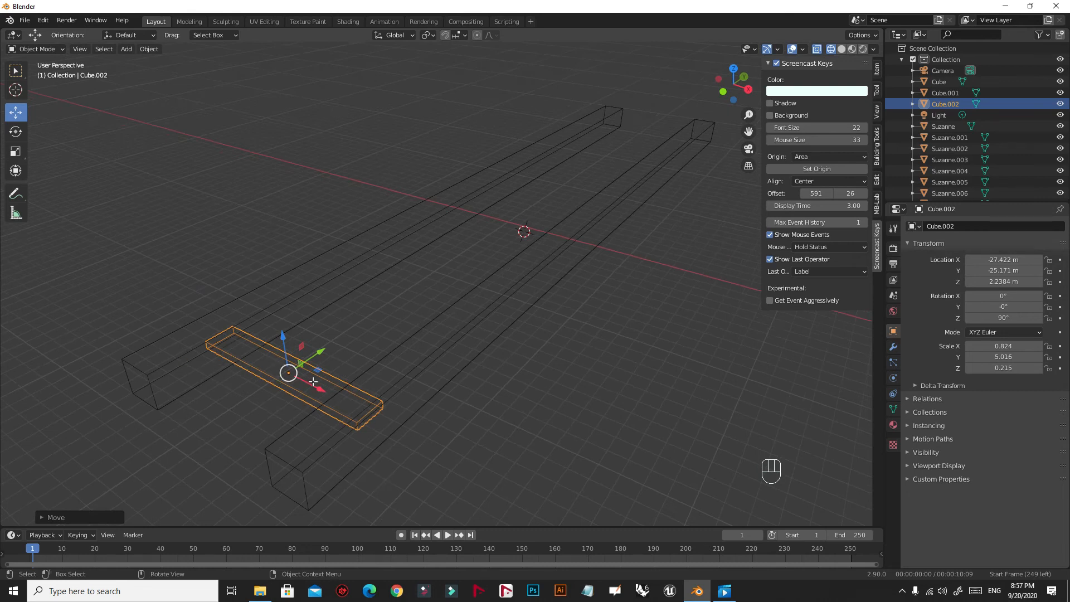
Enter Edit Mode on the crossbar, select one of its corner vertices, and return to Object Mode.
key("Tab")
right_click(356, 420)
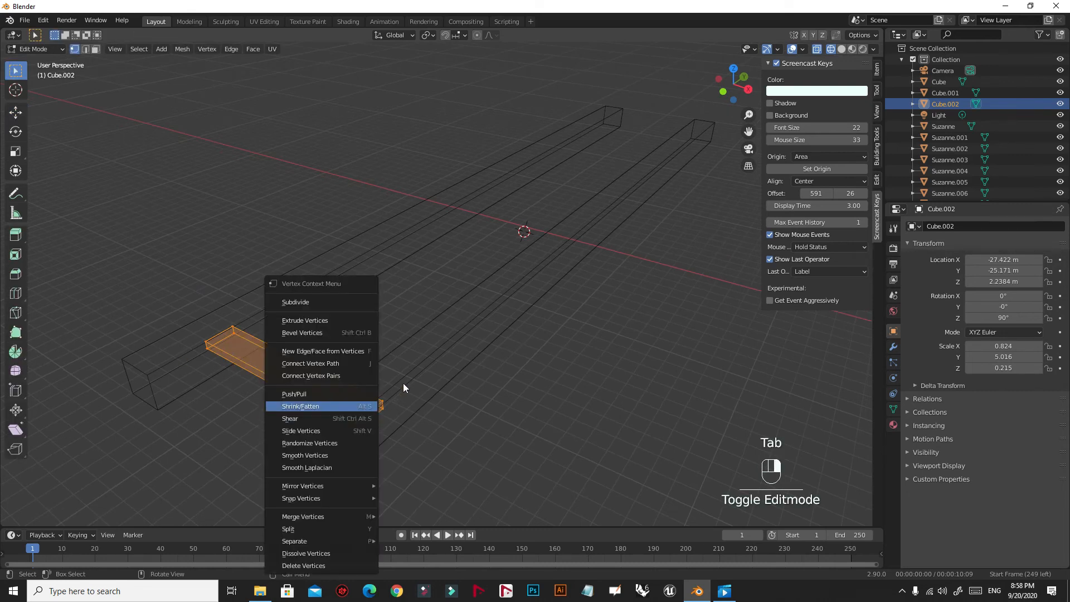
left_click(383, 400)
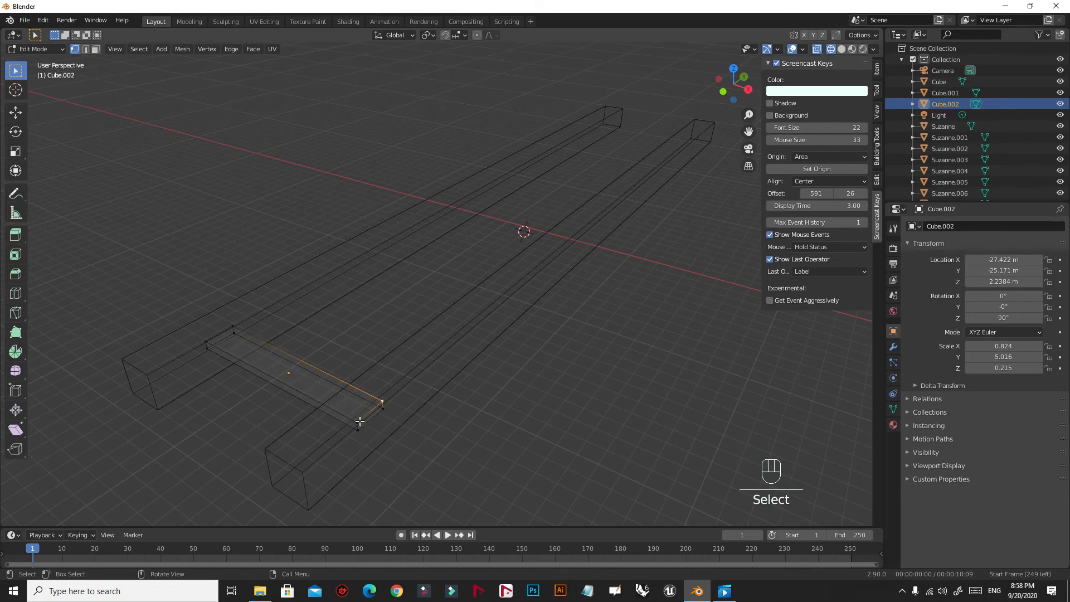
mouse_move(409, 416)
middle_mouse_down()
mouse_move(382, 413)
mouse_move(393, 415)
middle_mouse_up()
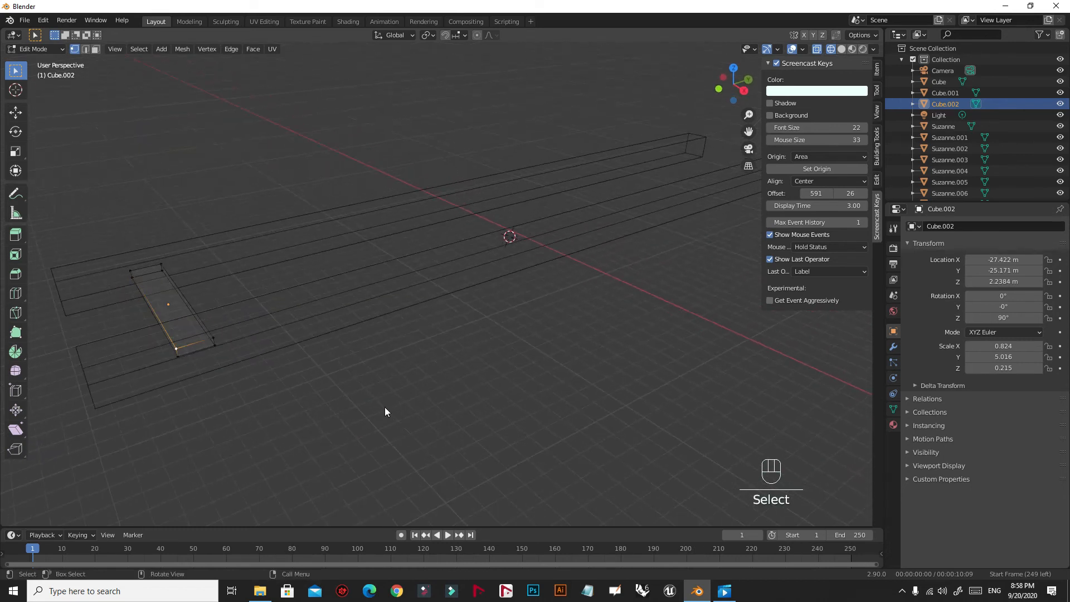
key("Tab")
Toggle the viewport between Wireframe and Solid shading a few times, ending in Solid.
middle_click_drag(239, 354, 455, 293)
middle_click_drag(536, 311, 610, 310, "shift")
middle_click_drag(368, 313, 465, 327)
key("z")
key("z")
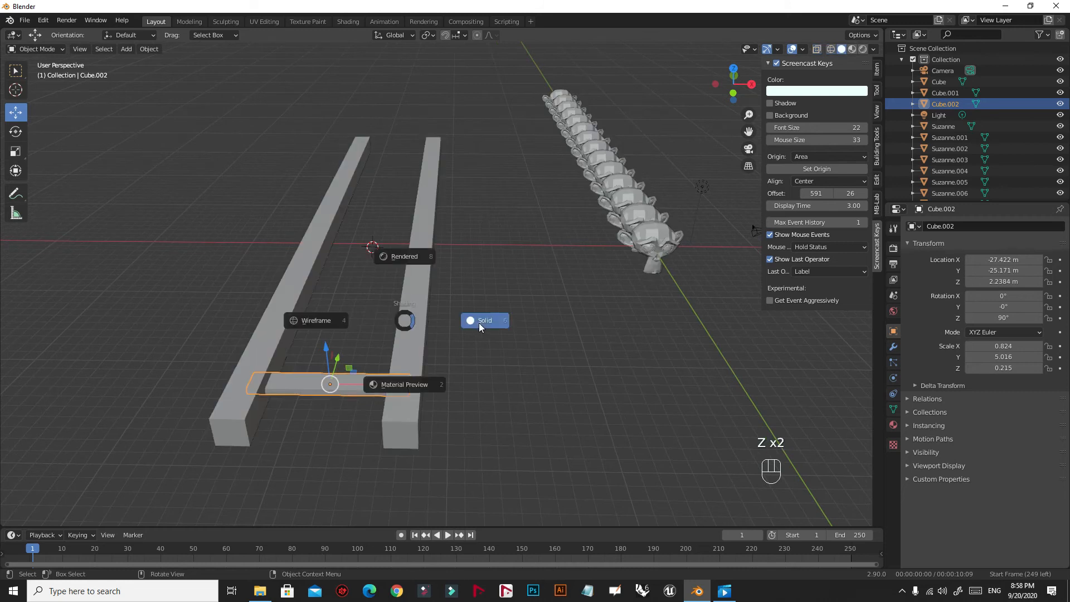
key("z")
key("z")
key("z")
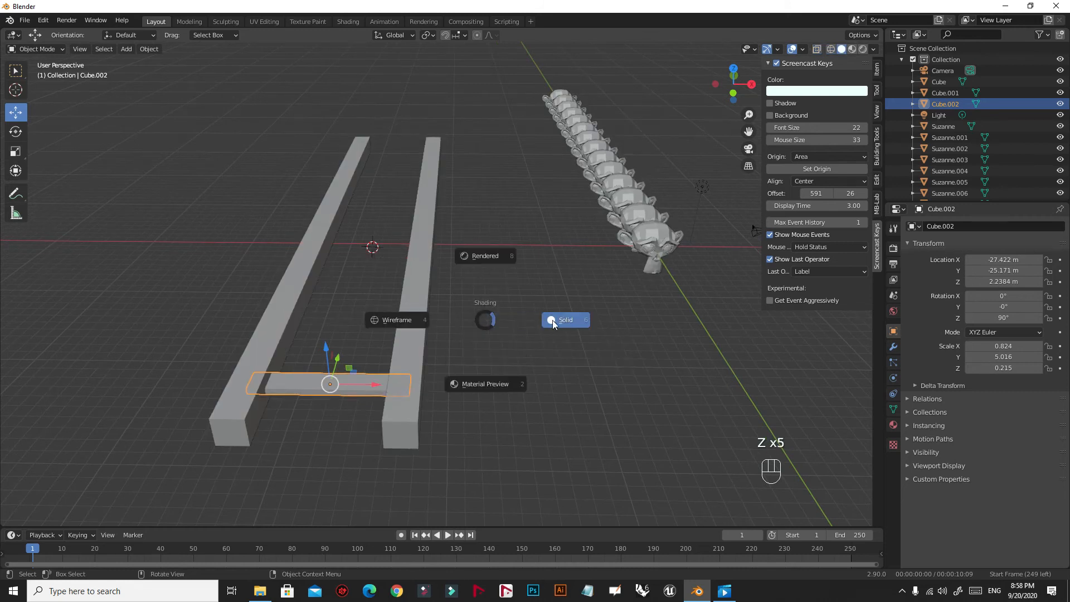
key("z")
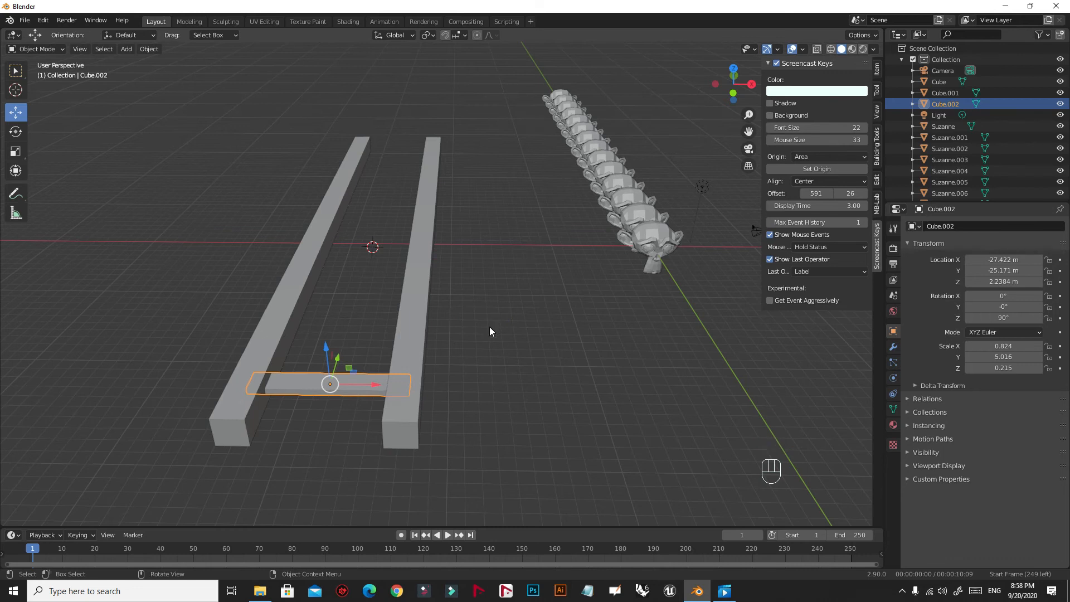
Show the scene with the crossbar and long bars in Material Preview shading.
mouse_move(457, 315)
middle_mouse_down()
mouse_move(349, 300)
mouse_move(429, 318)
mouse_move(460, 307)
middle_mouse_up()
key("z")
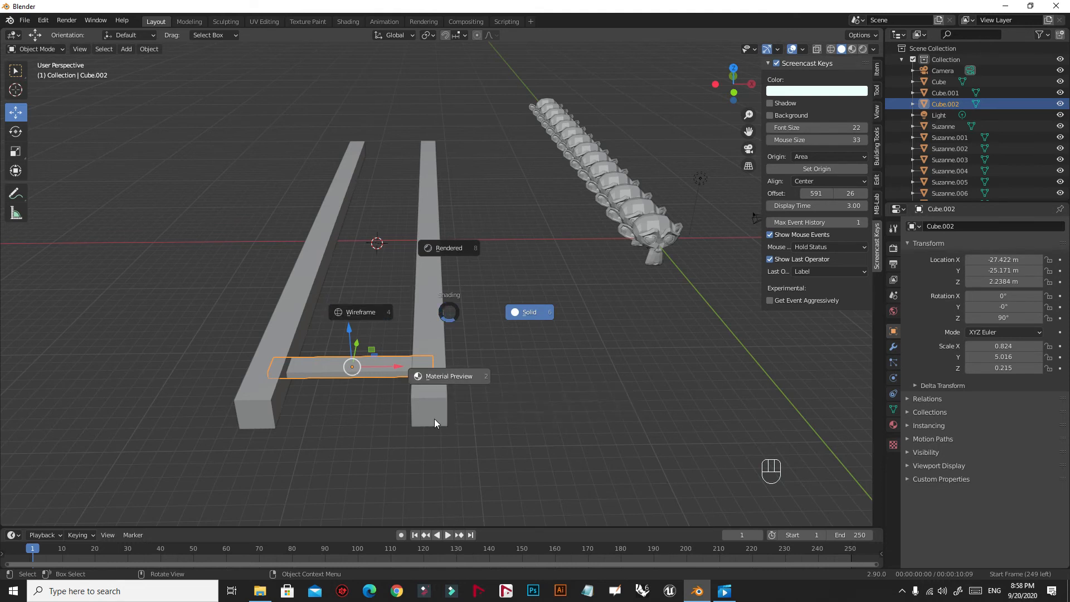
left_click(453, 377)
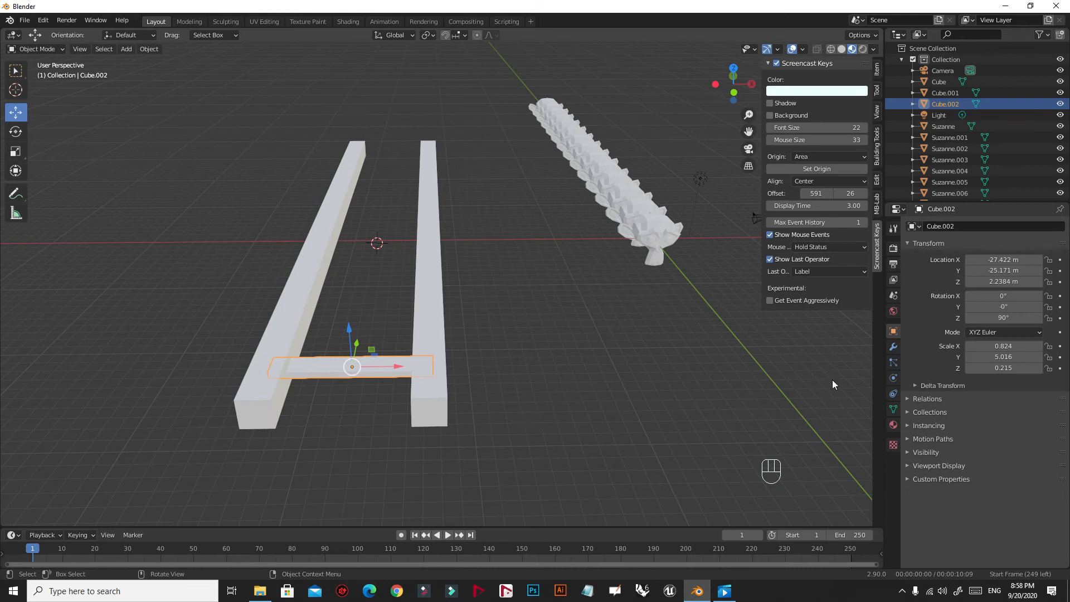
Give the crossbar a new material with a dark red base color of about H 0.006, S 0.987, V 0.747.
left_click(893, 425)
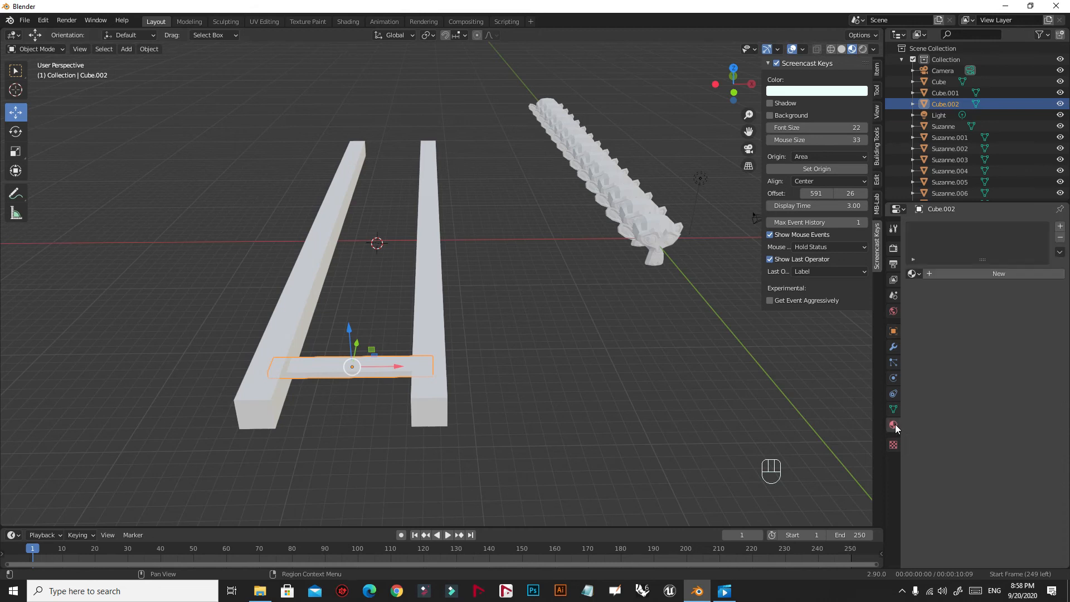
left_click(965, 274)
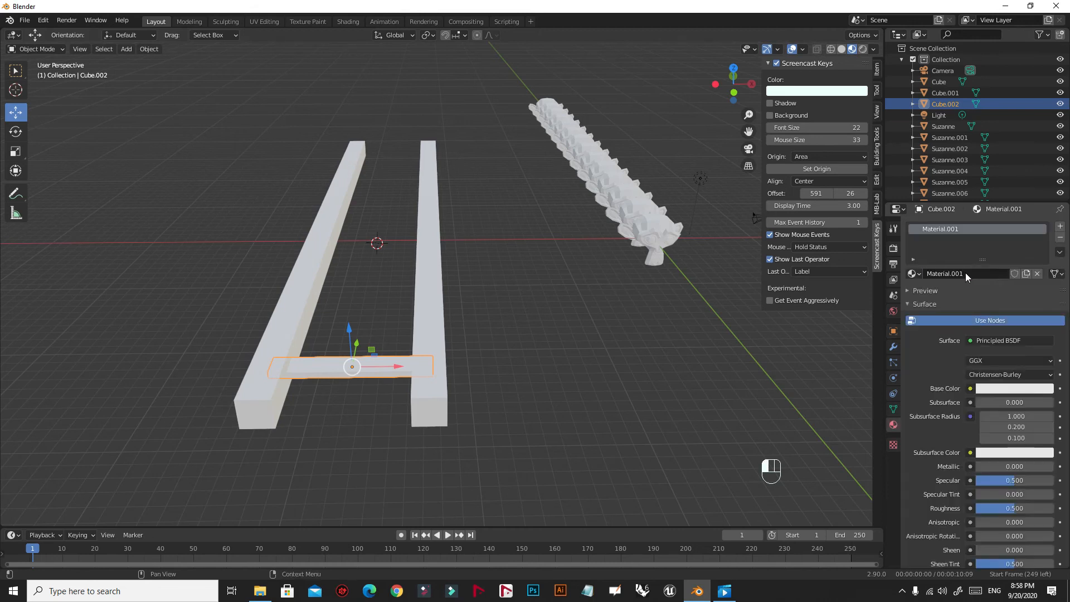
left_click(993, 388)
left_click_drag(1000, 306, 994, 308)
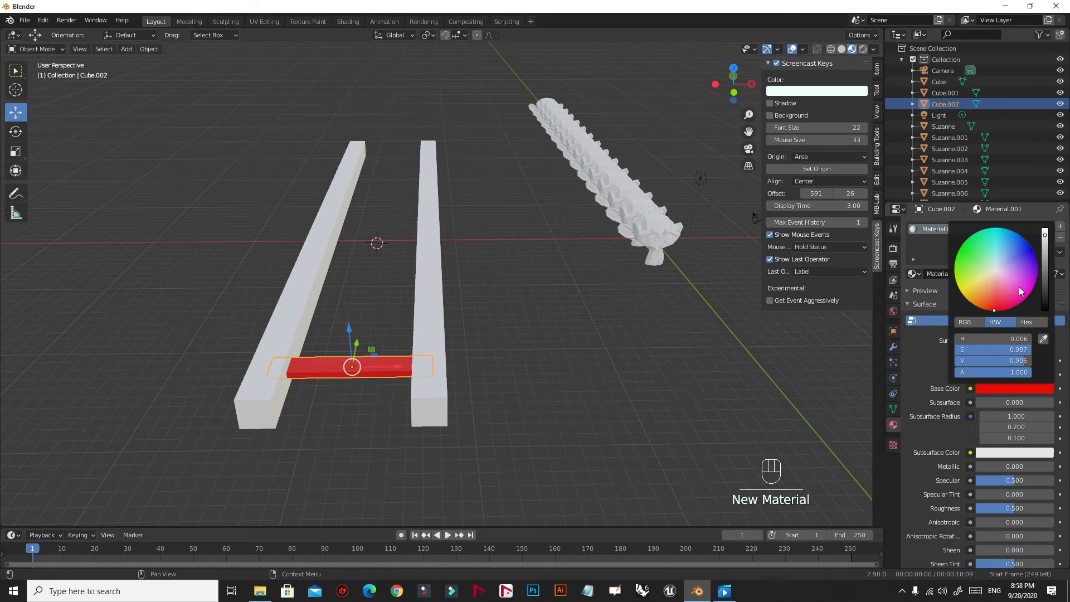
left_click_drag(1045, 274, 1045, 249)
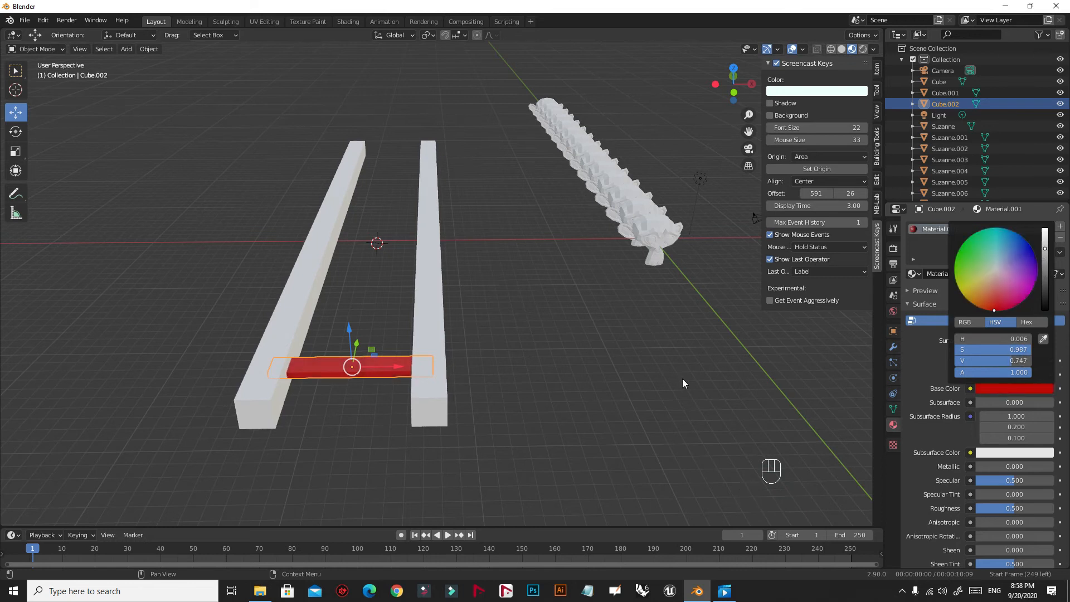
Compare how the red crossbar looks in Solid and Rendered viewport shading, ending in Rendered.
middle_click_drag(624, 381, 370, 329)
middle_click_drag(491, 347, 471, 368)
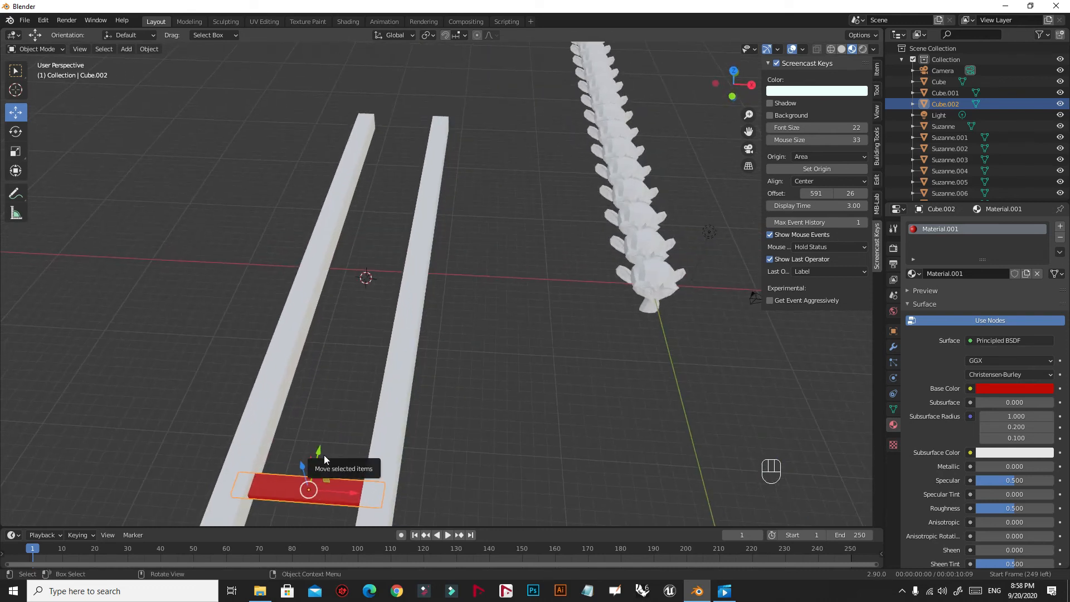
key("z")
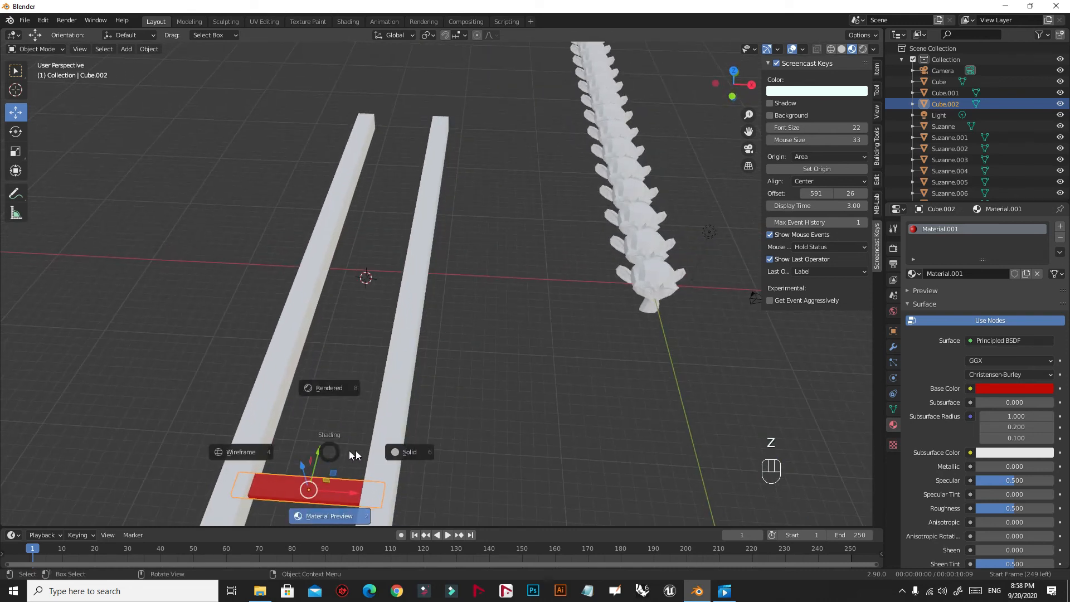
left_click(417, 452)
mouse_move(412, 451)
middle_mouse_down()
mouse_move(370, 409)
mouse_move(429, 423)
mouse_move(420, 427)
middle_mouse_up()
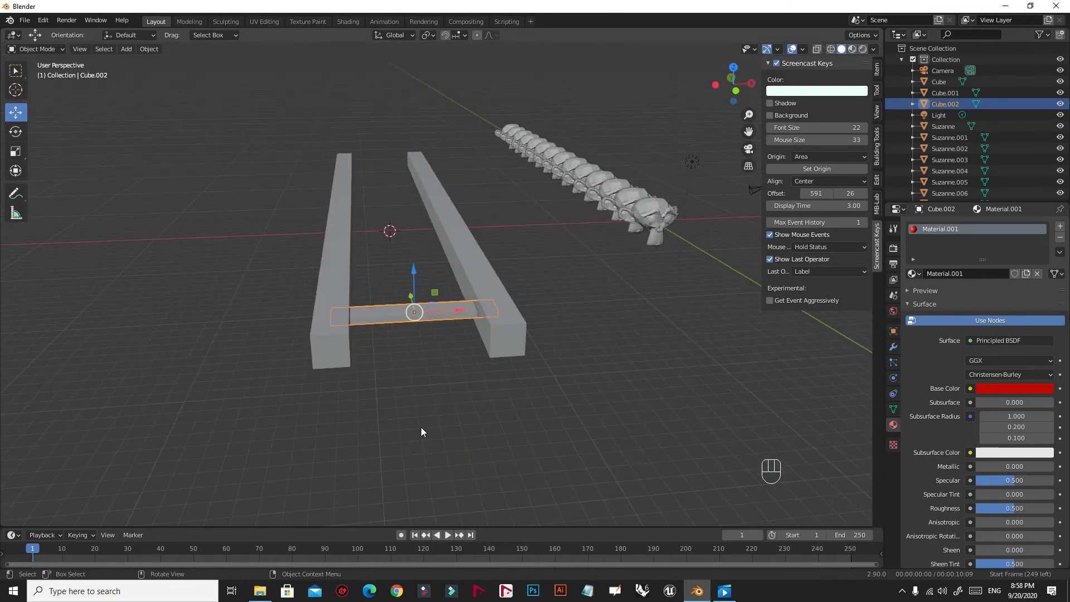
key("z")
left_click(423, 352)
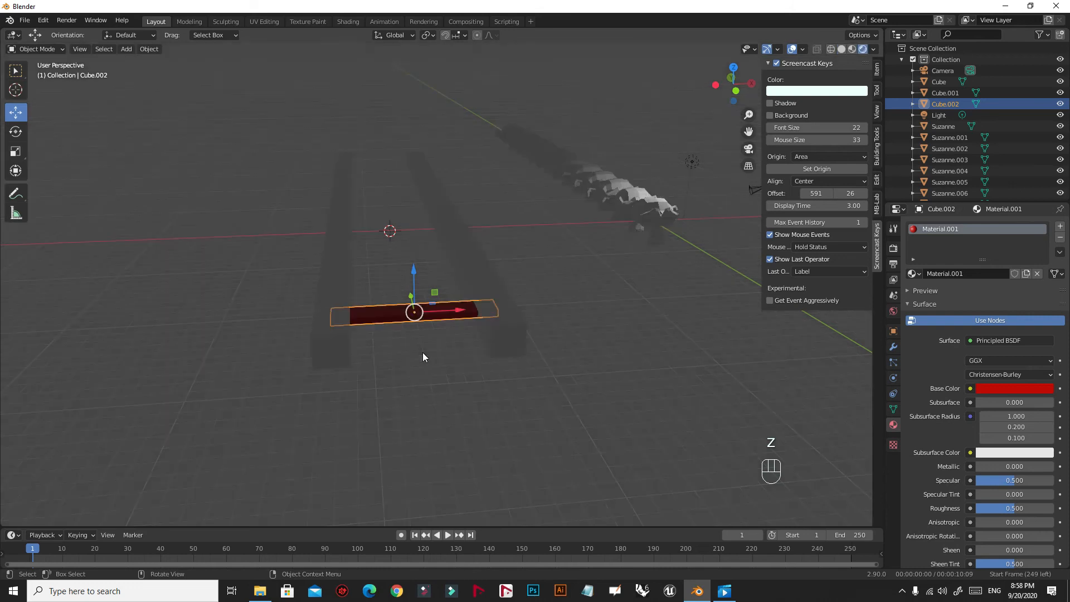
scroll(500, 319, "down", 3)
scroll(500, 318, "up", 2)
middle_click_drag(500, 319, 566, 273)
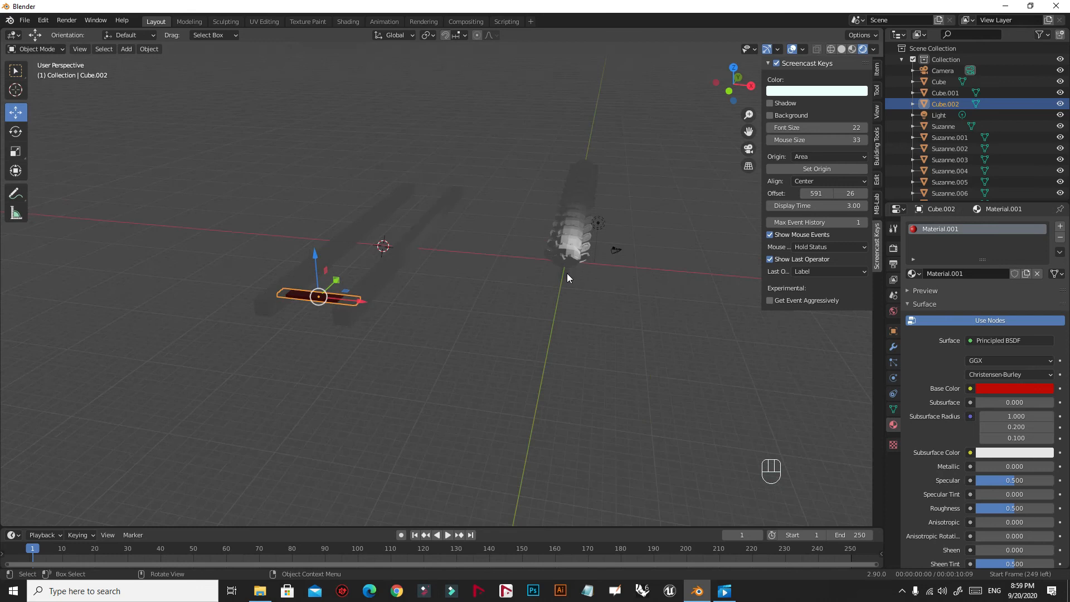
Move the point light along global Z, and reposition it horizontally near the camera with the Z axis locked.
left_click(599, 224)
key("g")
key("z")
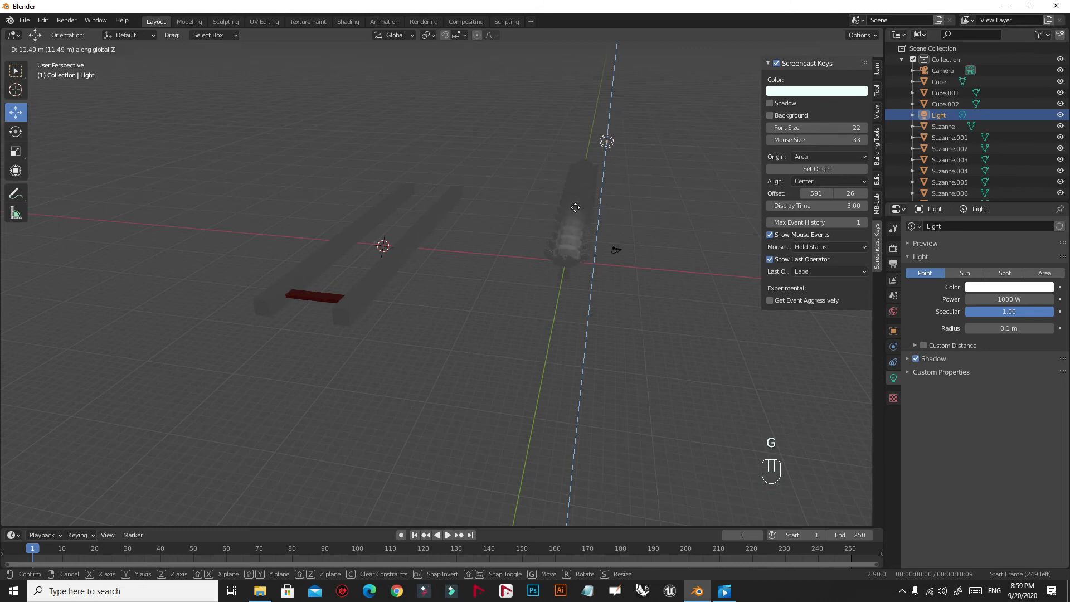
left_click(577, 248)
key("g")
key("shift+z")
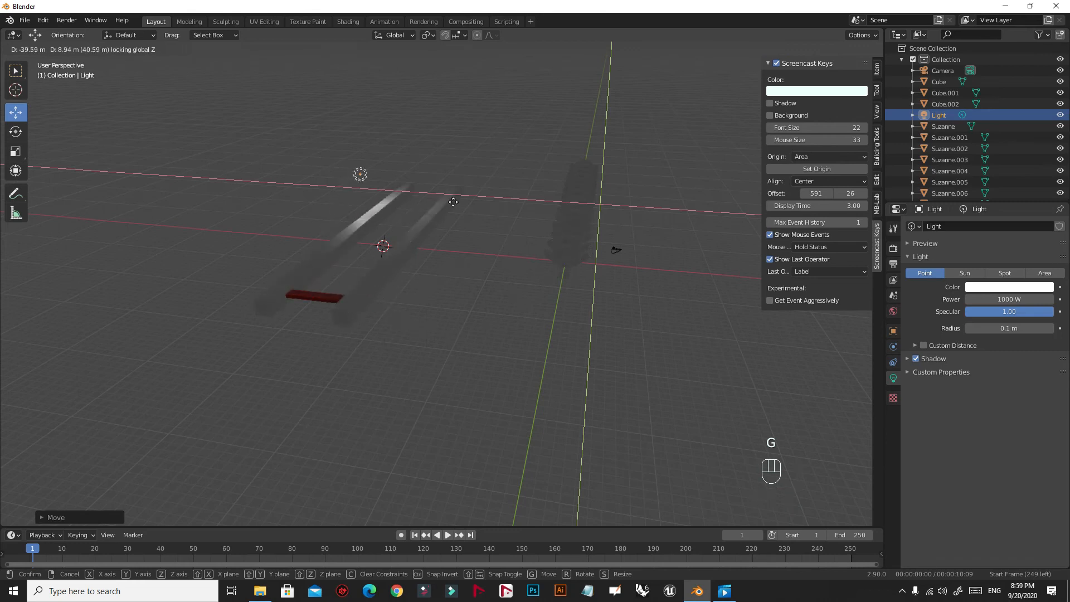
left_click(661, 268)
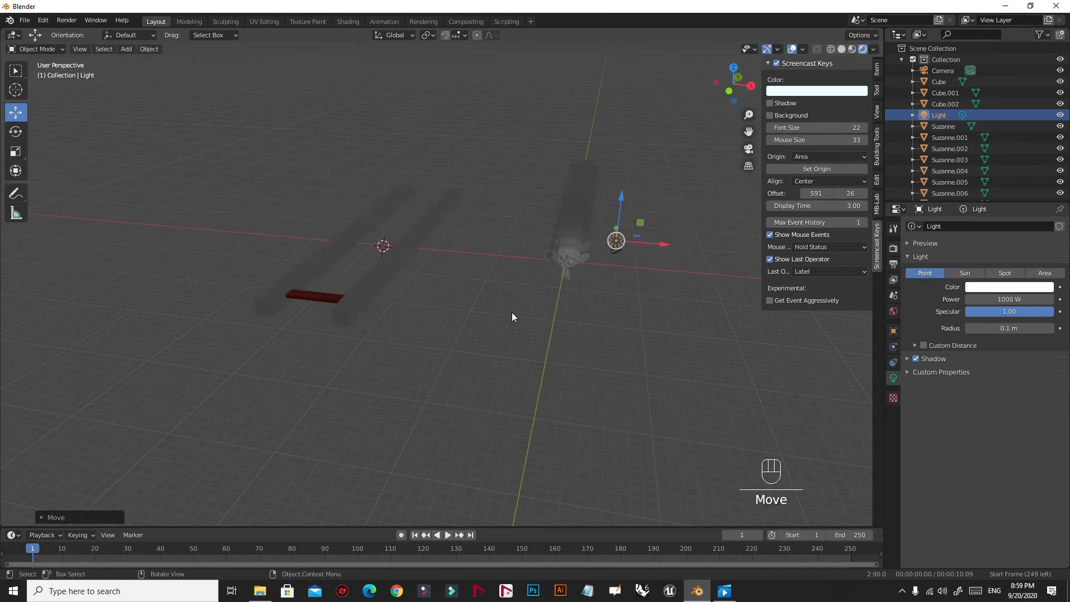
Switch the viewport from Rendered back to Solid shading.
middle_click_drag(493, 309, 485, 319)
key("z")
left_click(575, 316)
mouse_move(574, 318)
middle_mouse_down()
mouse_move(546, 310)
mouse_move(673, 196)
middle_mouse_up()
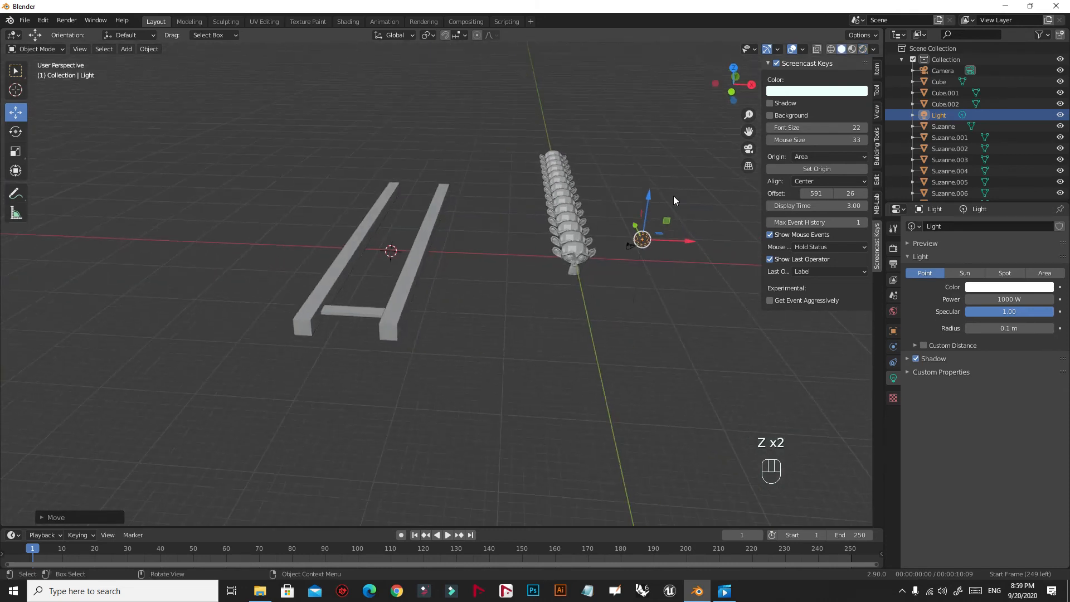
Try moving the long bar nearer the monkey heads along X and Y and with X, Y or Z locked, and undo the move.
left_click(406, 286)
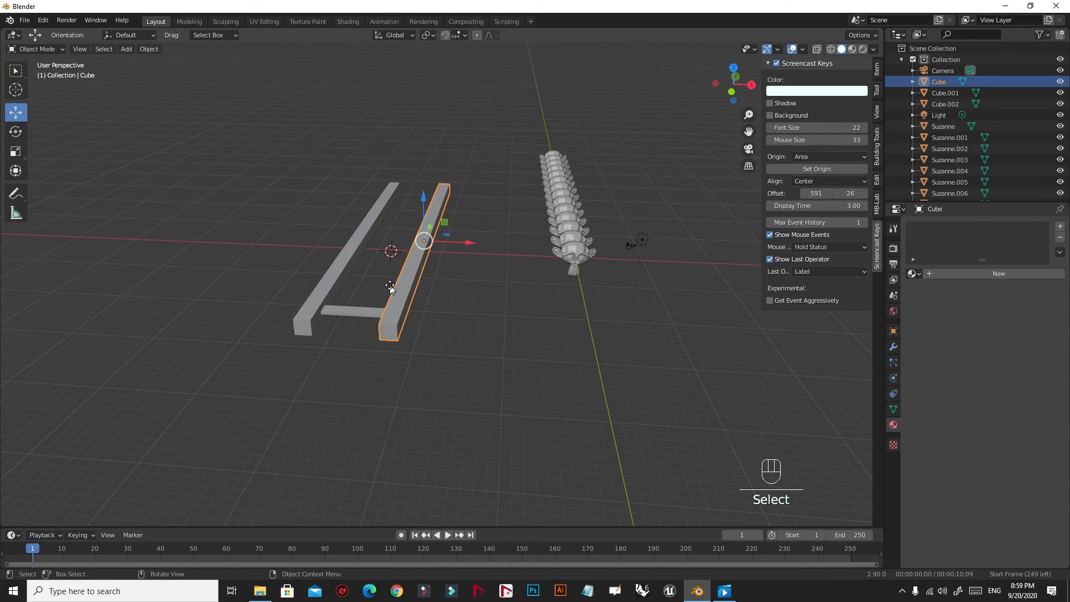
key("g")
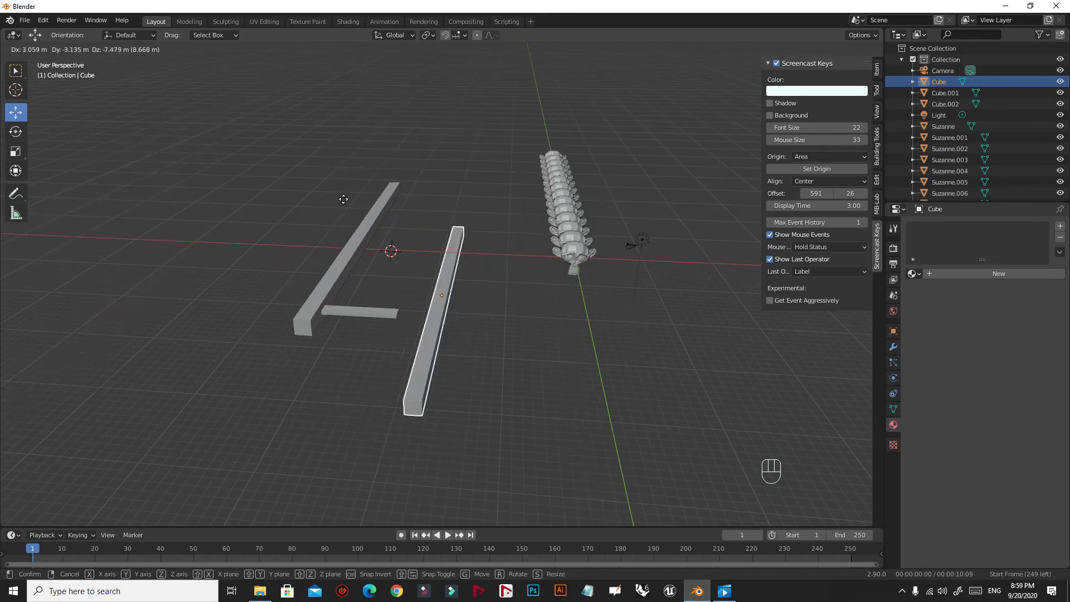
key("x")
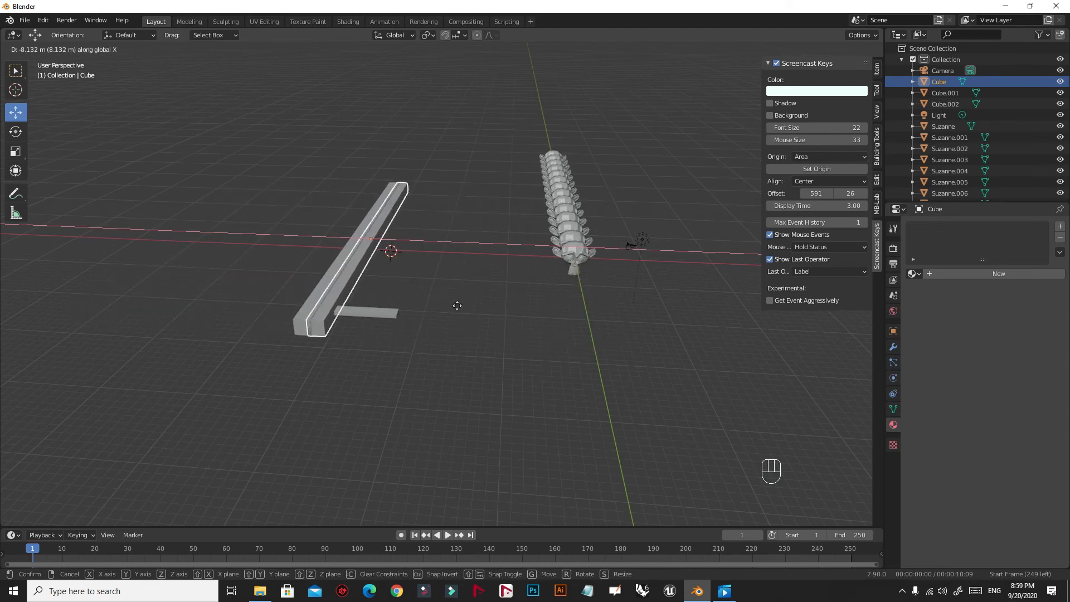
key("y")
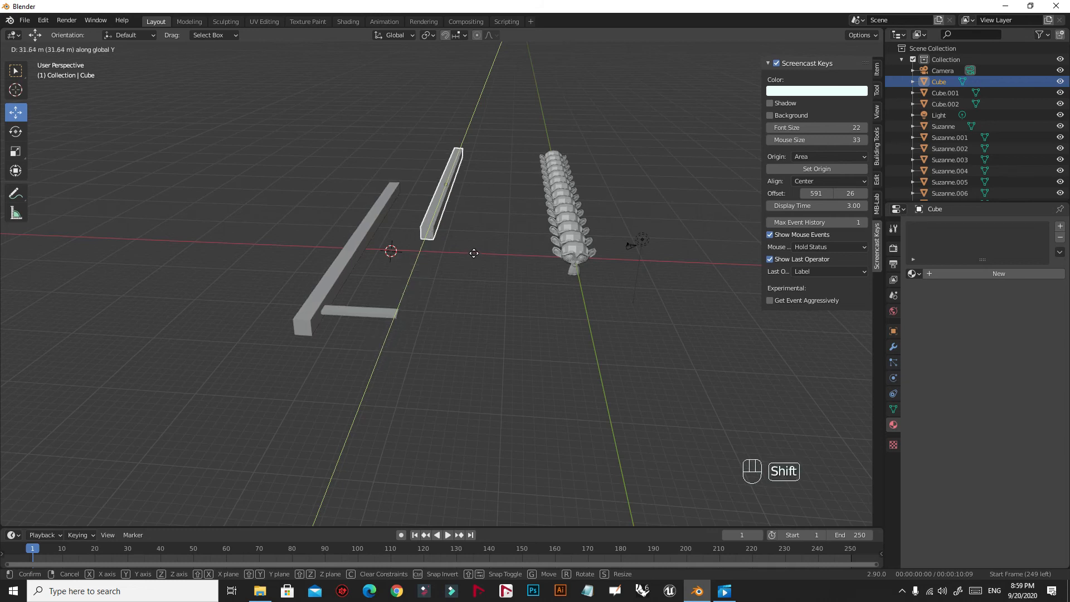
key("shift+x")
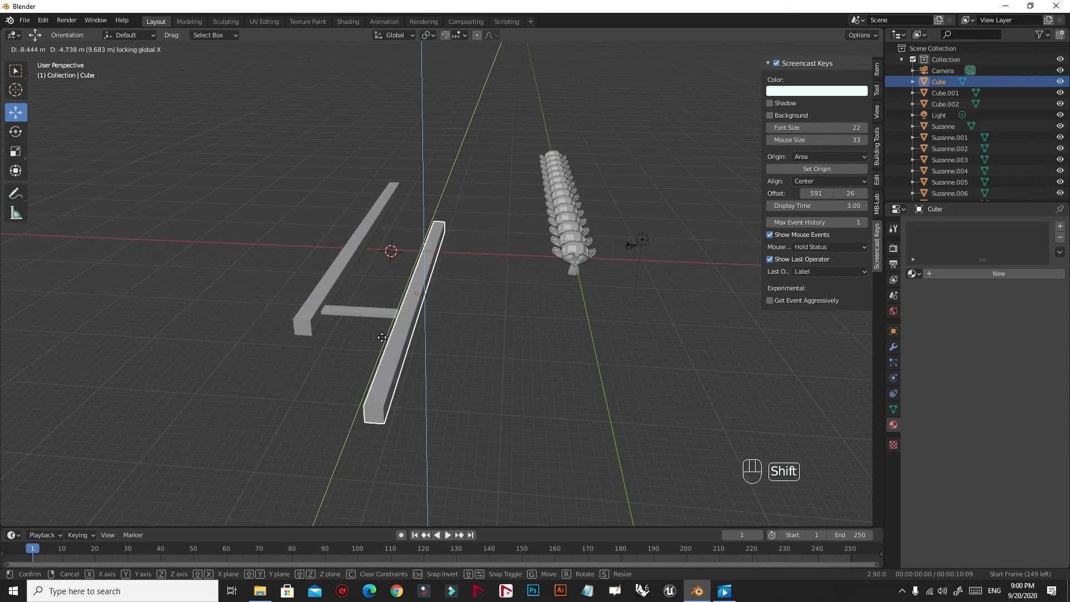
key("y")
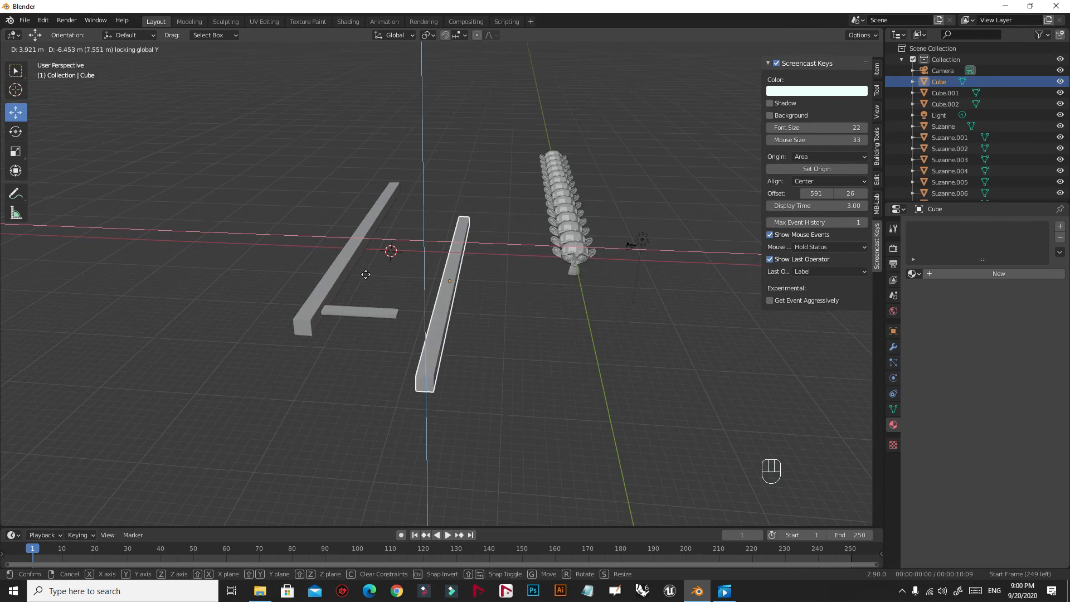
key("shift")
key("z")
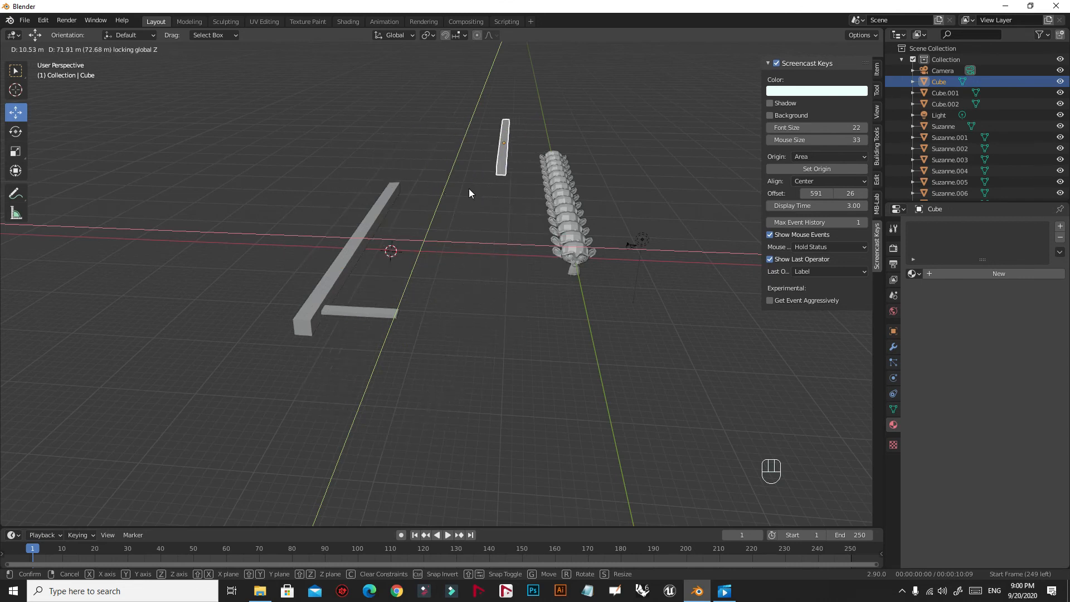
left_click(471, 192)
key("ctrl+z")
Try moving the same long bar with the move gizmo's two-axis plane handles from several viewing angles.
middle_click_drag(573, 309, 375, 303)
left_click_drag(389, 255, 415, 300)
middle_click_drag(415, 300, 397, 226)
left_click_drag(385, 210, 371, 178)
middle_click_drag(355, 237, 508, 387)
left_click_drag(523, 381, 495, 369)
middle_click_drag(495, 369, 492, 273)
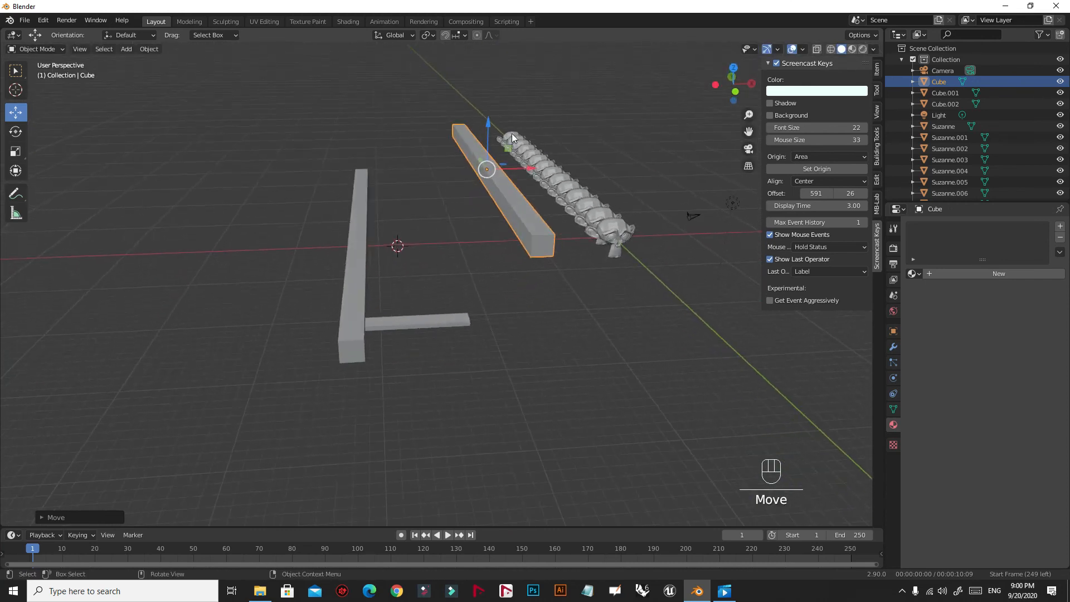
left_click_drag(500, 145, 501, 183)
Undo the gizmo moves of the long bar to put it back against the crossbar.
middle_click_drag(600, 252, 446, 264)
key("ctrl+z")
key("ctrl+z")
key("ctrl+z")
key("ctrl+z")
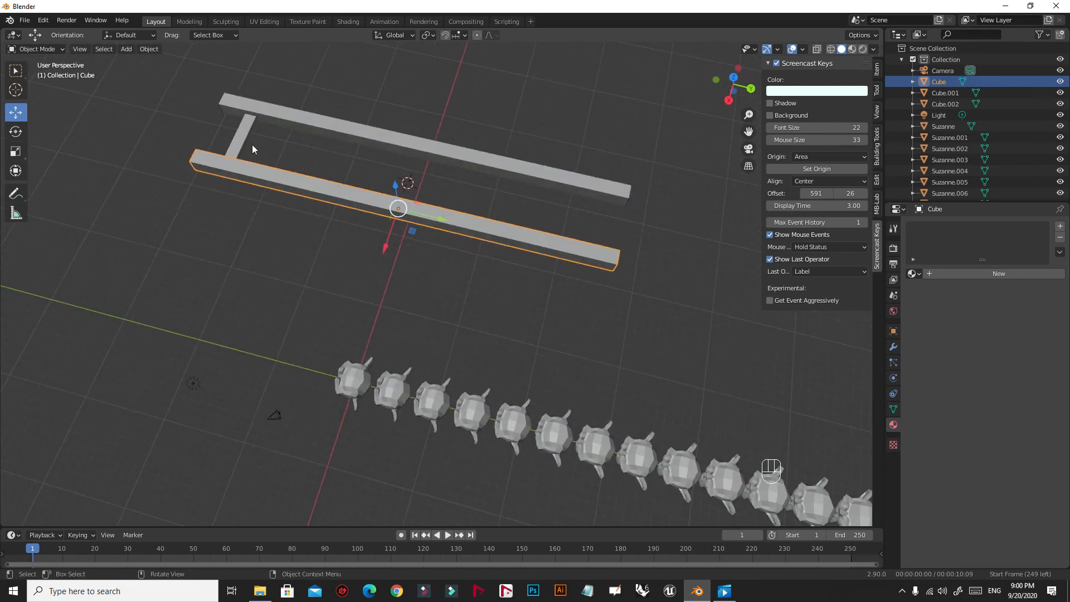
Duplicate the crossbar and place the copy a short distance along the Y axis, between the two long bars.
left_click(237, 140)
middle_click_drag(306, 293, 319, 298)
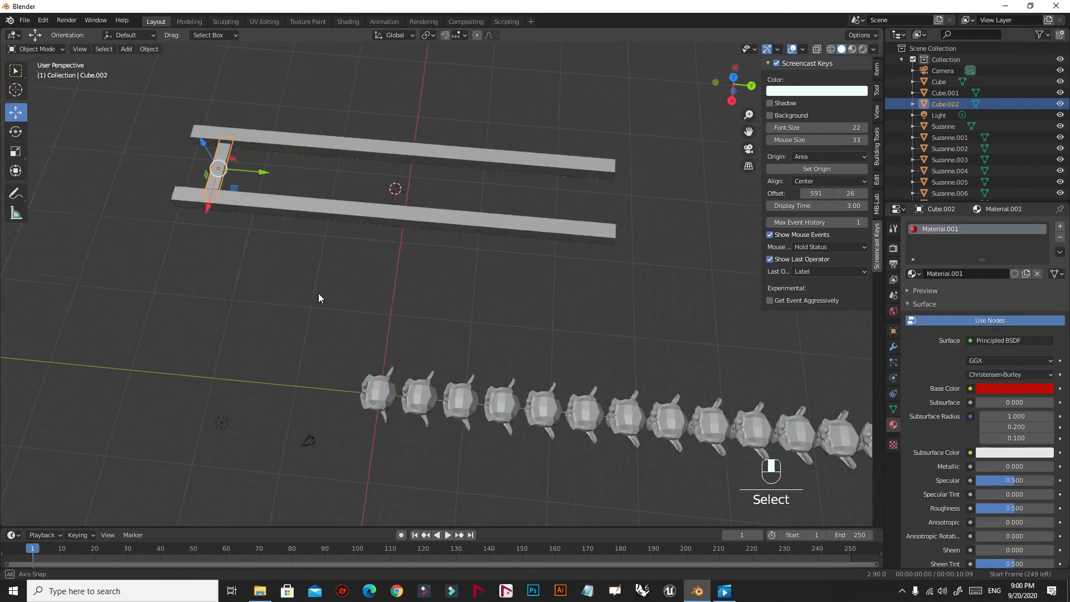
key("d")
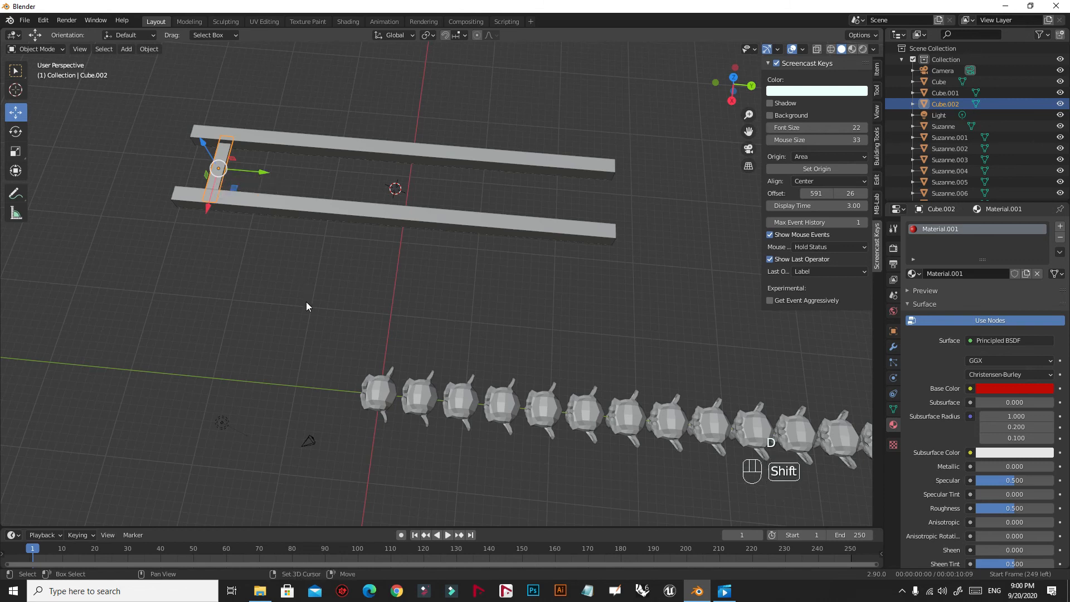
key("shift+d")
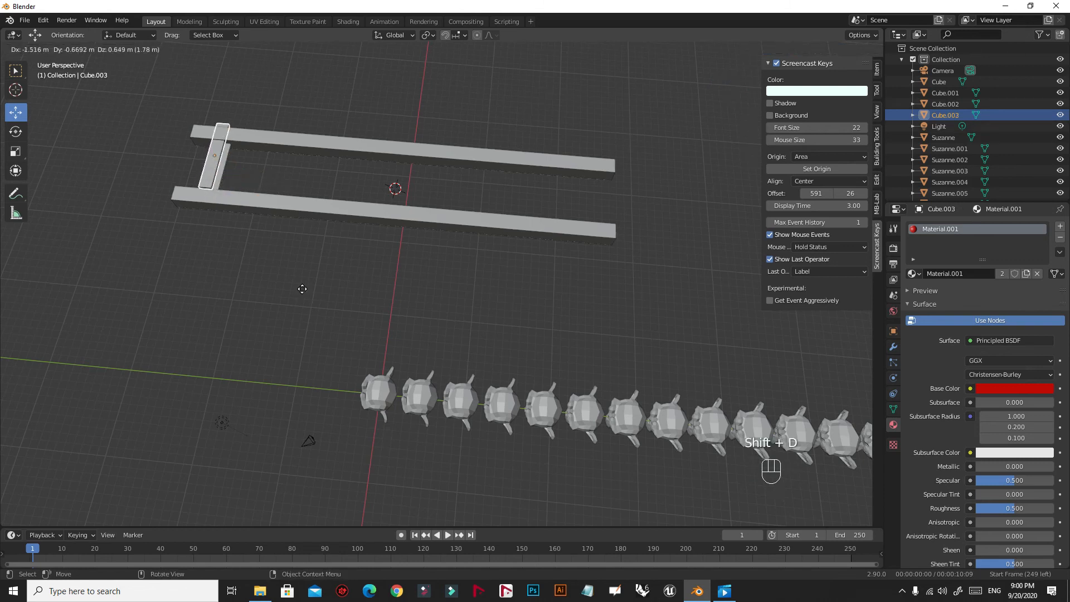
key("y")
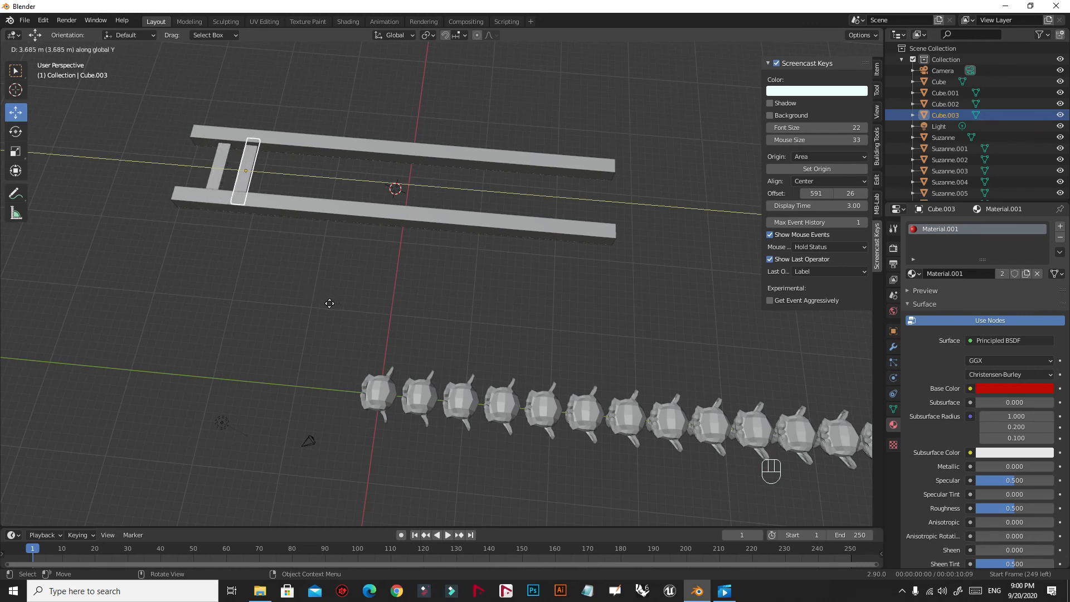
left_click(328, 305)
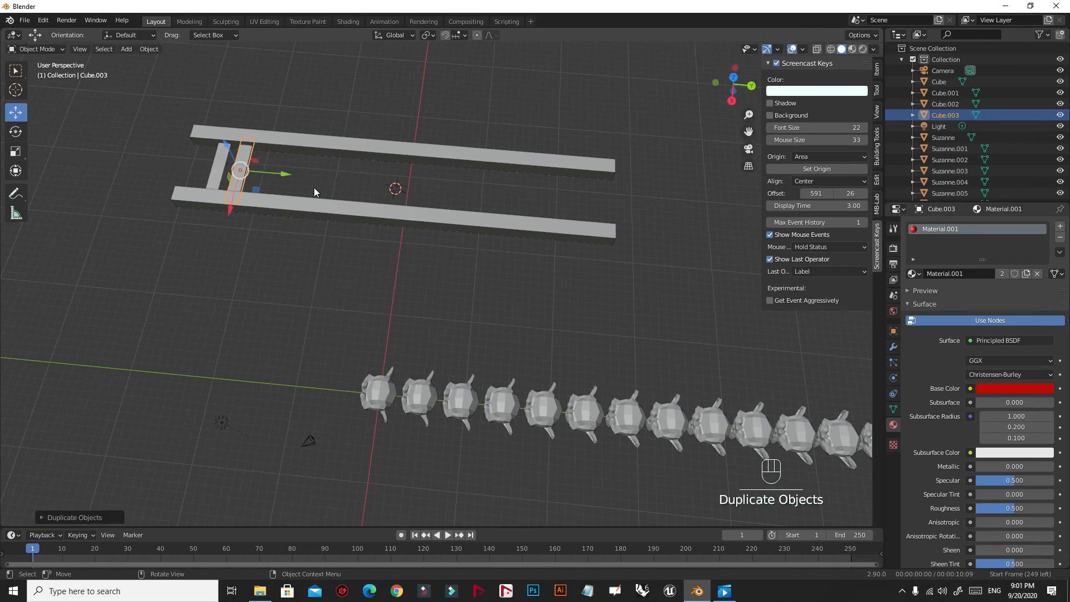
Repeat the last duplication until evenly spaced crossbars fill the whole length of the two long bars.
key("shift+r")
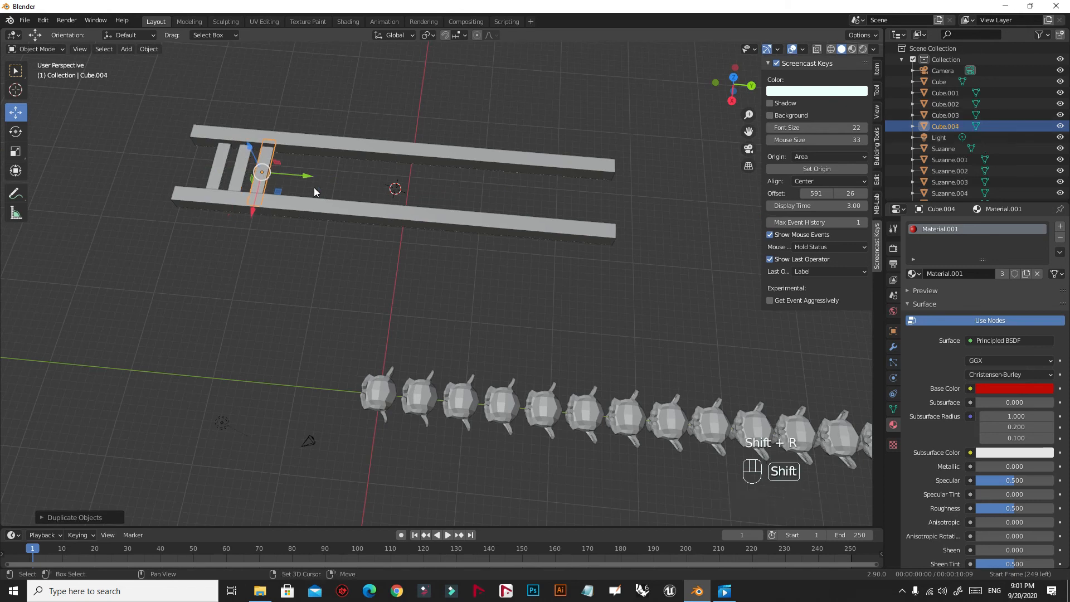
key("shift+r")
key("shift+r")
key("shift+r")
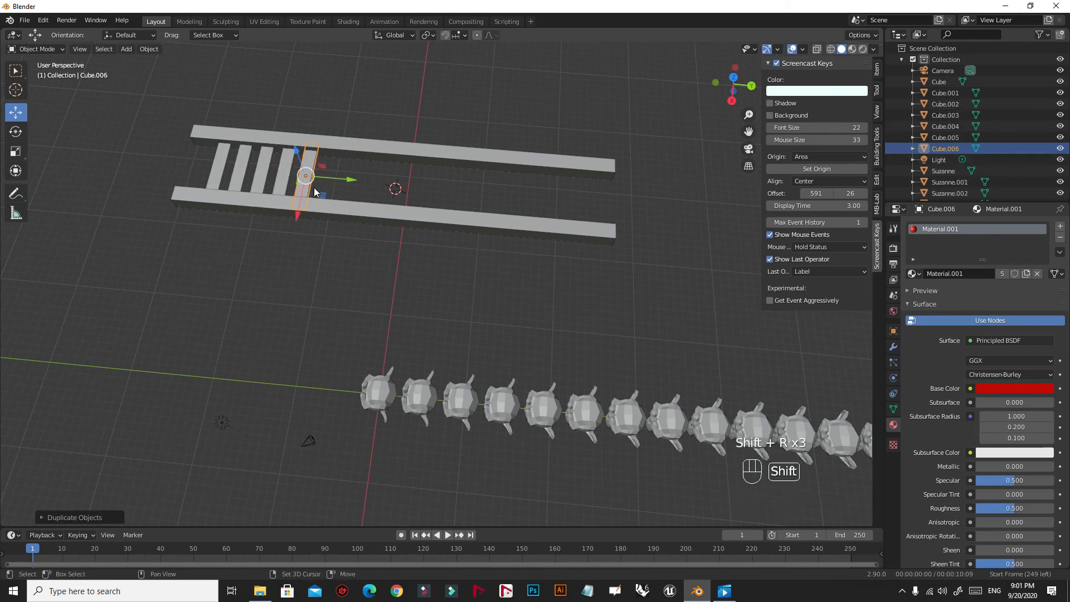
key("shift+r")
key("shift+r")
key("shift+r")
key("shift+r")
key("shift+r")
key("shift+r")
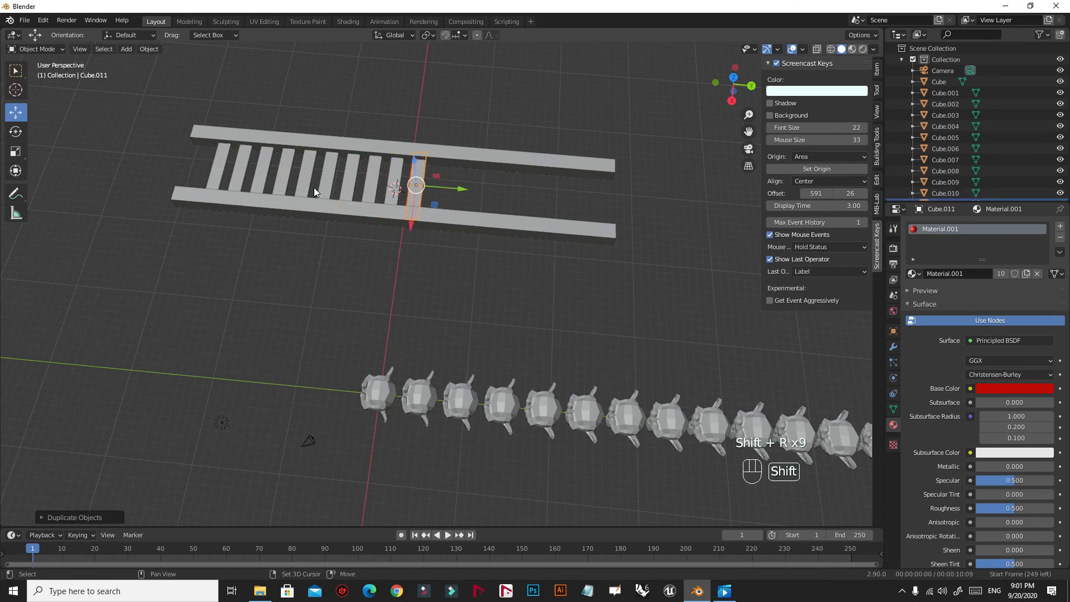
key("shift+r")
key("shift+r")
key("shift+r")
key("shift+r")
key("shift+r")
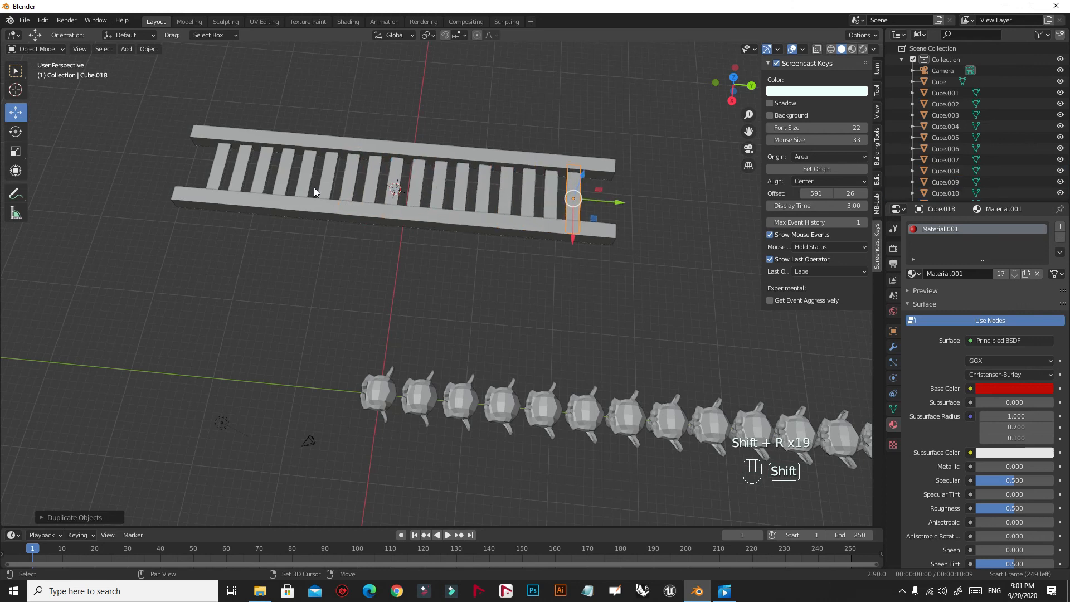
middle_click_drag(333, 224, 386, 352)
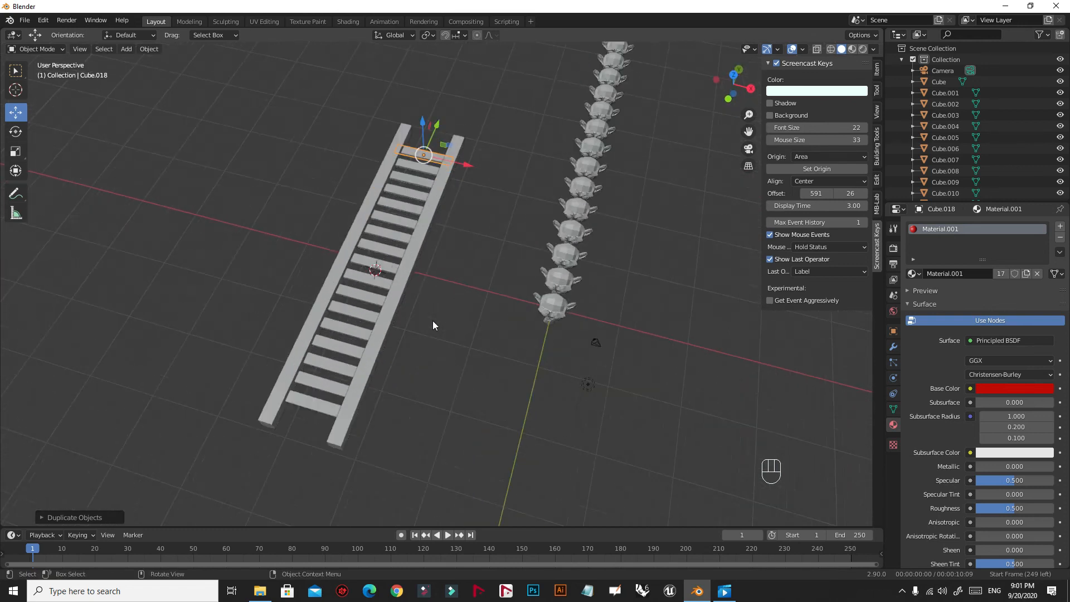
Deselect the last crossbar and place the 3D cursor on the empty grid near the X axis, away from the ladder.
scroll(432, 320, "down", 3)
middle_click_drag(430, 323, 567, 305, "shift")
left_click(366, 197)
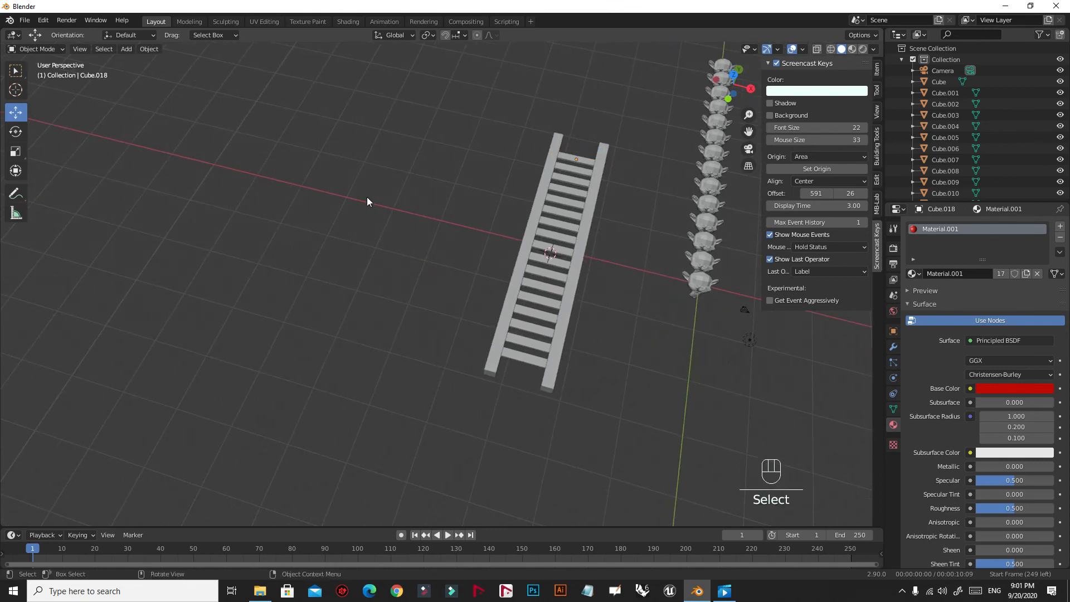
left_click(16, 91)
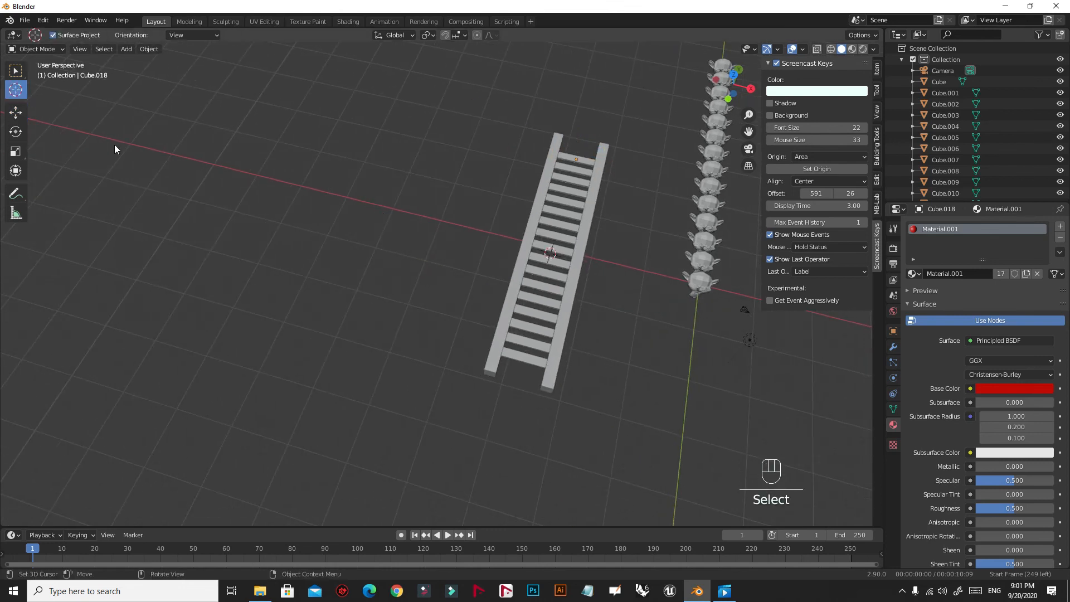
left_click(303, 185)
Add a cube at the 3D cursor and scale it uniformly to several times its size.
middle_click_drag(329, 266, 291, 206)
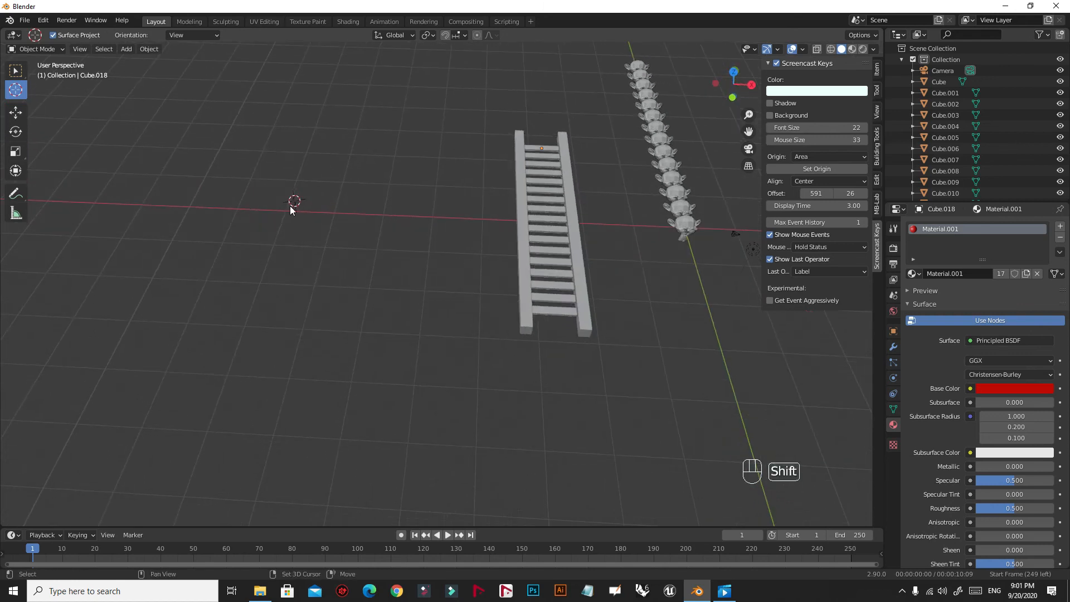
key("shift+a")
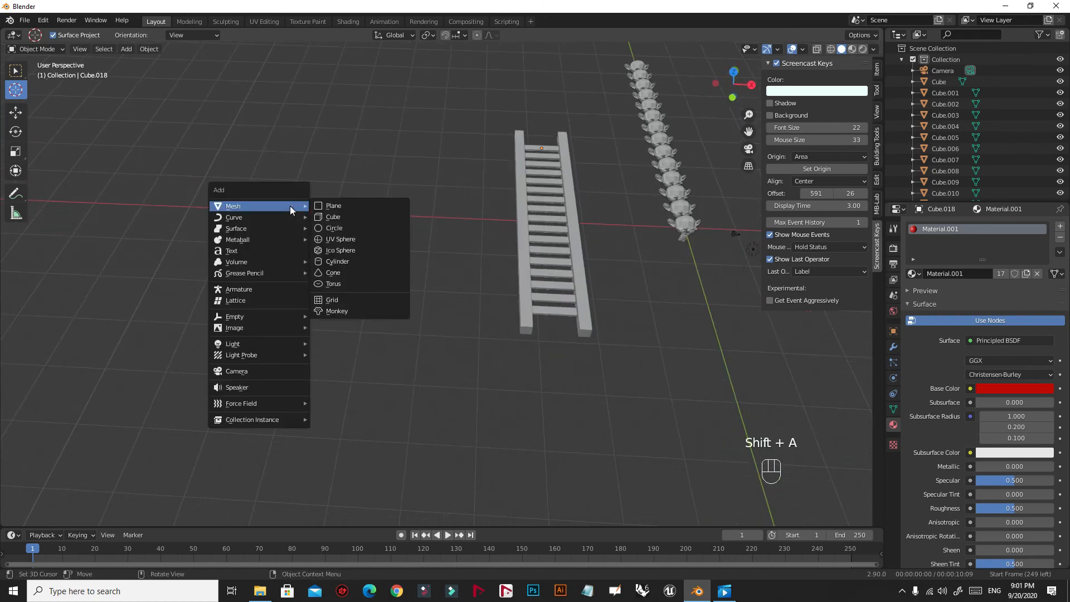
left_click(339, 217)
scroll(301, 234, "up", 3)
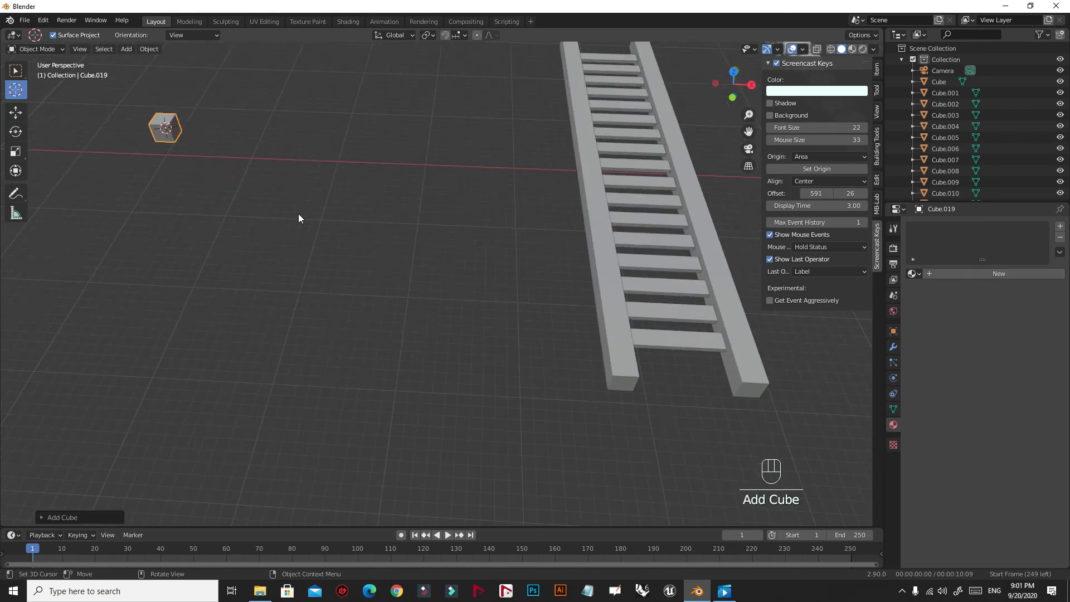
middle_click_drag(279, 218, 289, 204)
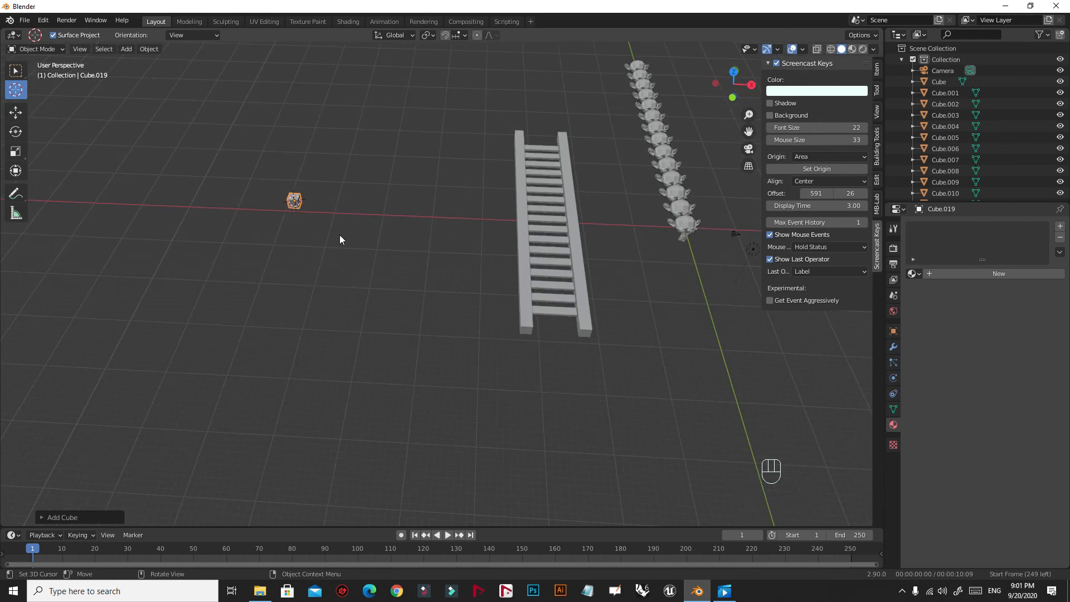
key("s")
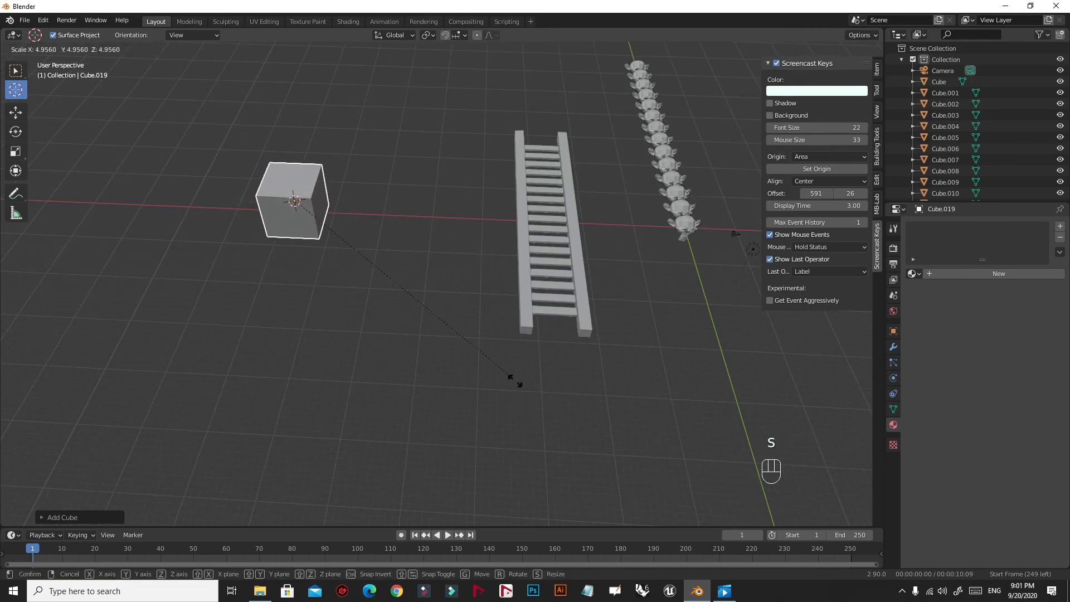
left_click(570, 433)
Enter Edit Mode on the enlarged cube and select its four upper corner vertices one at a time.
middle_click_drag(326, 238, 436, 308, "shift")
scroll(434, 289, "up", 3)
middle_click_drag(432, 267, 453, 352, "shift")
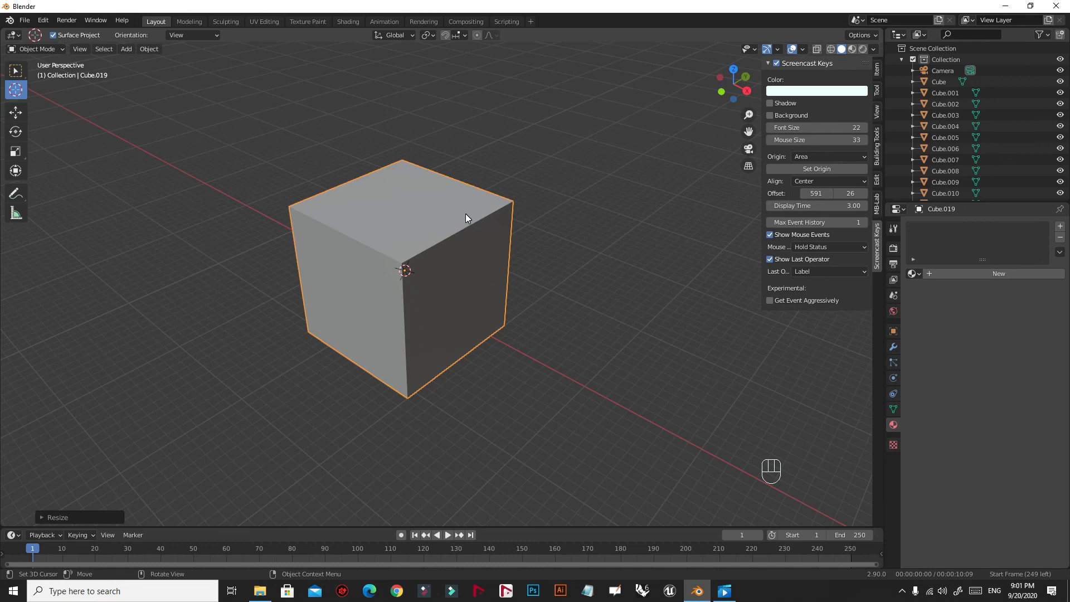
key("Tab")
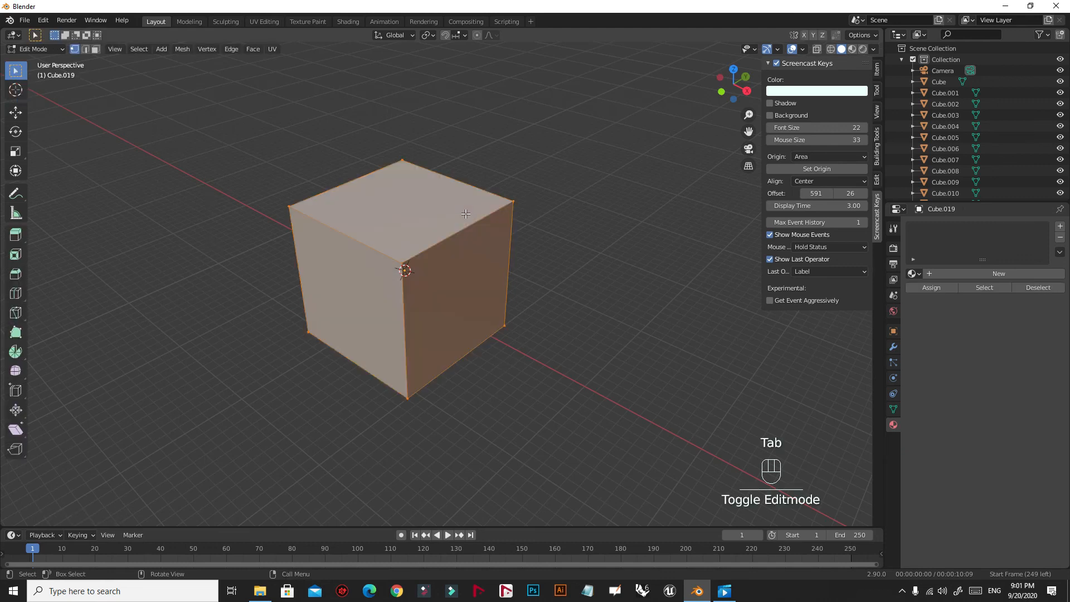
left_click(512, 200)
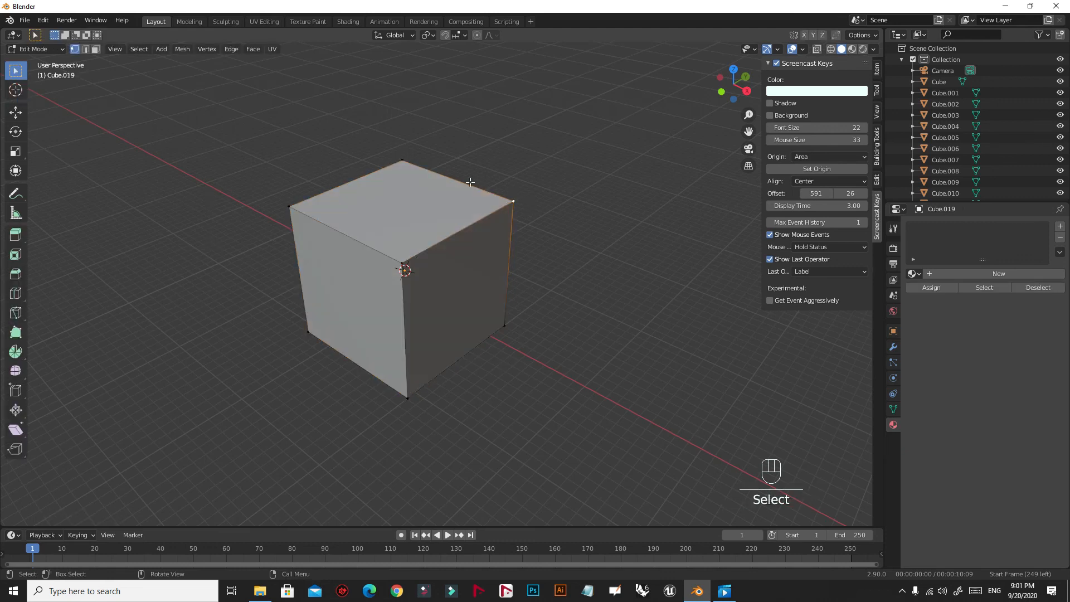
left_click(404, 161)
left_click(289, 207)
left_click(400, 264)
Change the selection mode to edges and on to faces, and select the cube's top and side faces individually.
left_click(85, 50)
left_click(95, 50)
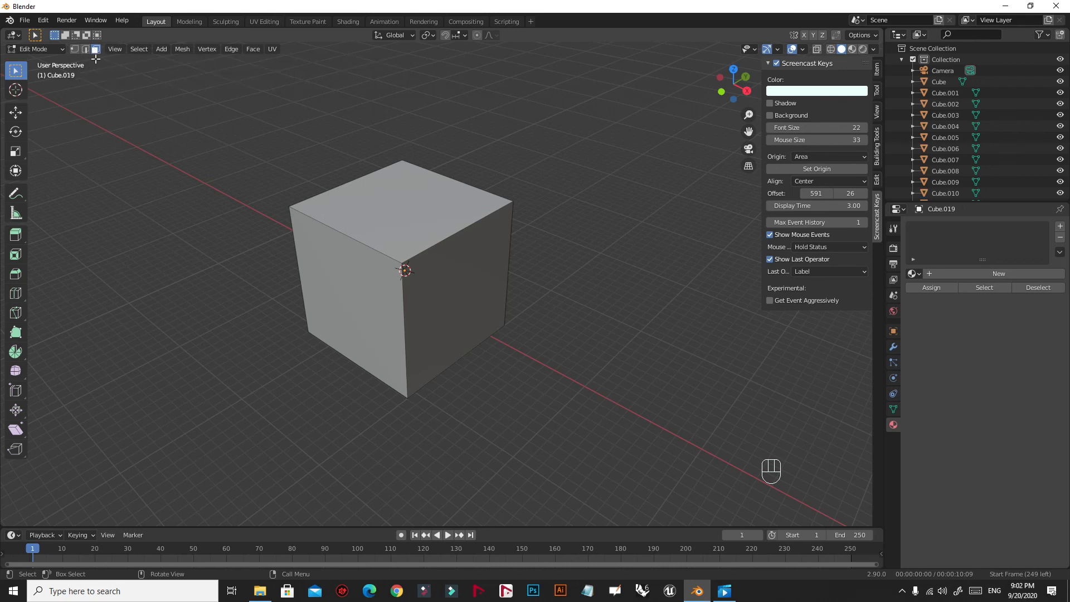
middle_click_drag(423, 234, 461, 309)
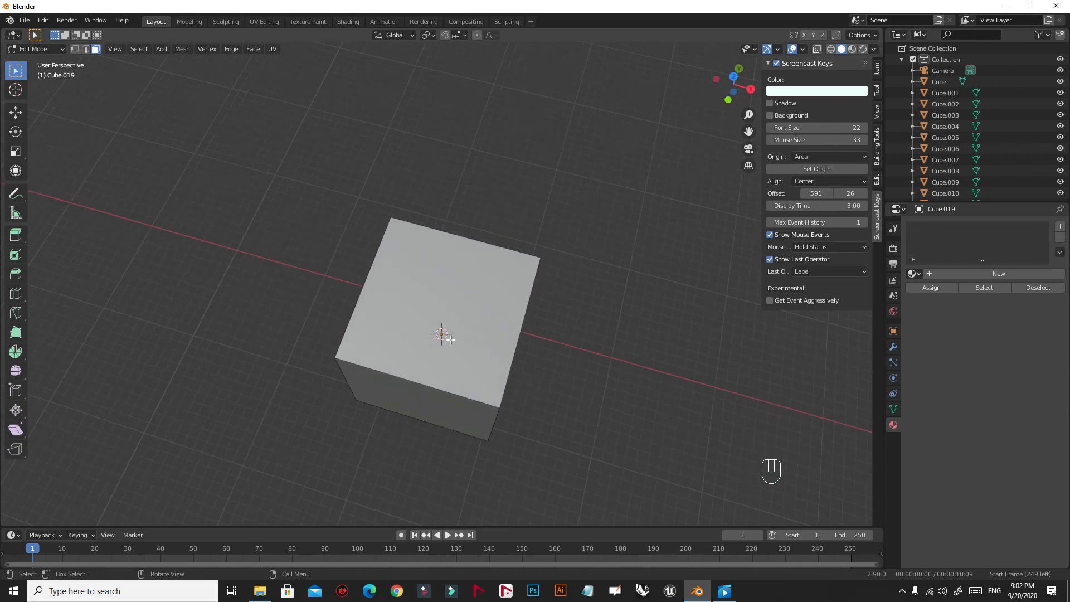
left_click(452, 306)
middle_click_drag(533, 408, 499, 225)
left_click(424, 170)
left_click(468, 260)
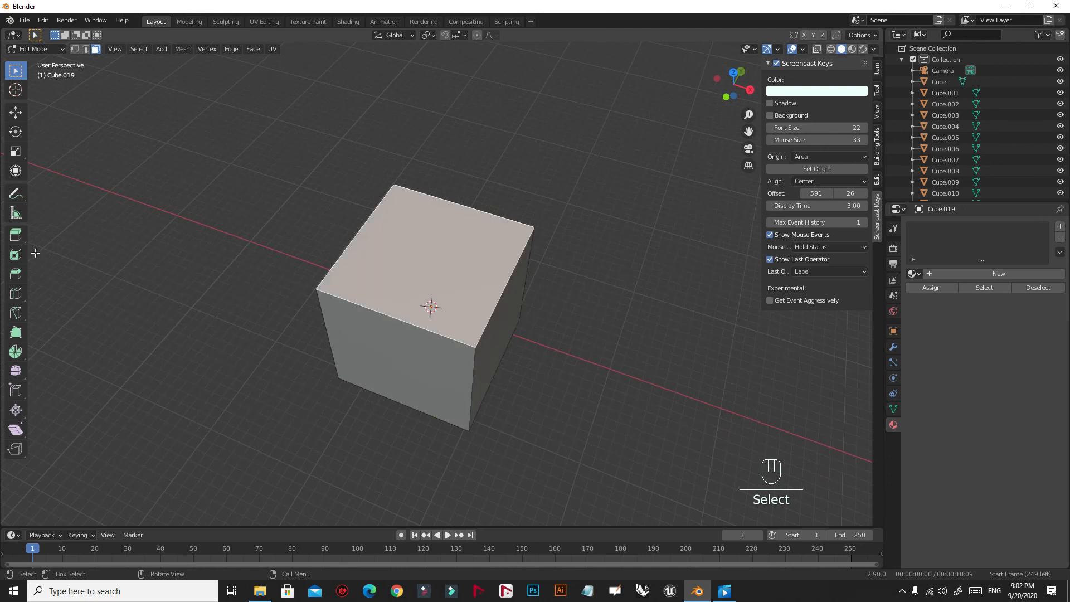
Switch to edge selection and select several of the cube's edges around the top face one at a time.
left_click(85, 50)
left_click(379, 312)
left_click(490, 218)
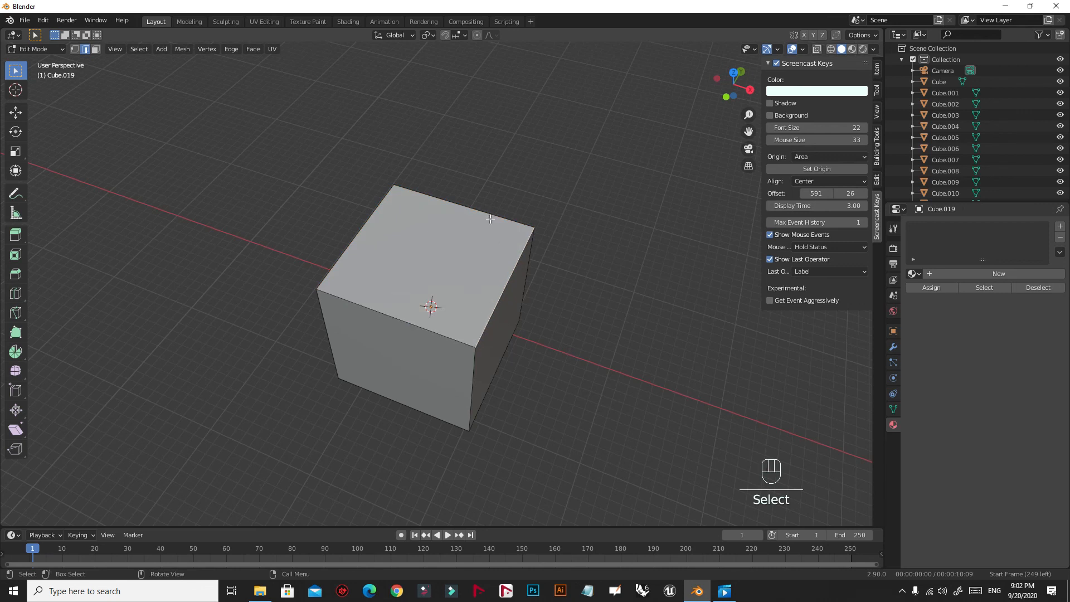
left_click(488, 212)
left_click(357, 232)
middle_click_drag(401, 324, 440, 308)
left_click(452, 262)
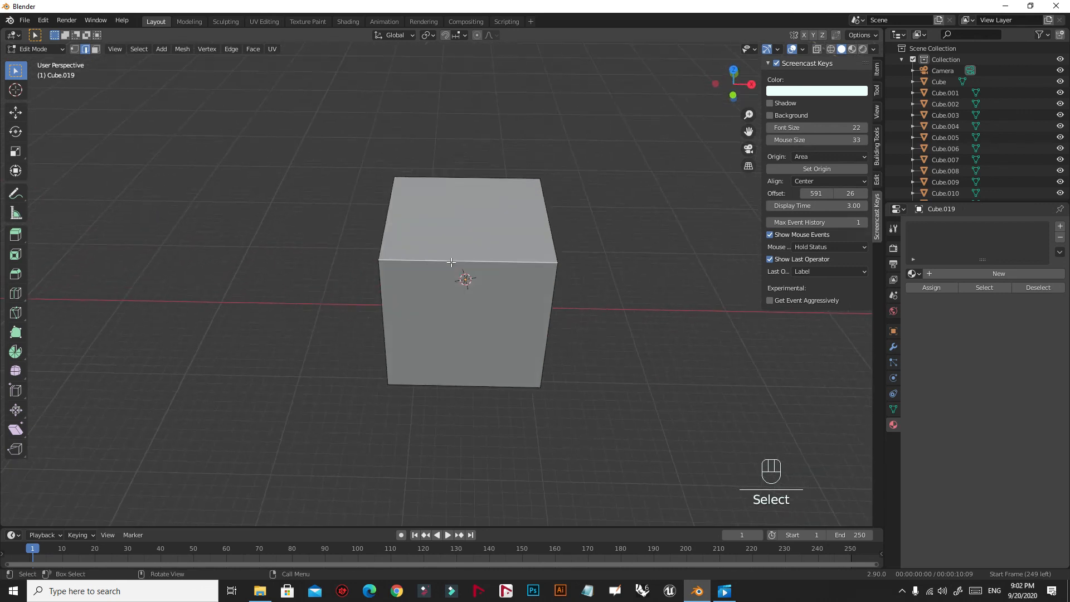
middle_click_drag(487, 341, 259, 293)
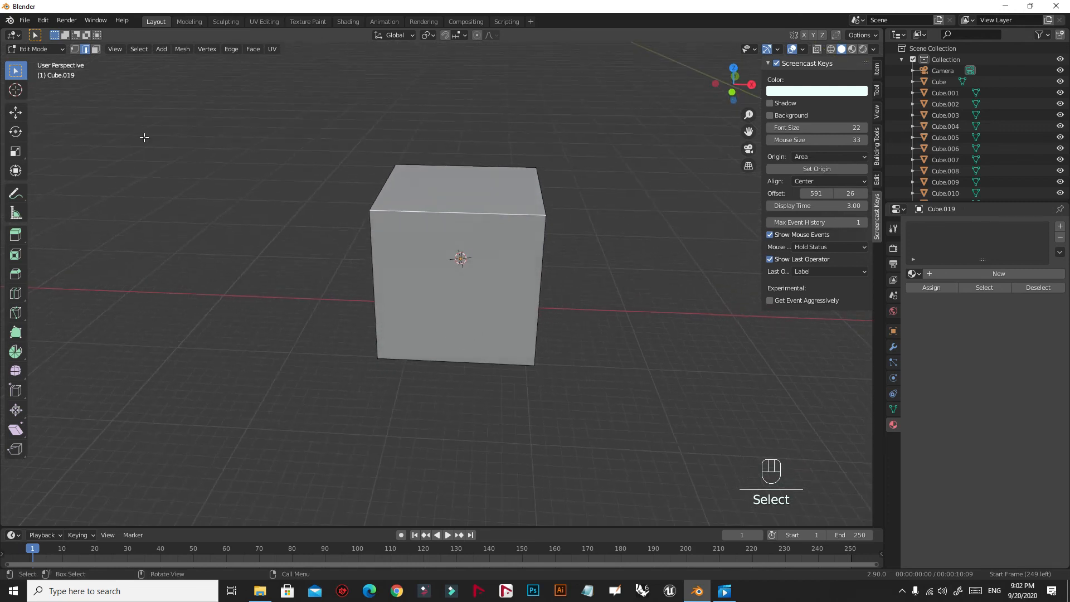
Switch back to vertex selection and select upper corner vertices of the cube, ending with a single back corner.
left_click(74, 49)
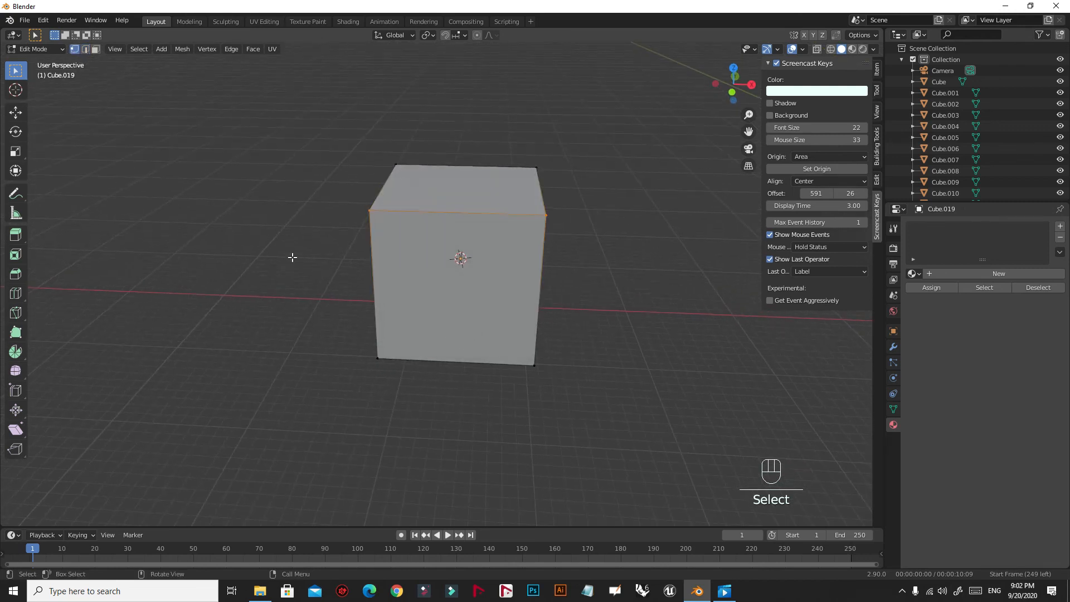
left_click(368, 208)
left_click(537, 166)
middle_click_drag(537, 165, 516, 215)
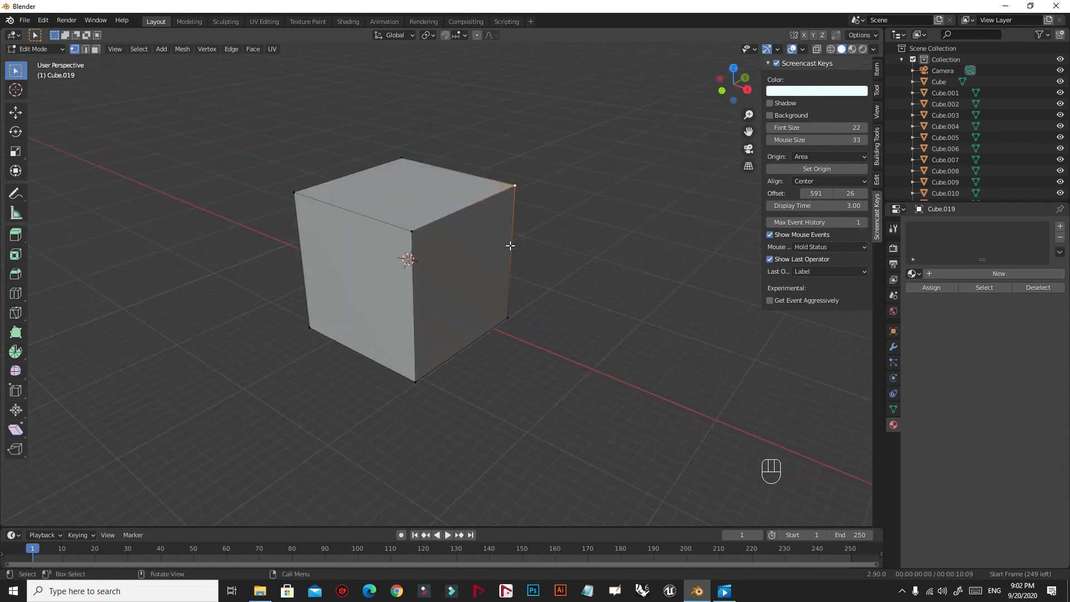
Try moving the selected corner vertex freely, cancel the move, and dismiss the delete options without deleting anything.
key("g")
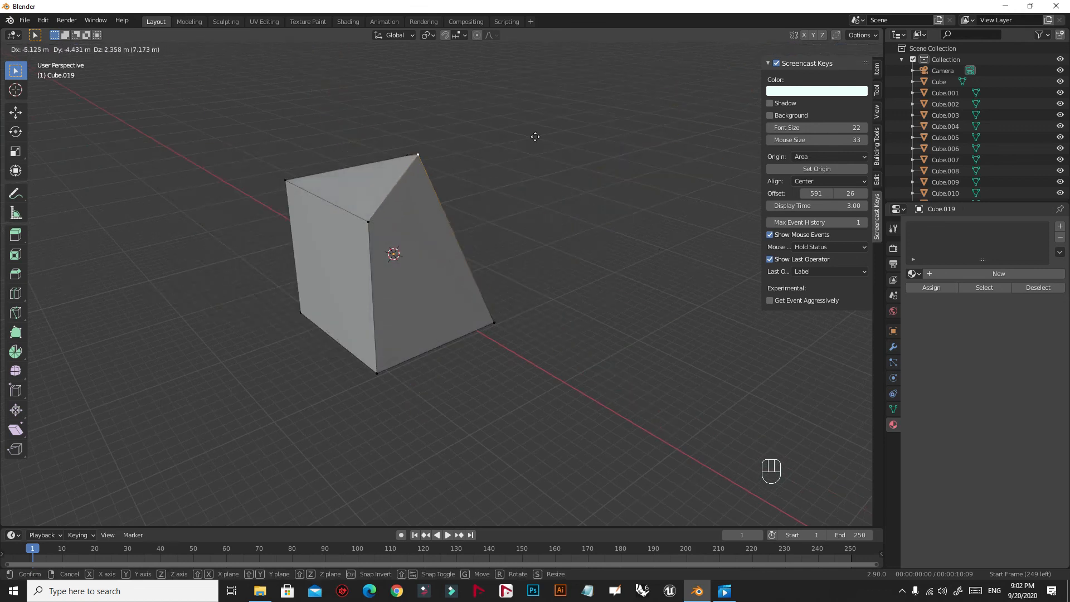
right_click(582, 235)
key("x")
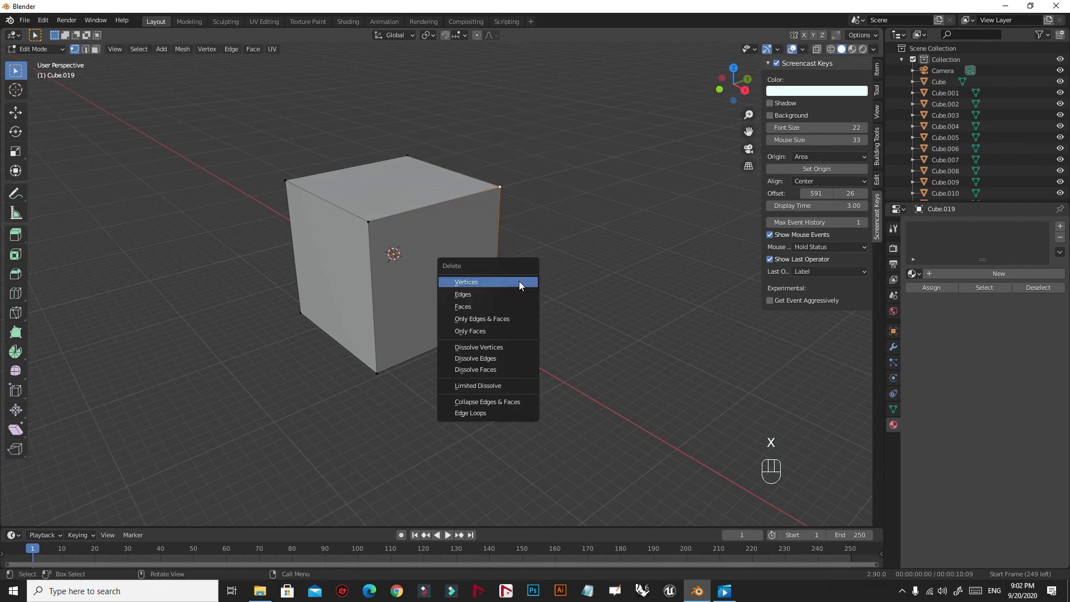
left_click(411, 213)
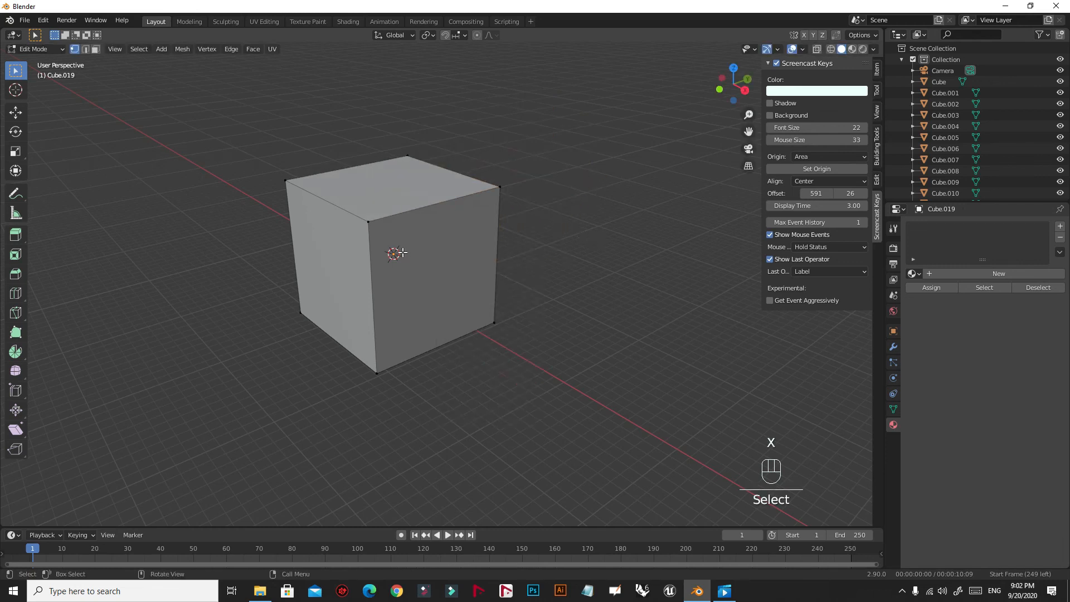
Return the cube from Edit Mode to Object Mode.
key("Tab")
left_click(46, 49)
left_click(40, 61)
scroll(447, 281, "down", 5)
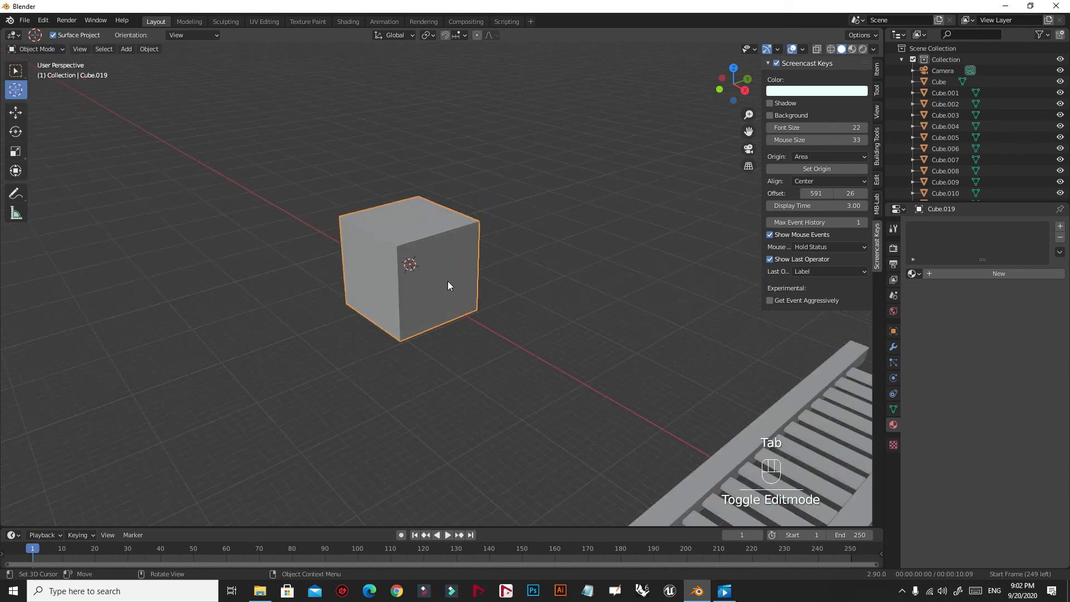
scroll(476, 339, "down", 3)
middle_click_drag(435, 354, 270, 261, "shift")
middle_click_drag(410, 313, 473, 373)
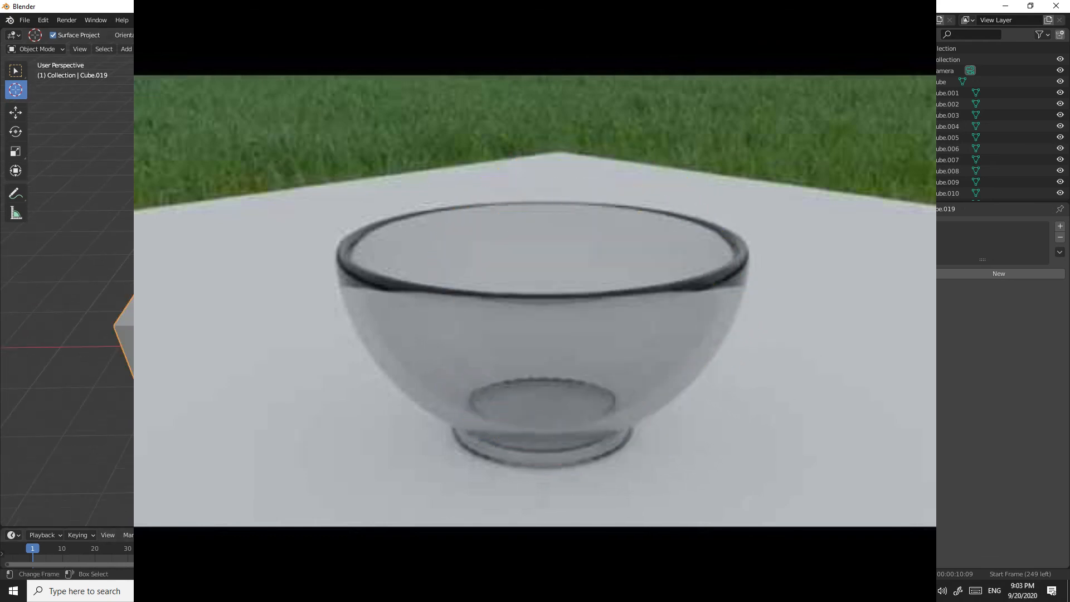
right_click(940, 547)
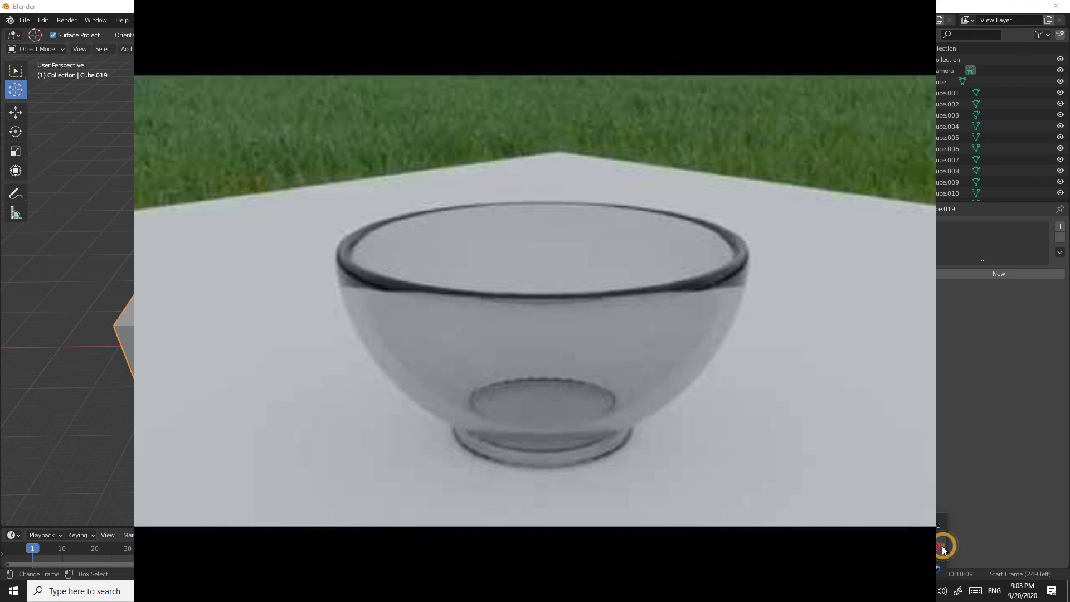
left_click(937, 549)
left_click(956, 557)
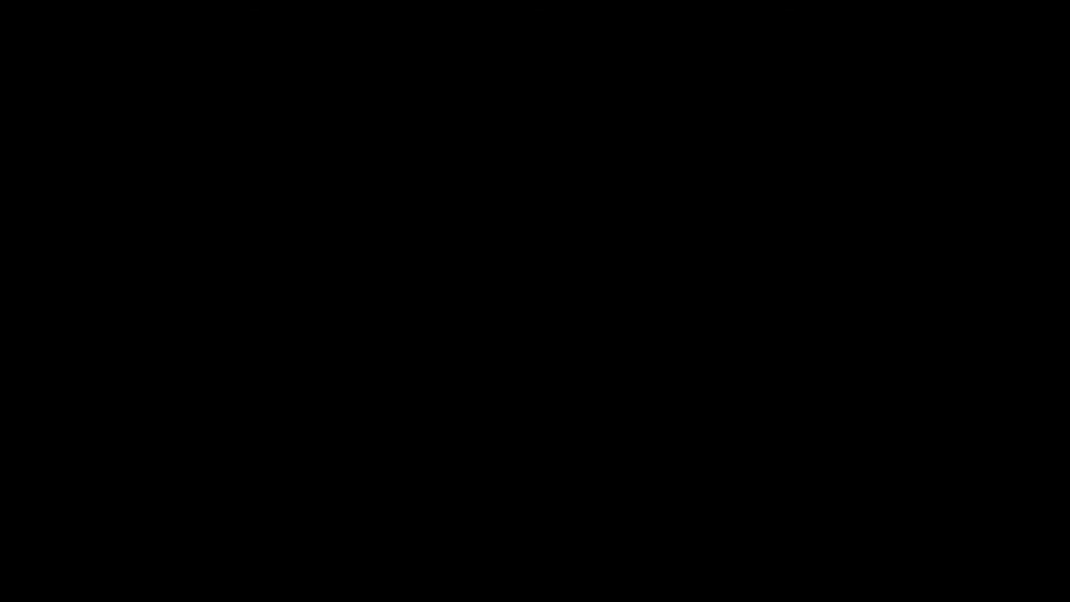